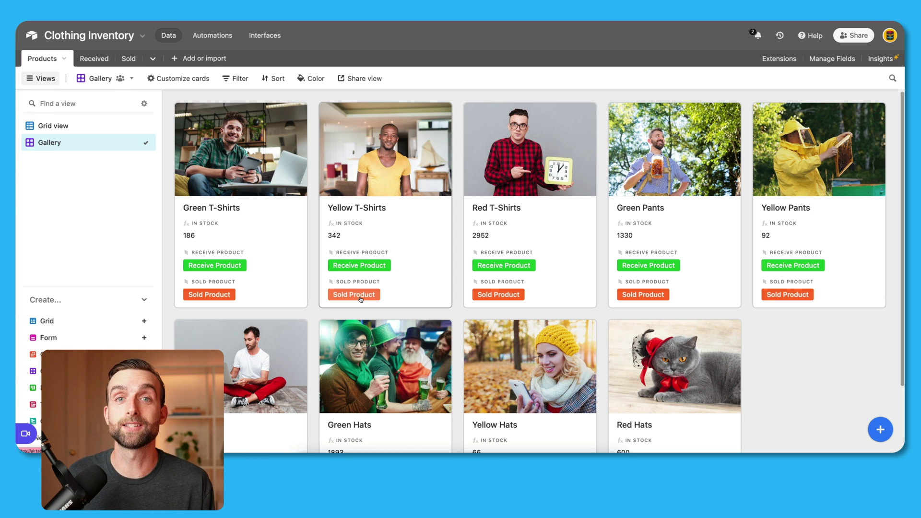
Step: Open the receiving form for Yellow T-Shirts from its gallery card
{"action": "left_click", "coordinate": [361, 266]}
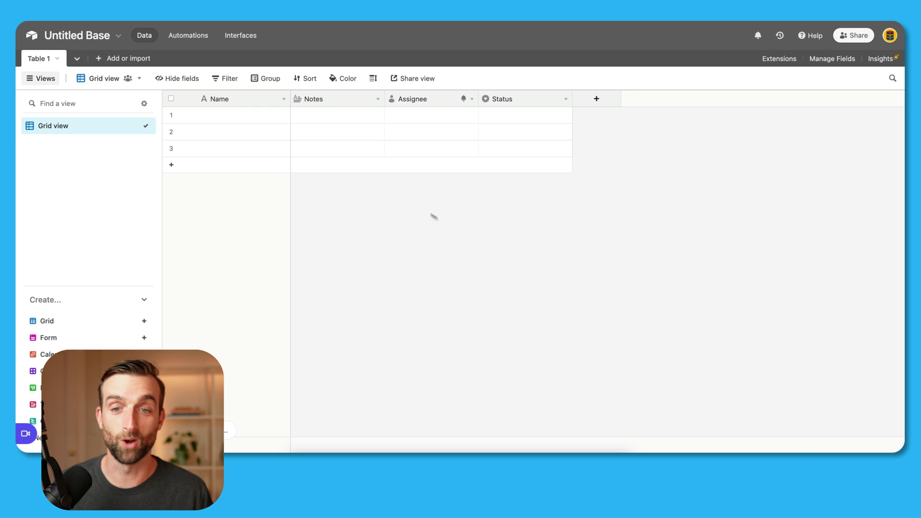
Step: Rename the base to 'Clothing Inventory' and Table 1 to 'Products'
{"action": "left_click", "coordinate": [83, 37]}
{"action": "type", "text": "Clothing Inventory"}
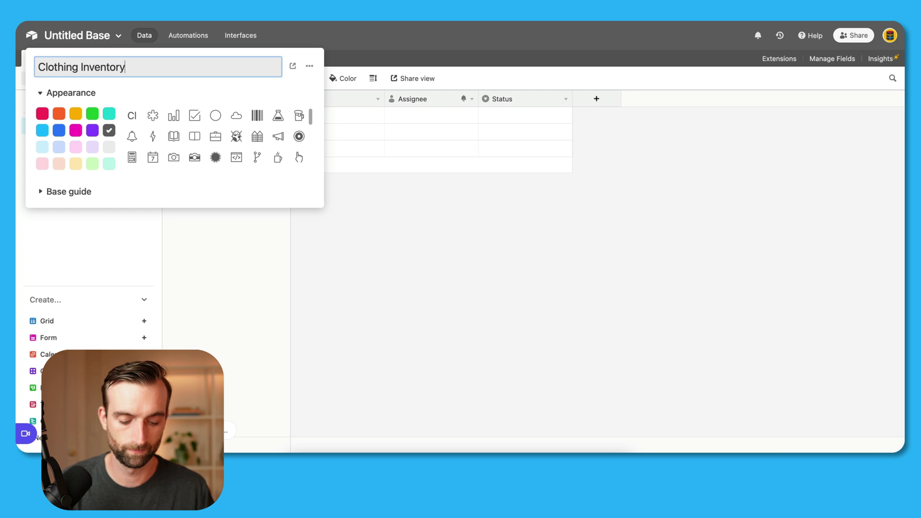
{"action": "key", "text": "Return"}
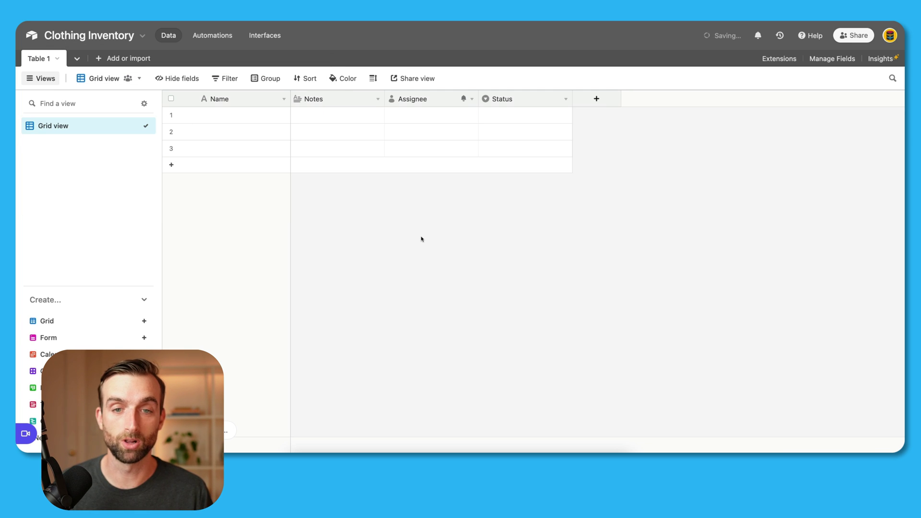
{"action": "left_click", "coordinate": [57, 59]}
{"action": "left_click", "coordinate": [58, 102]}
{"action": "type", "text": "Prod"}
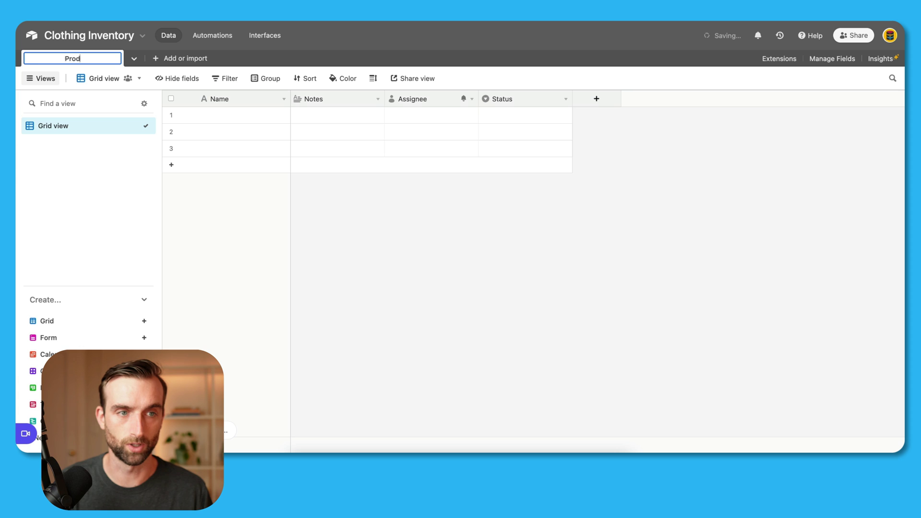
{"action": "type", "text": "ucts"}
{"action": "key", "text": "Return"}
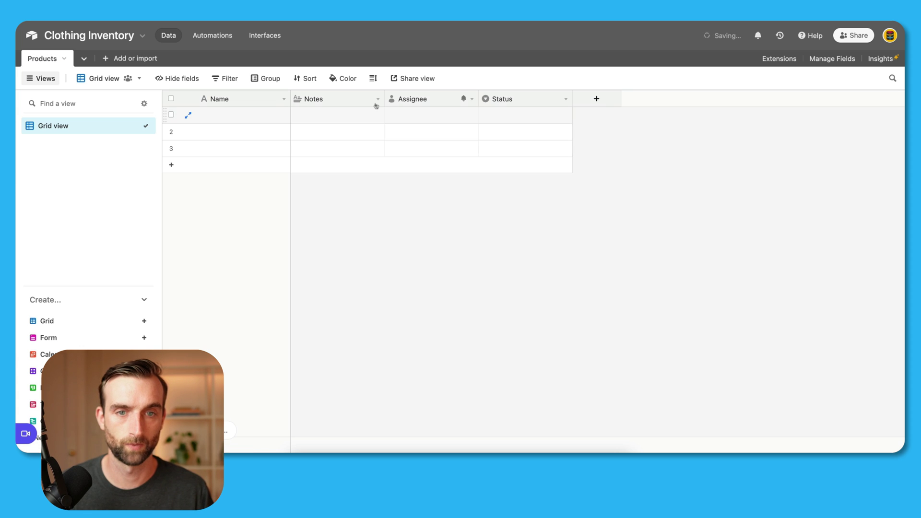
Step: Delete the Notes, Assignee and Status fields, leaving only Name
{"action": "right_click", "coordinate": [361, 101]}
{"action": "left_click", "coordinate": [347, 345]}
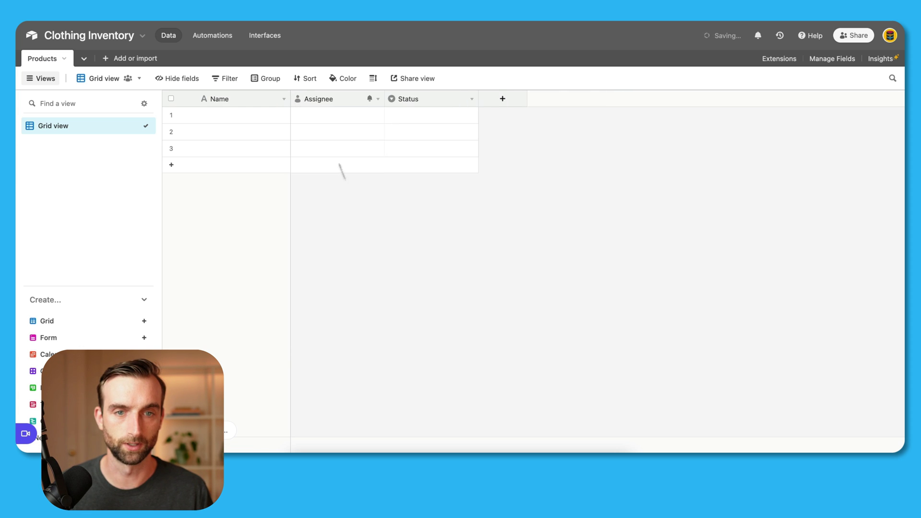
{"action": "right_click", "coordinate": [336, 99]}
{"action": "left_click", "coordinate": [331, 345]}
{"action": "right_click", "coordinate": [335, 99]}
{"action": "left_click", "coordinate": [352, 343]}
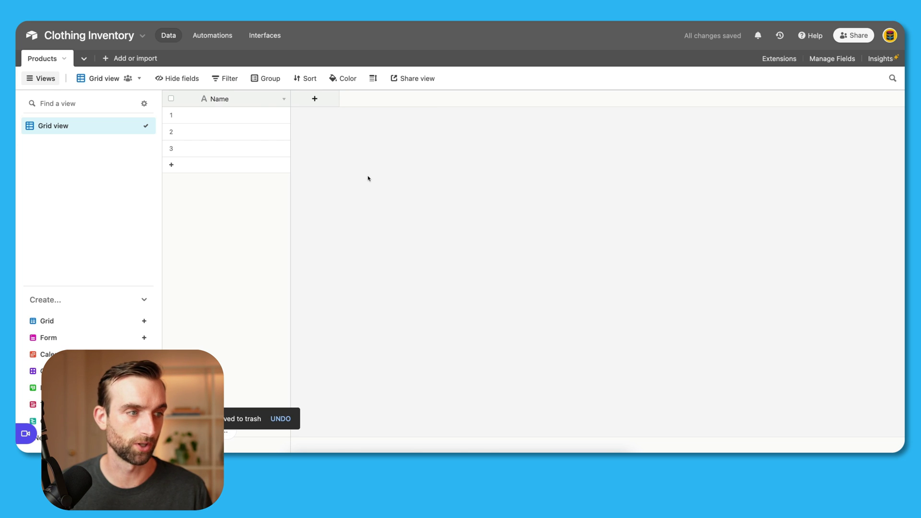
Step: Add a single-select field named Color
{"action": "left_click", "coordinate": [315, 98]}
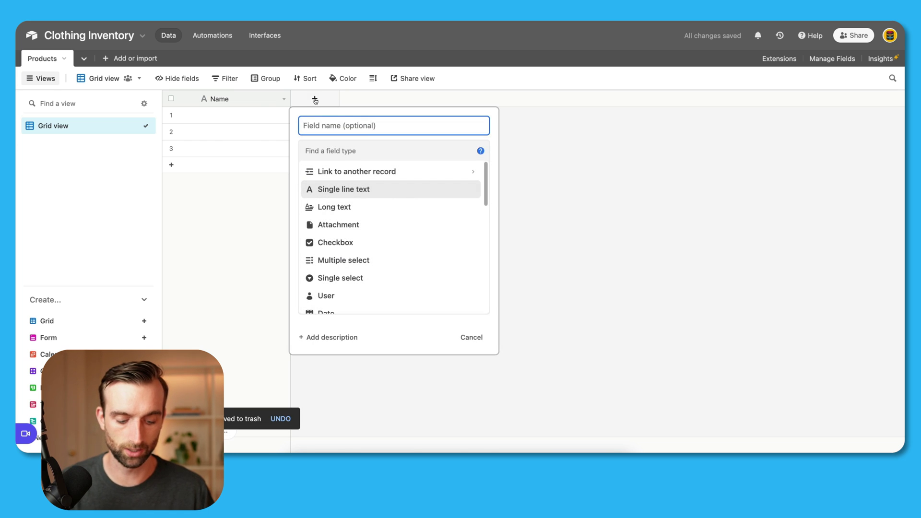
{"action": "type", "text": "Color"}
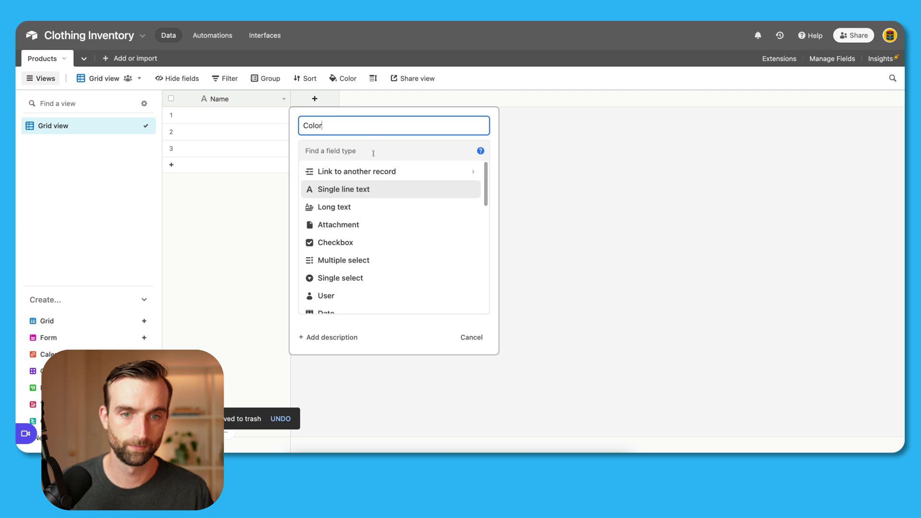
{"action": "left_click", "coordinate": [374, 155]}
{"action": "type", "text": "se"}
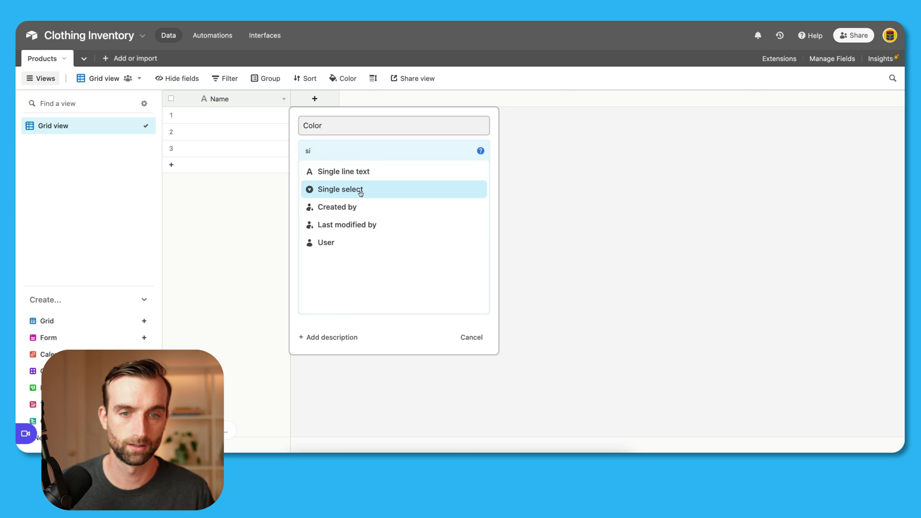
{"action": "left_click", "coordinate": [360, 189]}
{"action": "left_click", "coordinate": [471, 269]}
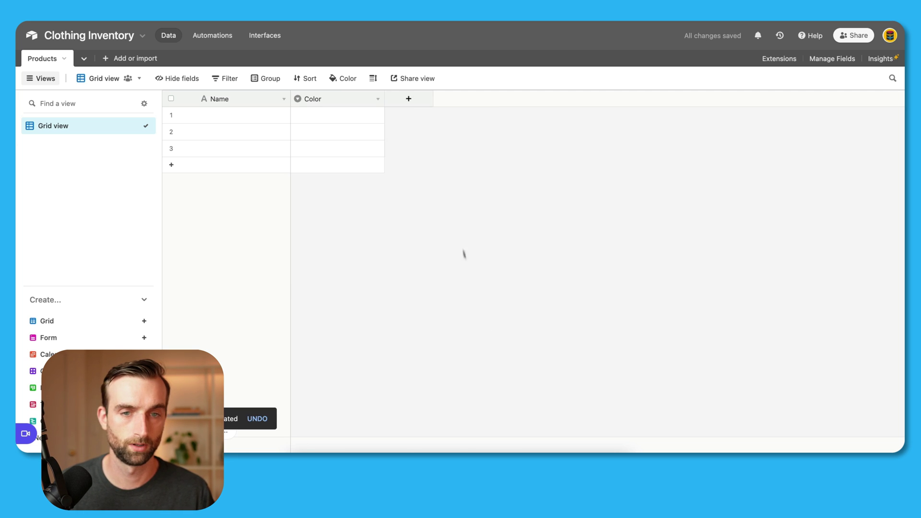
Step: Add a single-select field named Product Type
{"action": "left_click", "coordinate": [409, 98]}
{"action": "type", "text": "Froduct Type"}
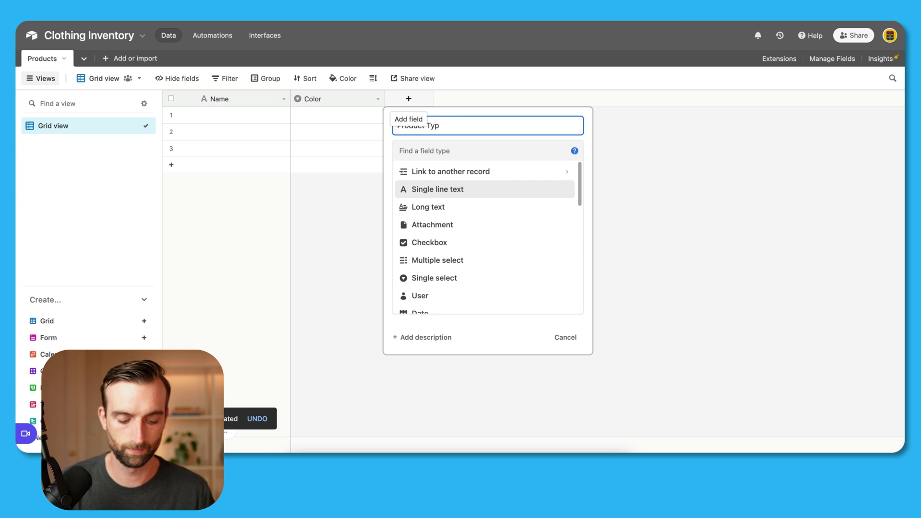
{"action": "left_click", "coordinate": [469, 150]}
{"action": "type", "text": "sin"}
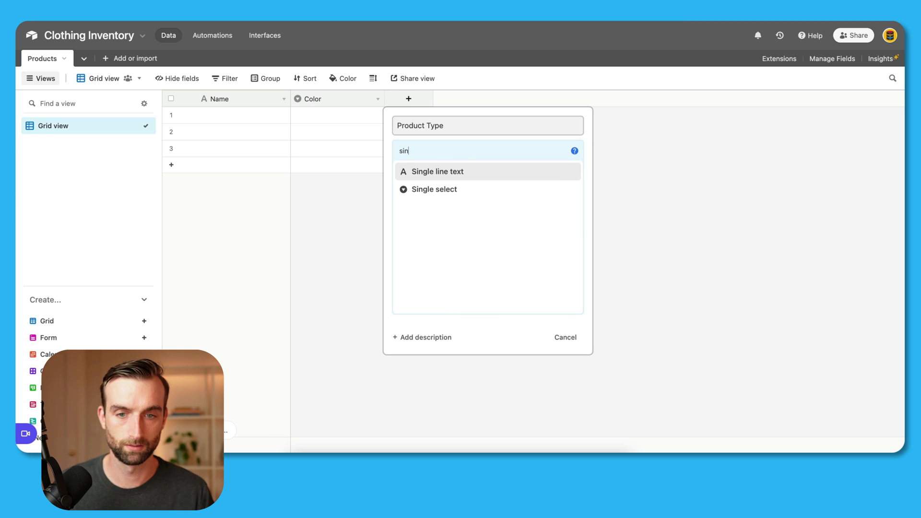
{"action": "left_click", "coordinate": [468, 192]}
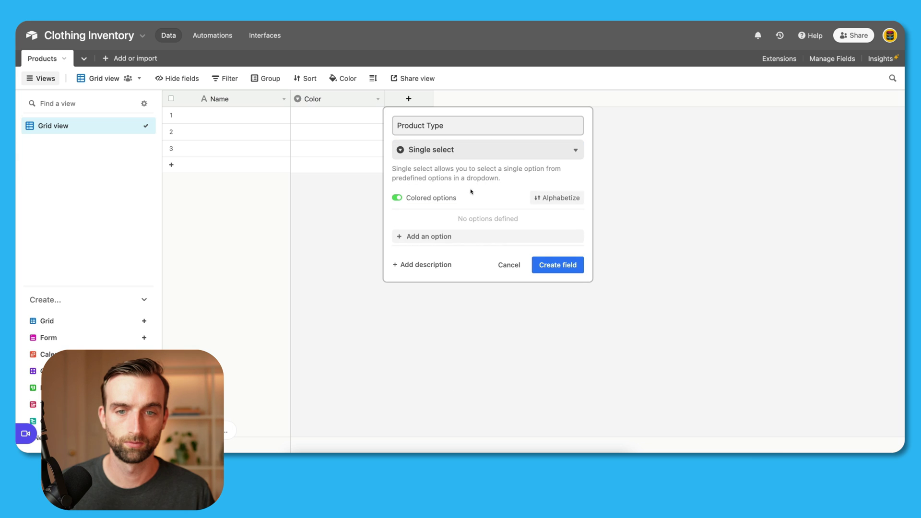
{"action": "left_click", "coordinate": [561, 267]}
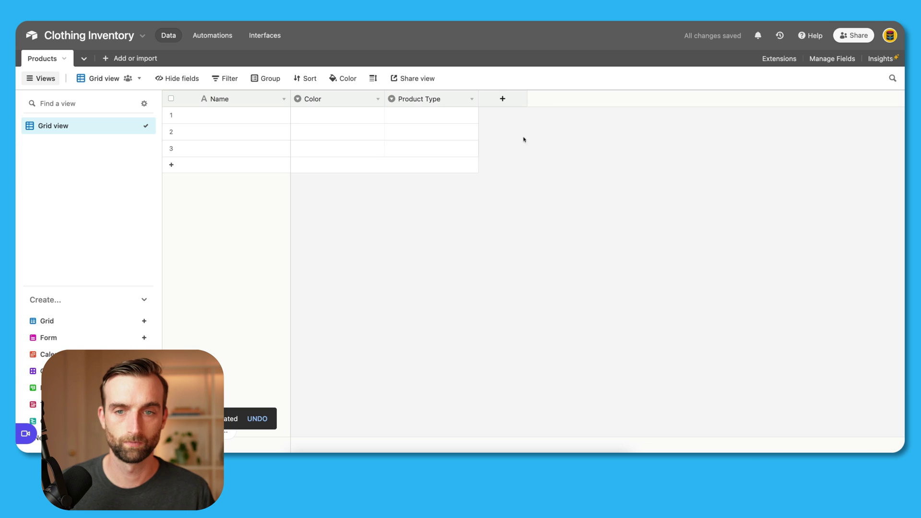
Step: Add an attachment field named Picture
{"action": "left_click", "coordinate": [513, 101]}
{"action": "type", "text": "F"}
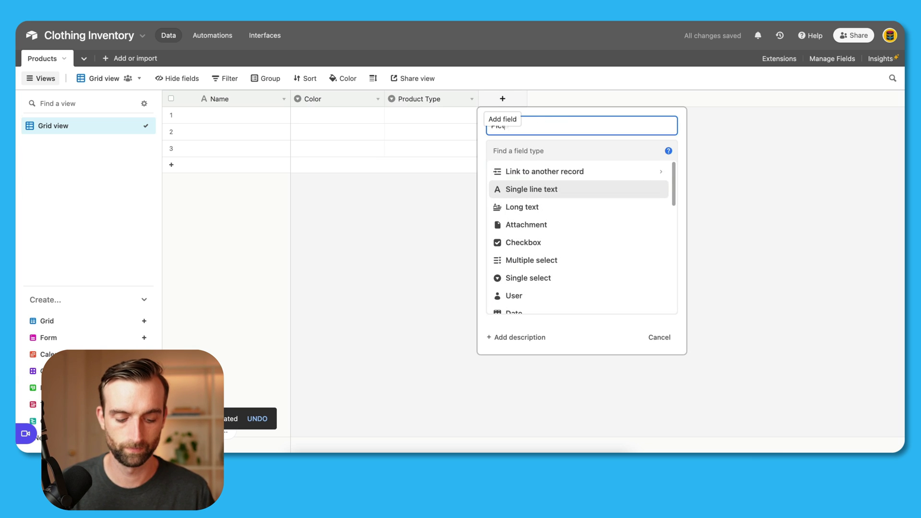
{"action": "type", "text": "icture"}
{"action": "left_click", "coordinate": [558, 147]}
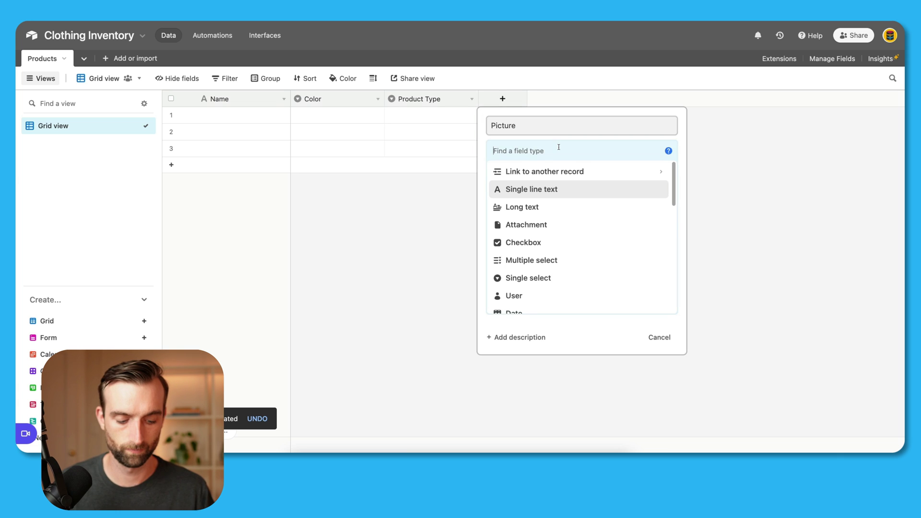
{"action": "type", "text": "att"}
{"action": "left_click", "coordinate": [569, 173]}
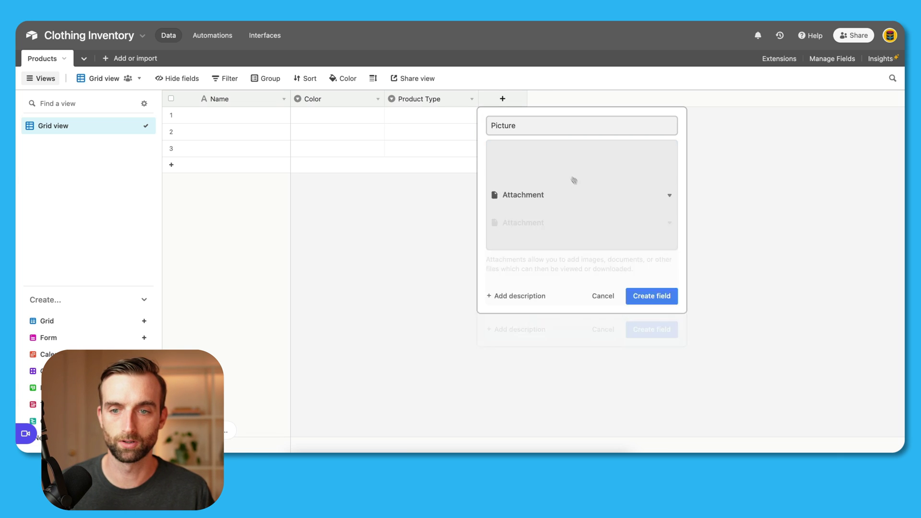
{"action": "left_click", "coordinate": [654, 207]}
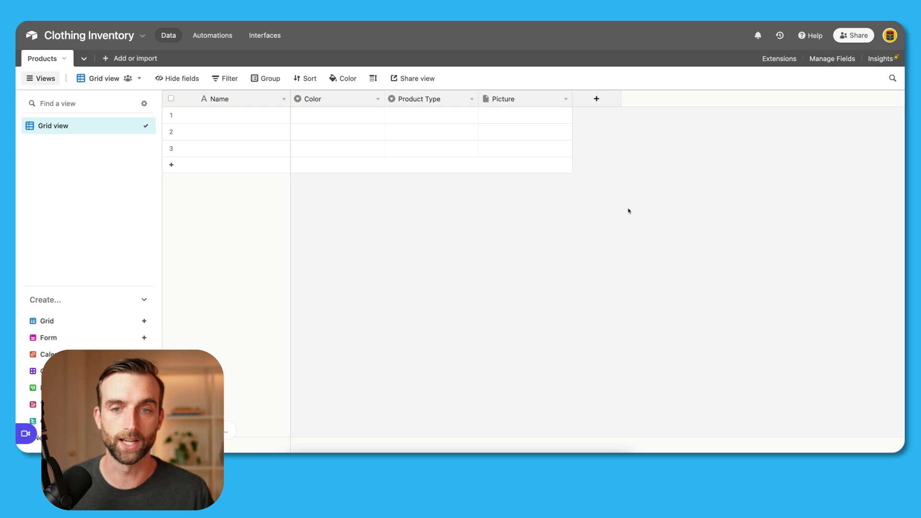
Step: Paste the copied product data into the table starting at row 1's Color cell, adding rows to fit
{"action": "left_click", "coordinate": [333, 119]}
{"action": "key", "text": "super+v"}
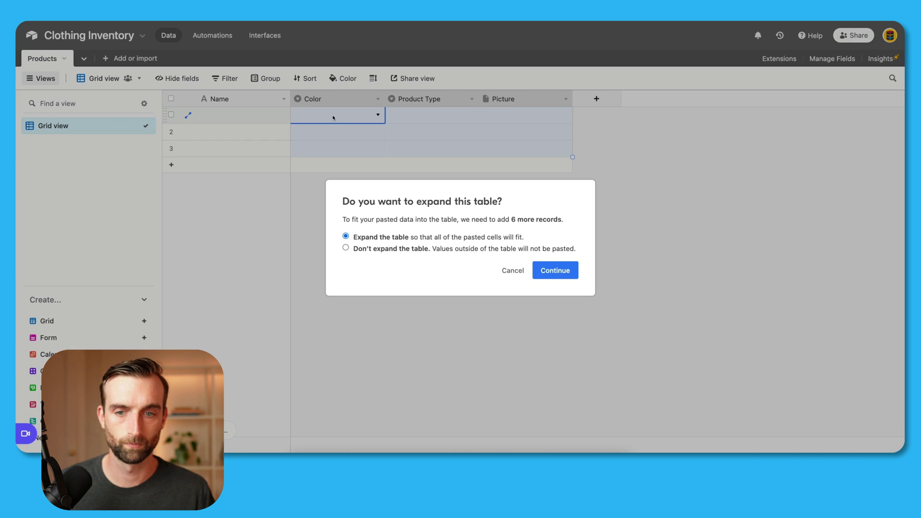
{"action": "left_click", "coordinate": [555, 270]}
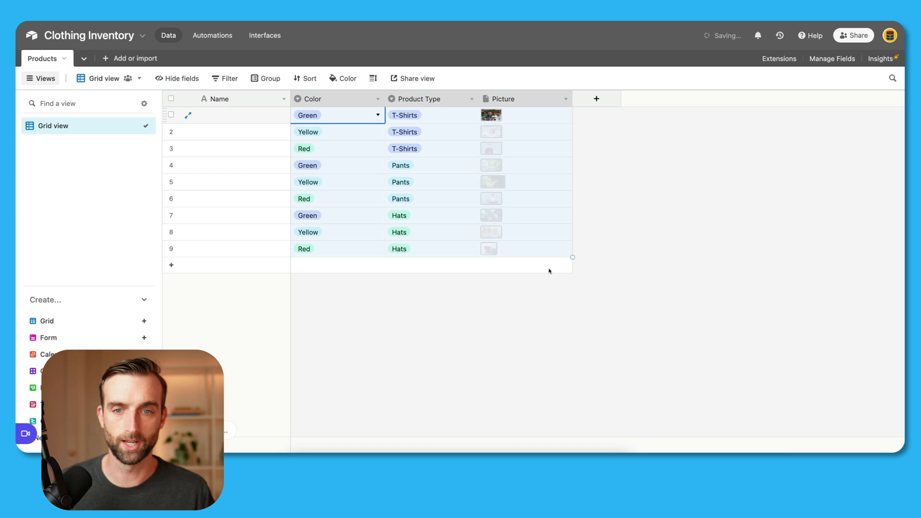
{"action": "left_click", "coordinate": [579, 287]}
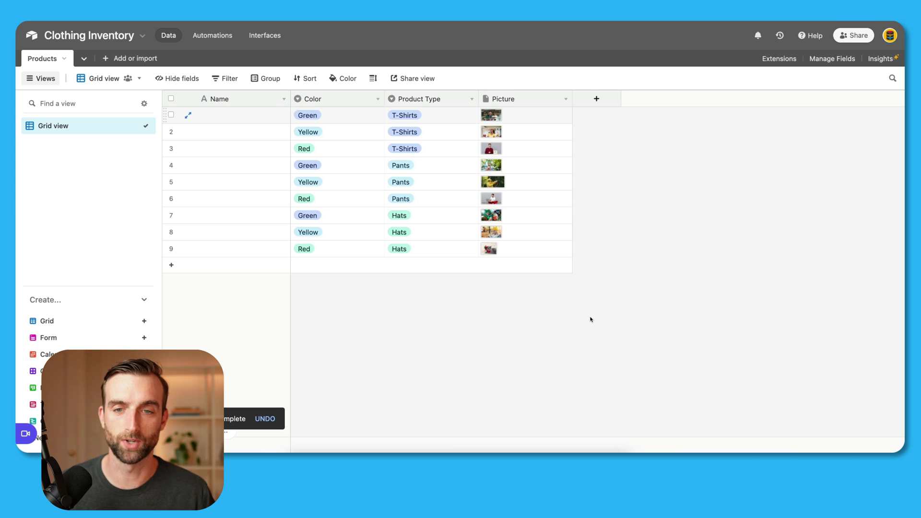
Step: Colour the Color field's Green, Yellow and Red options green, yellow and red, and save
{"action": "double_click", "coordinate": [350, 99]}
{"action": "left_click", "coordinate": [313, 219]}
{"action": "left_click", "coordinate": [411, 252]}
{"action": "left_click", "coordinate": [314, 236]}
{"action": "left_click", "coordinate": [440, 267]}
{"action": "left_click", "coordinate": [313, 253]}
{"action": "left_click", "coordinate": [503, 309]}
{"action": "left_click", "coordinate": [313, 252]}
{"action": "left_click", "coordinate": [496, 302]}
{"action": "left_click", "coordinate": [475, 297]}
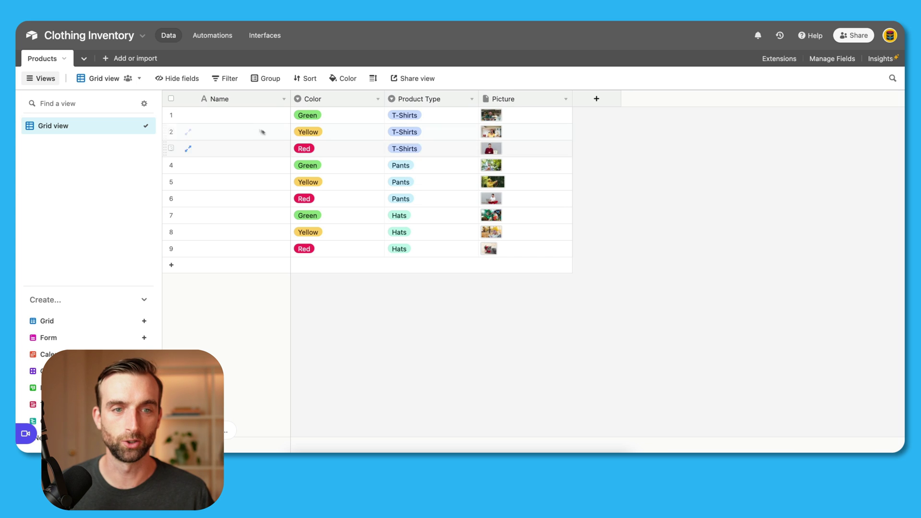
Step: Rename Name to Product ID as a formula field: Color & ' ' & {Product Type}
{"action": "double_click", "coordinate": [242, 101]}
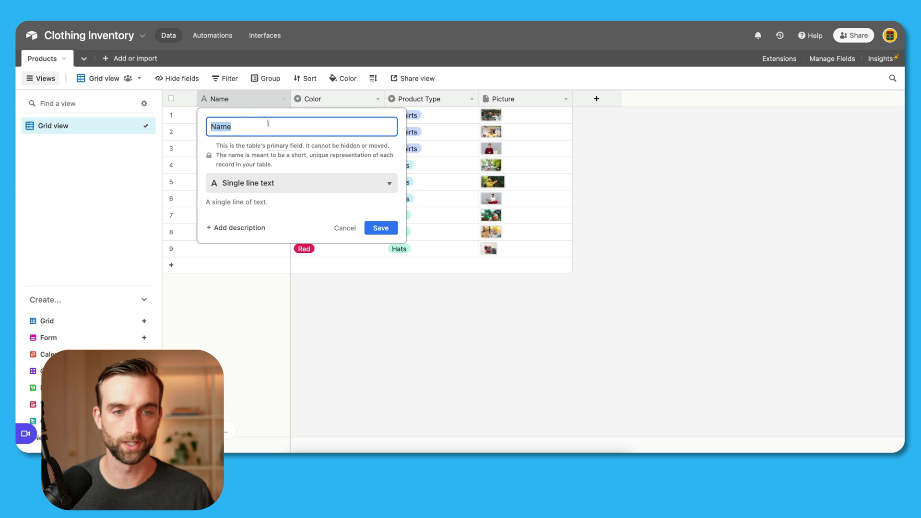
{"action": "type", "text": "Product ID"}
{"action": "left_click", "coordinate": [276, 184]}
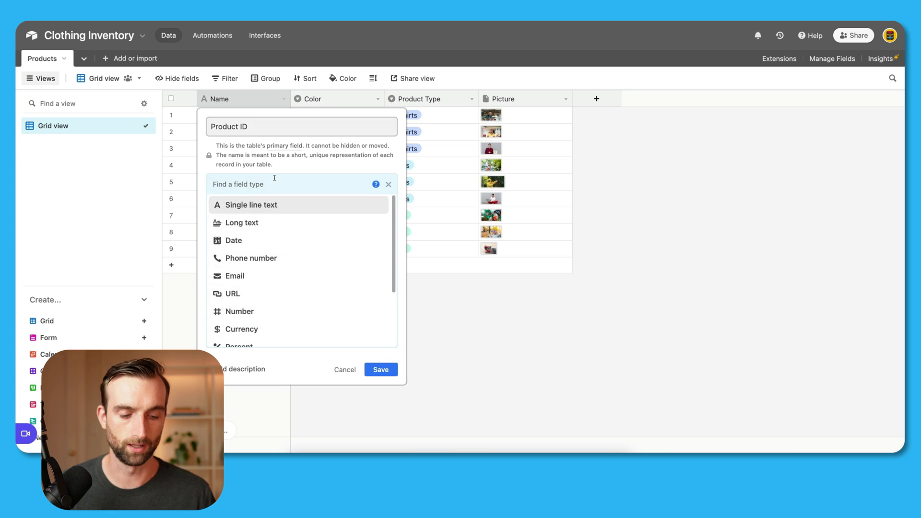
{"action": "type", "text": "f"}
{"action": "left_click", "coordinate": [282, 207]}
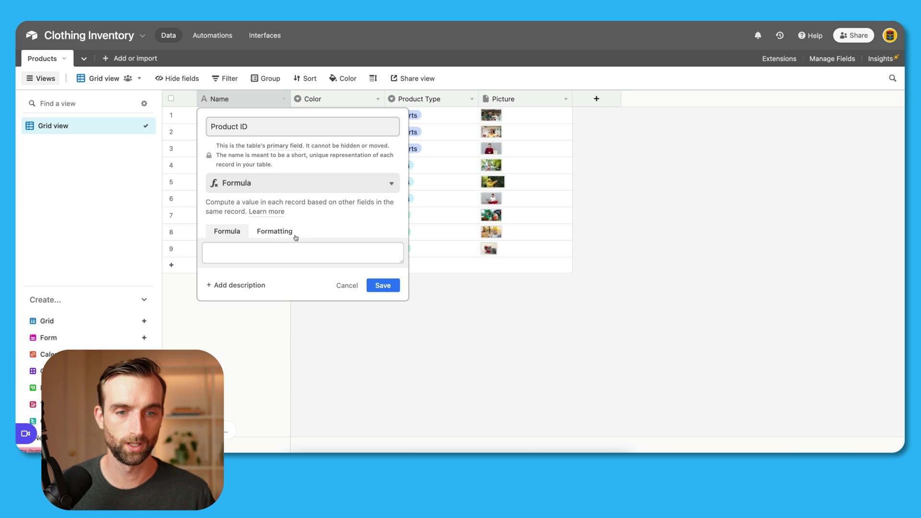
{"action": "left_click", "coordinate": [301, 252]}
{"action": "type", "text": "col"}
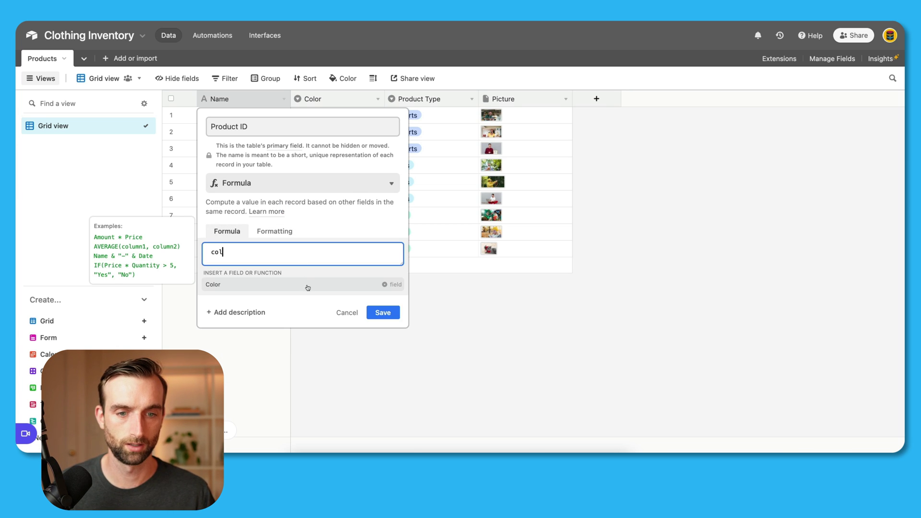
{"action": "left_click", "coordinate": [305, 286]}
{"action": "type", "text": "& "}
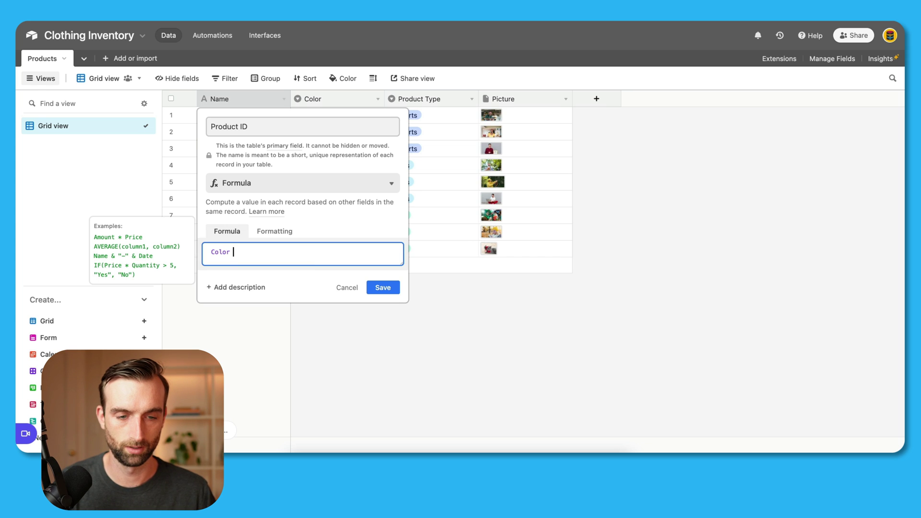
{"action": "type", "text": "' "}
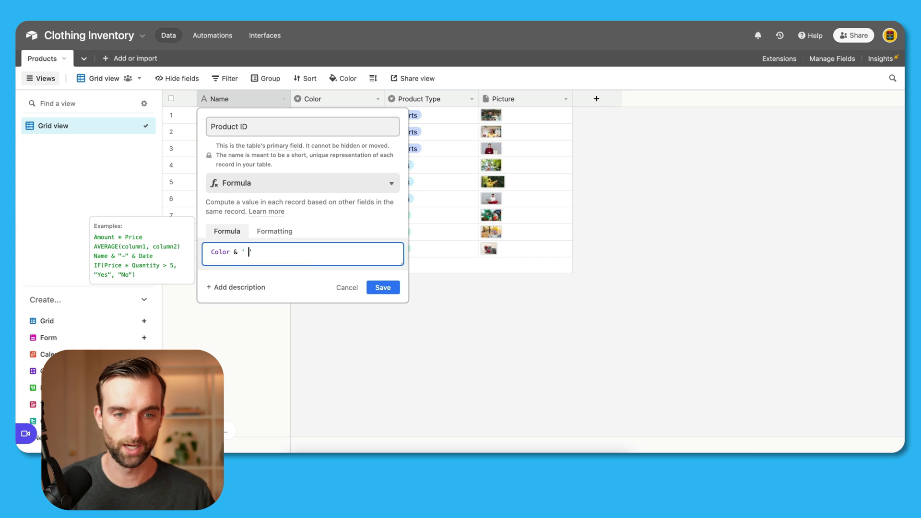
{"action": "type", "text": "' & "}
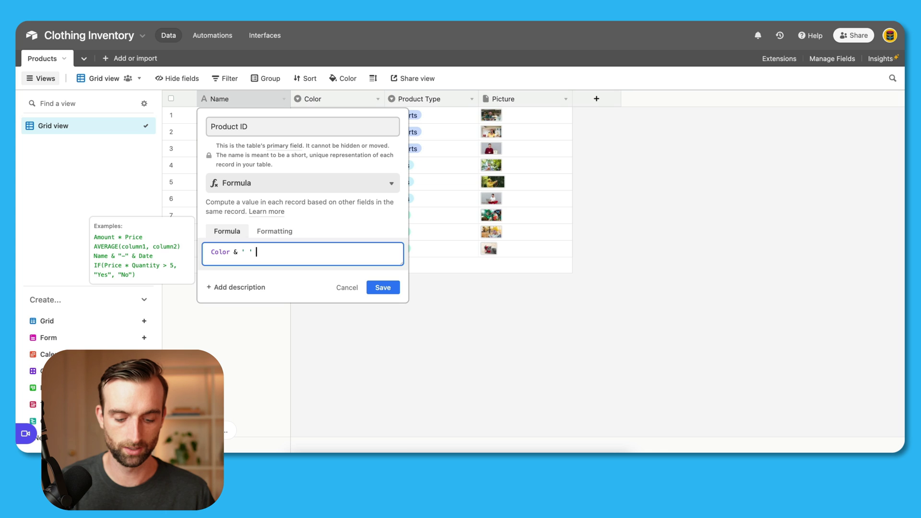
{"action": "type", "text": "pro"}
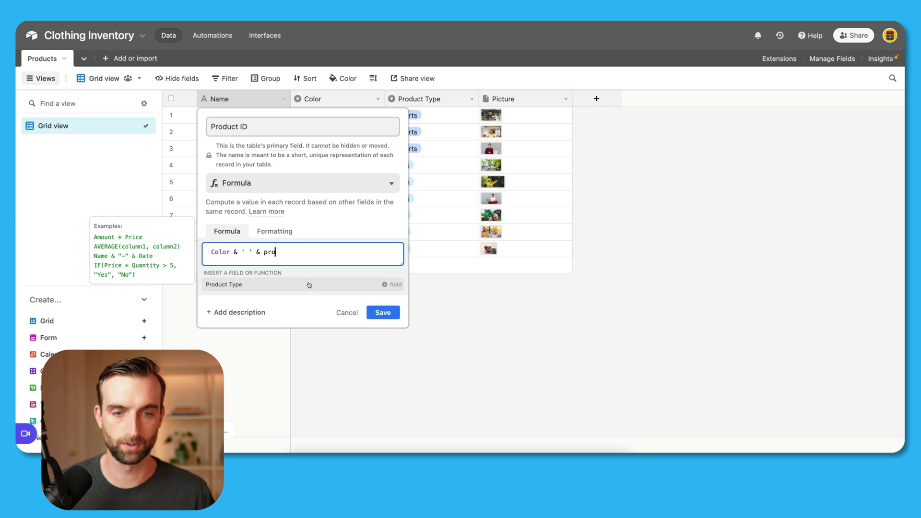
{"action": "left_click", "coordinate": [309, 284]}
{"action": "left_click", "coordinate": [378, 286]}
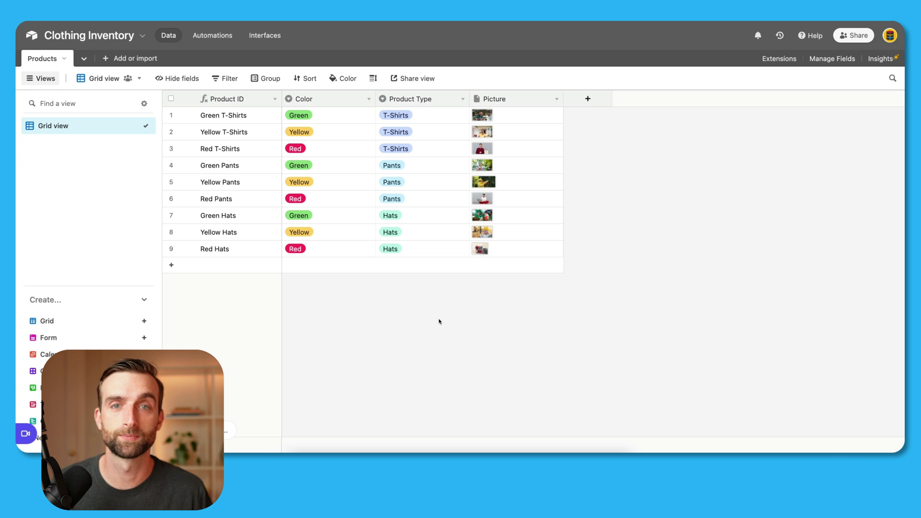
{"action": "left_click", "coordinate": [105, 58]}
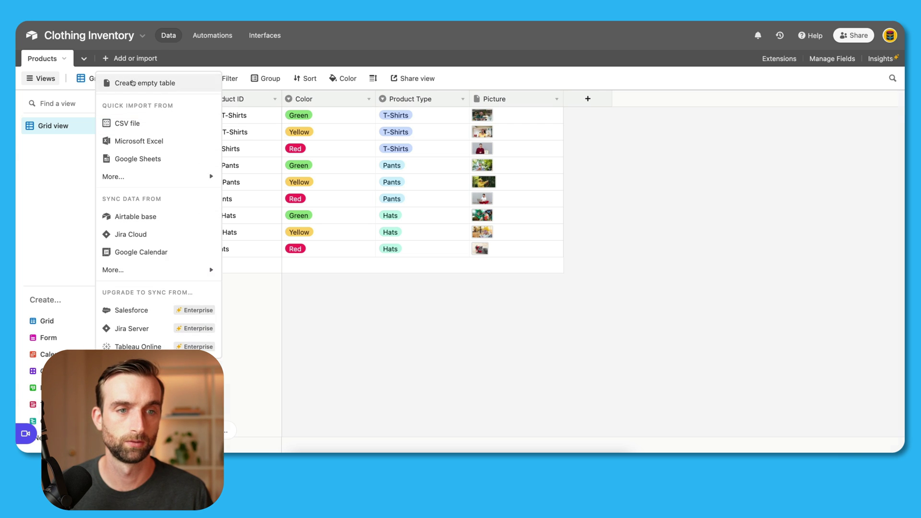
Step: Create a new empty table named Received
{"action": "left_click", "coordinate": [132, 83]}
{"action": "type", "text": "Received"}
{"action": "key", "text": "Return"}
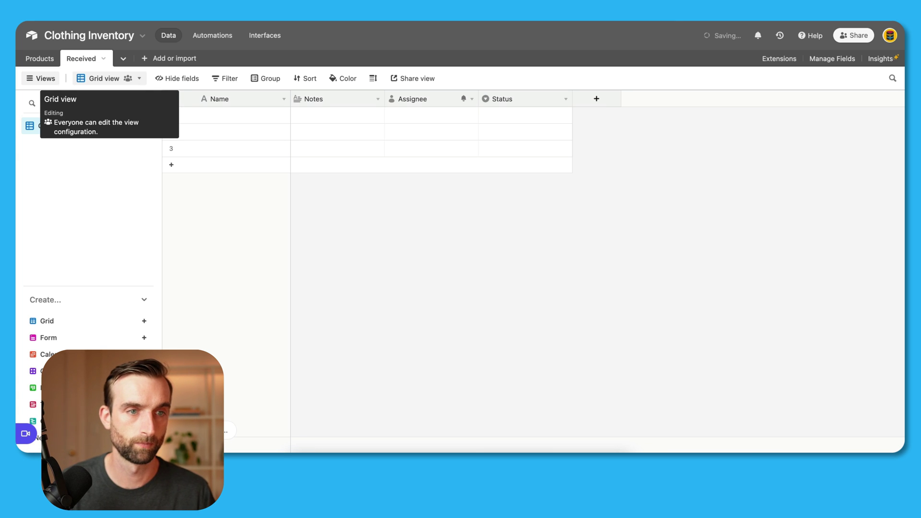
Step: Delete the Received table's Notes, Assignee and Status fields
{"action": "right_click", "coordinate": [346, 99]}
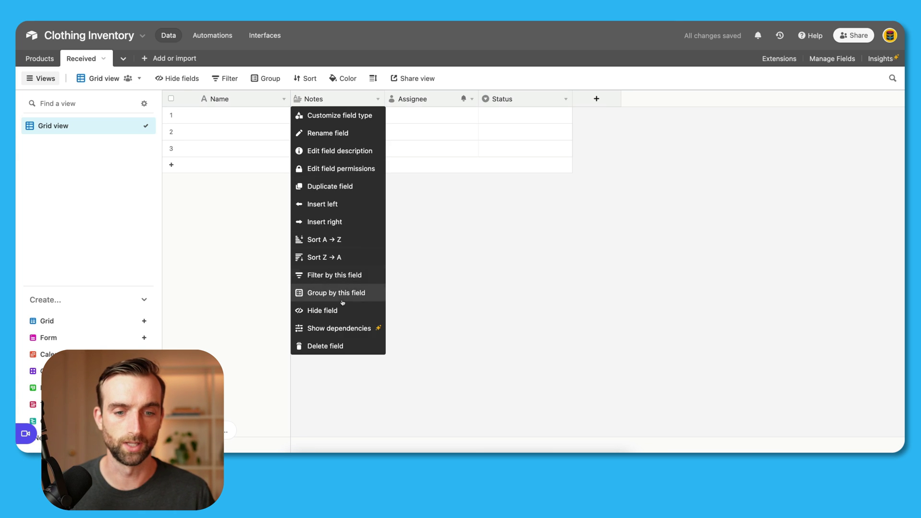
{"action": "left_click", "coordinate": [345, 345]}
{"action": "right_click", "coordinate": [326, 99]}
{"action": "left_click", "coordinate": [327, 346]}
{"action": "right_click", "coordinate": [362, 101]}
{"action": "left_click", "coordinate": [327, 346]}
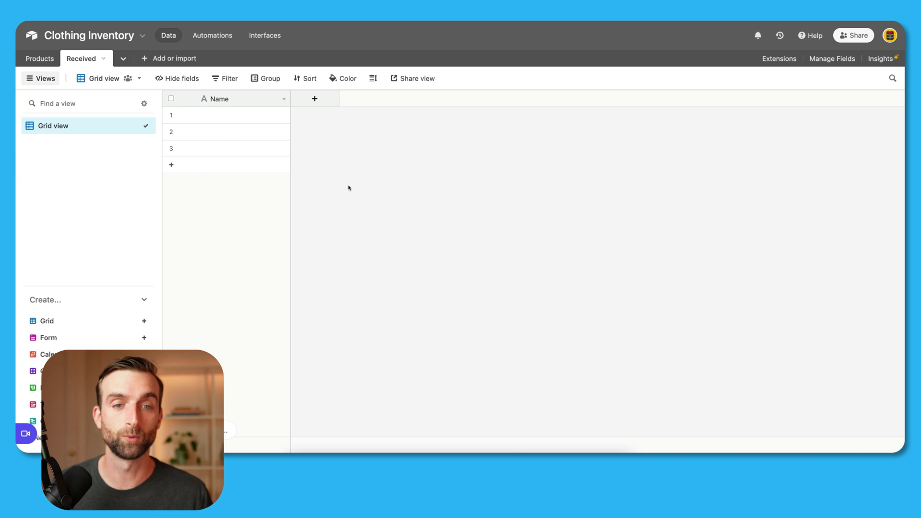
Step: Add a Product ID field linking to one Products record, skipping lookup fields
{"action": "left_click", "coordinate": [322, 101]}
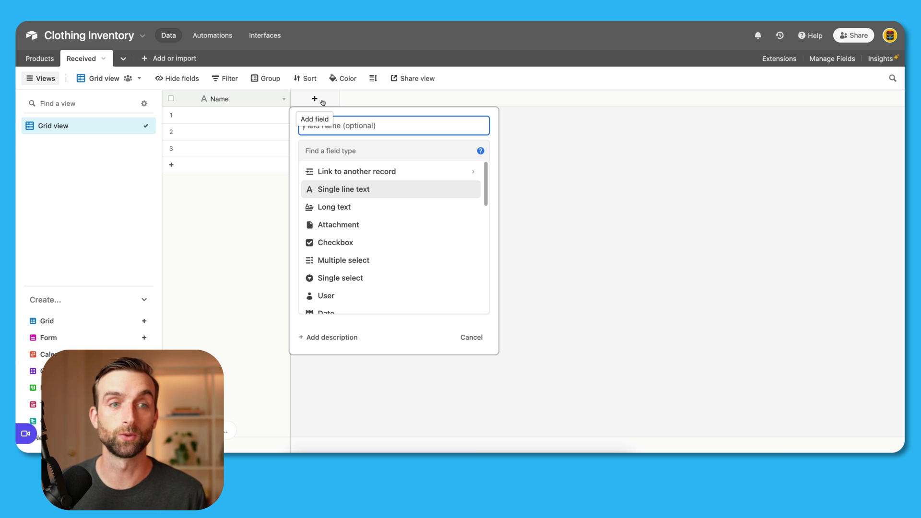
{"action": "type", "text": "F"}
{"action": "type", "text": "roduct ID"}
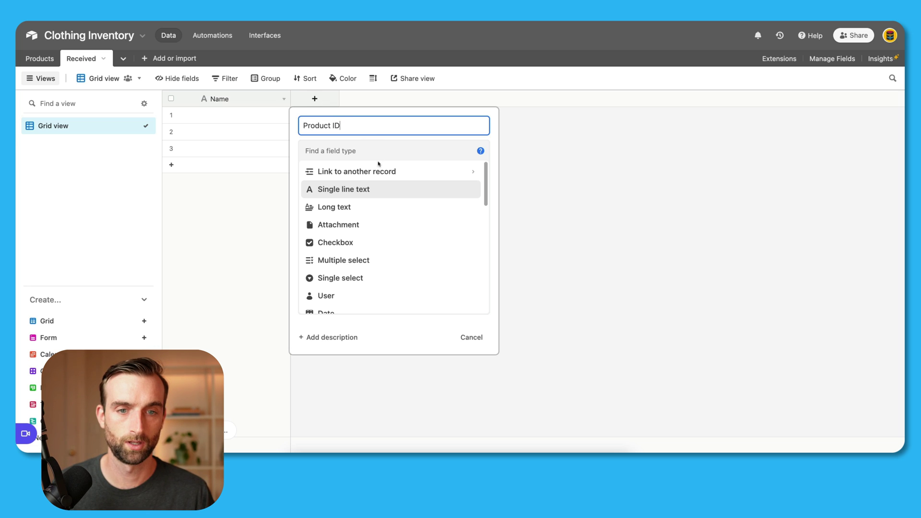
{"action": "left_click", "coordinate": [380, 174]}
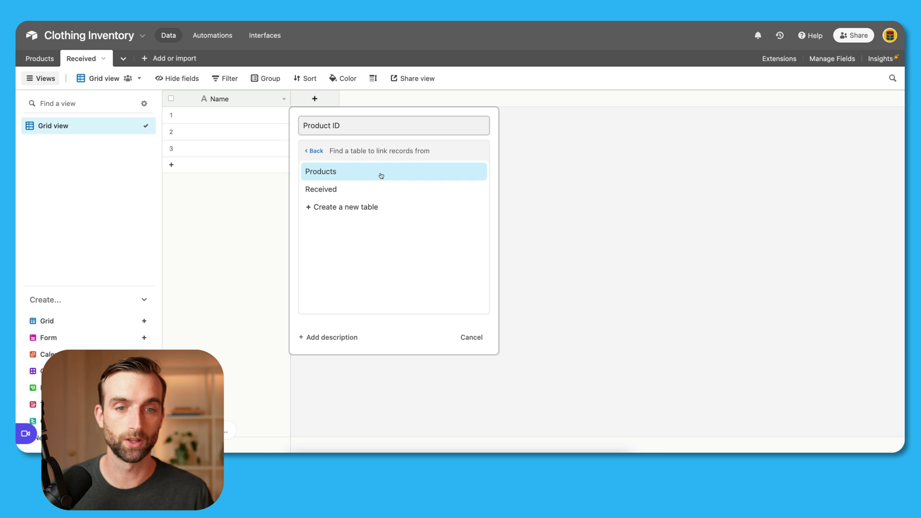
{"action": "left_click", "coordinate": [355, 173]}
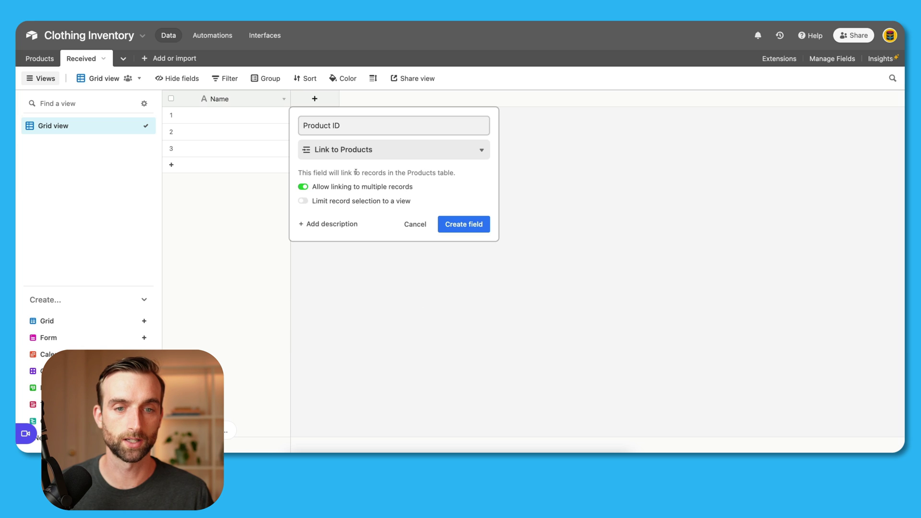
{"action": "left_click", "coordinate": [367, 187]}
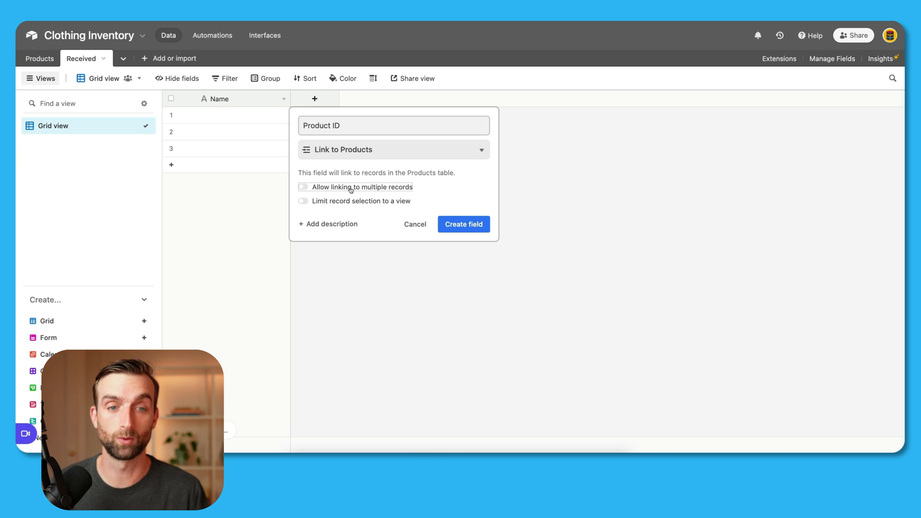
{"action": "left_click", "coordinate": [450, 225]}
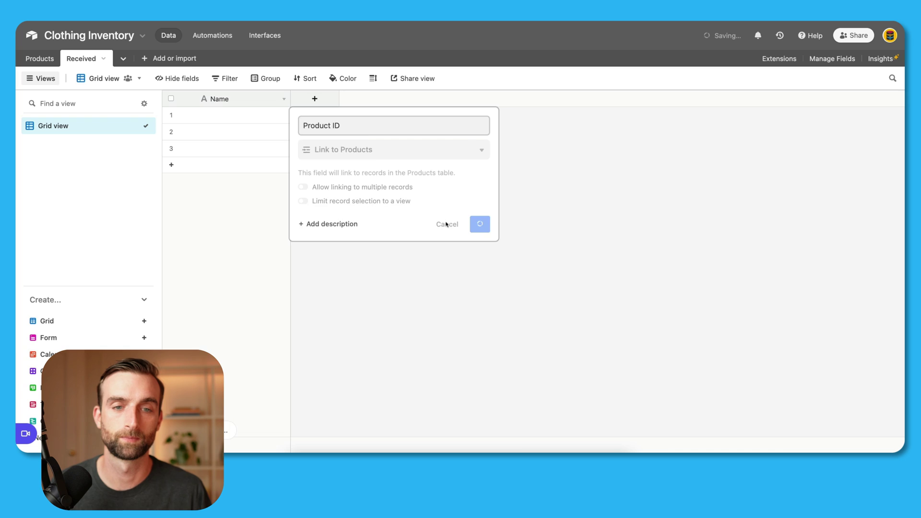
{"action": "left_click", "coordinate": [537, 377]}
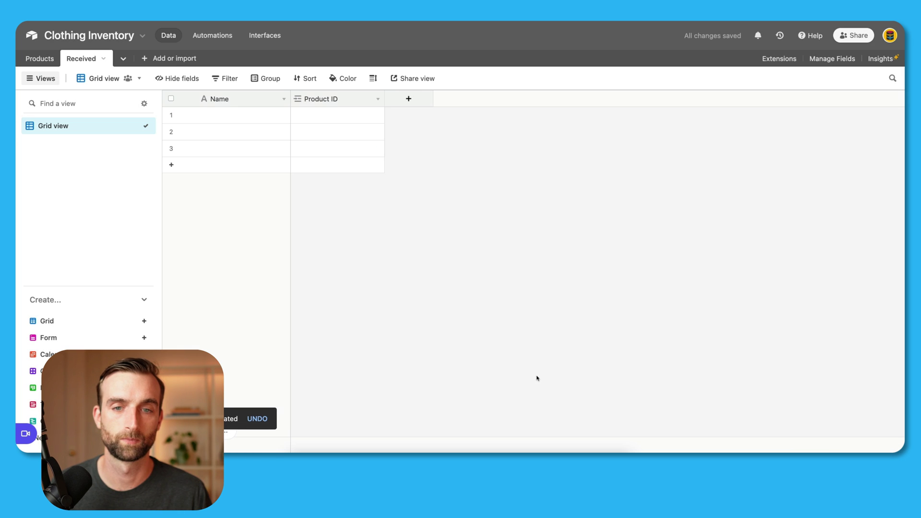
Step: View the product records available for row 1's Product ID, then close the chooser unlinked
{"action": "left_click", "coordinate": [355, 118]}
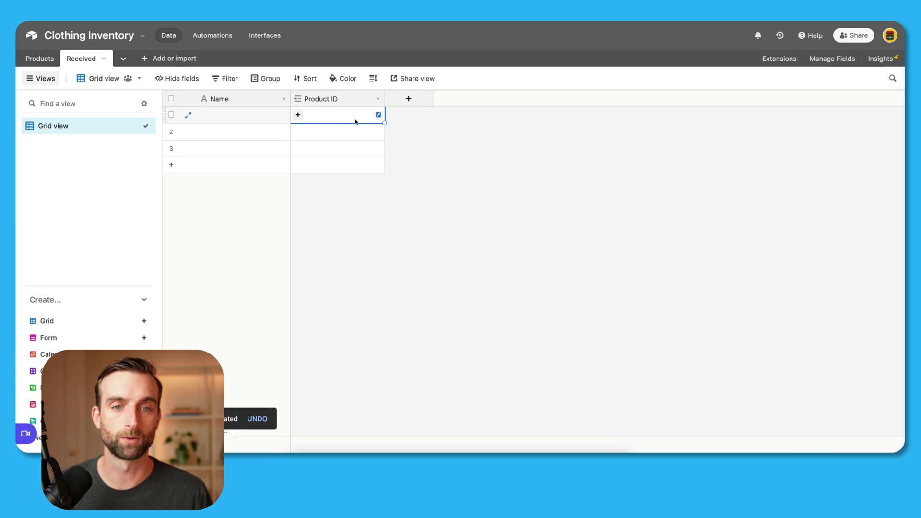
{"action": "left_click", "coordinate": [298, 115]}
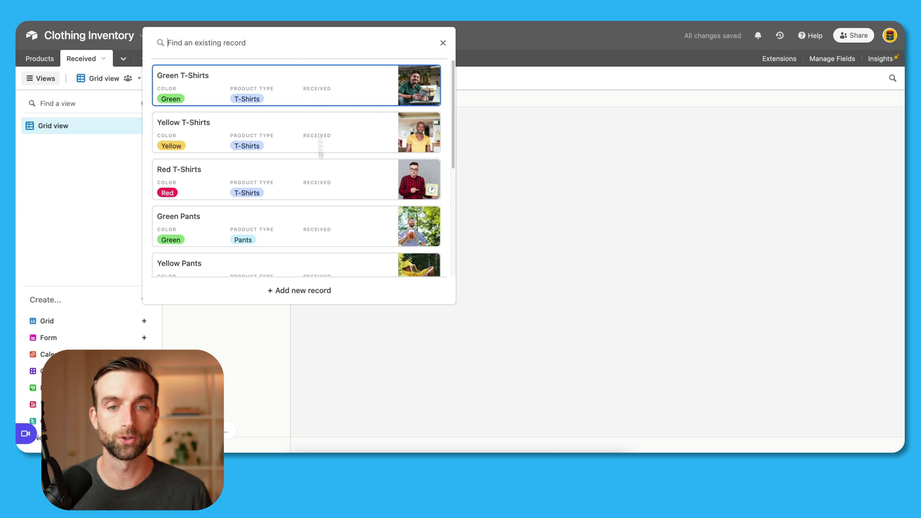
{"action": "left_click", "coordinate": [506, 274]}
Step: Add a Quantity number field with integer format
{"action": "left_click", "coordinate": [421, 102]}
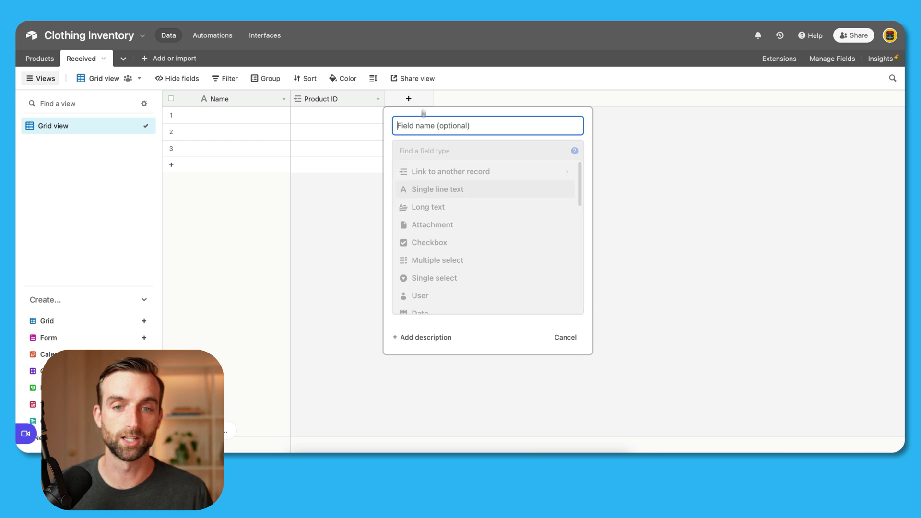
{"action": "type", "text": "Quantity"}
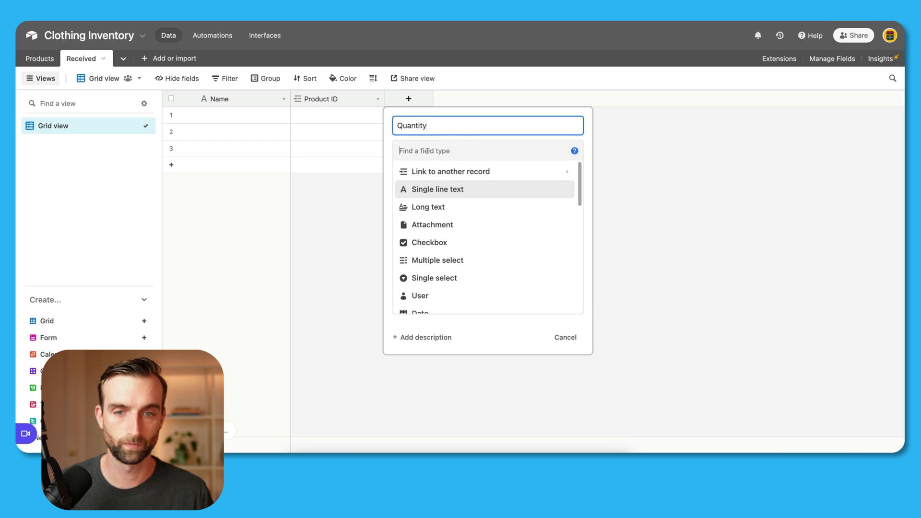
{"action": "left_click", "coordinate": [427, 151]}
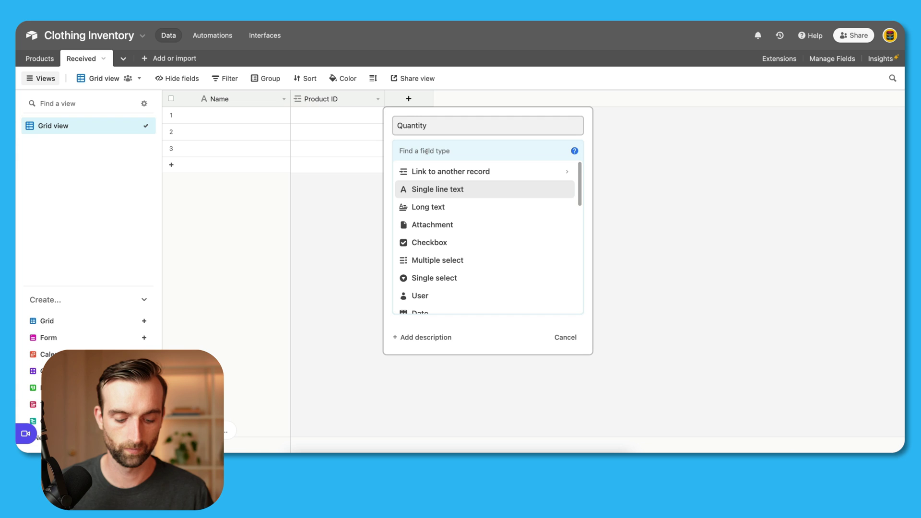
{"action": "type", "text": "nu"}
{"action": "left_click", "coordinate": [437, 172]}
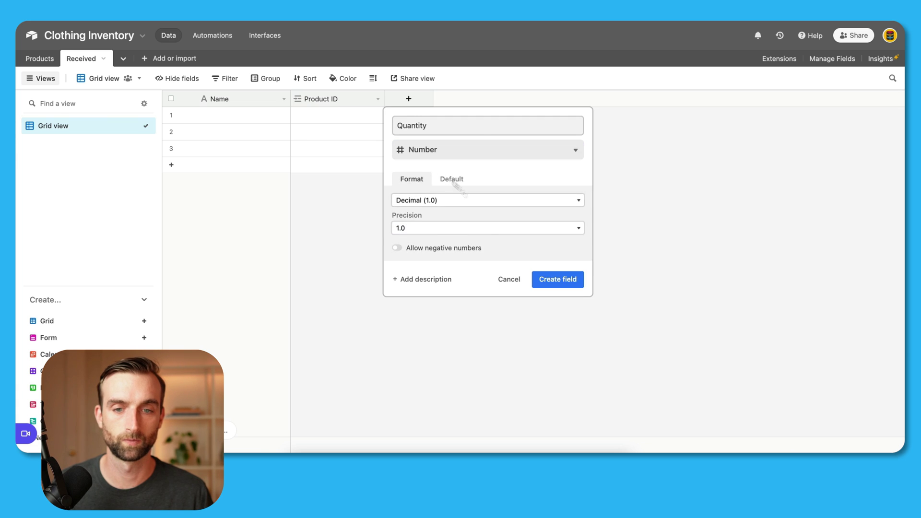
{"action": "left_click", "coordinate": [475, 201]}
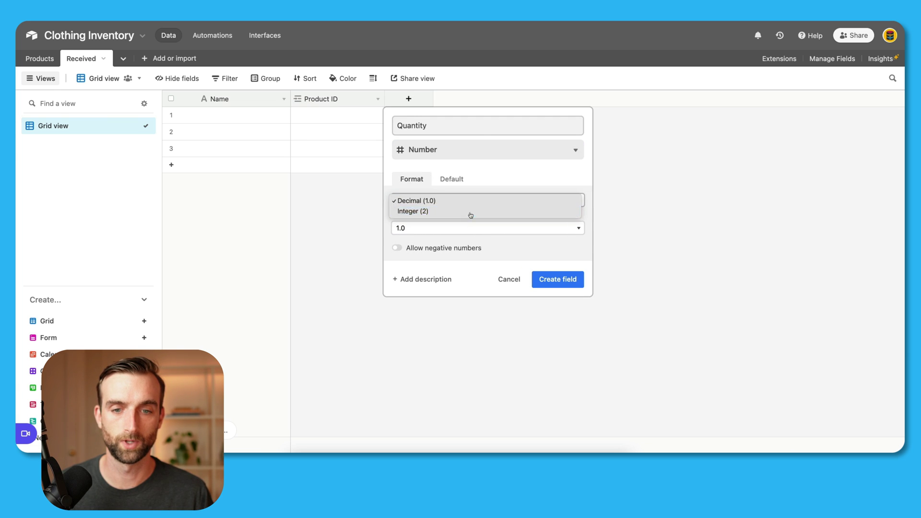
{"action": "left_click", "coordinate": [468, 212]}
{"action": "left_click", "coordinate": [539, 251]}
Step: Add a Price per Unit currency field
{"action": "left_click", "coordinate": [509, 103]}
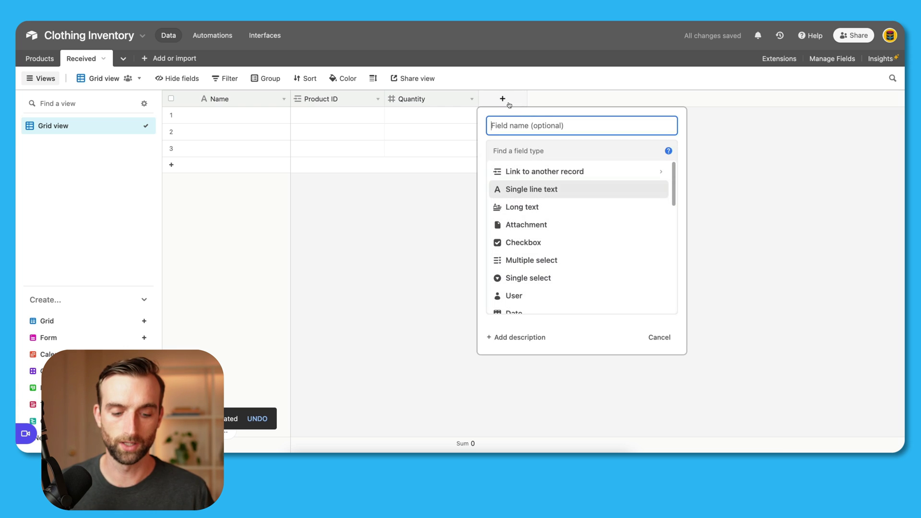
{"action": "type", "text": "Price per Unit"}
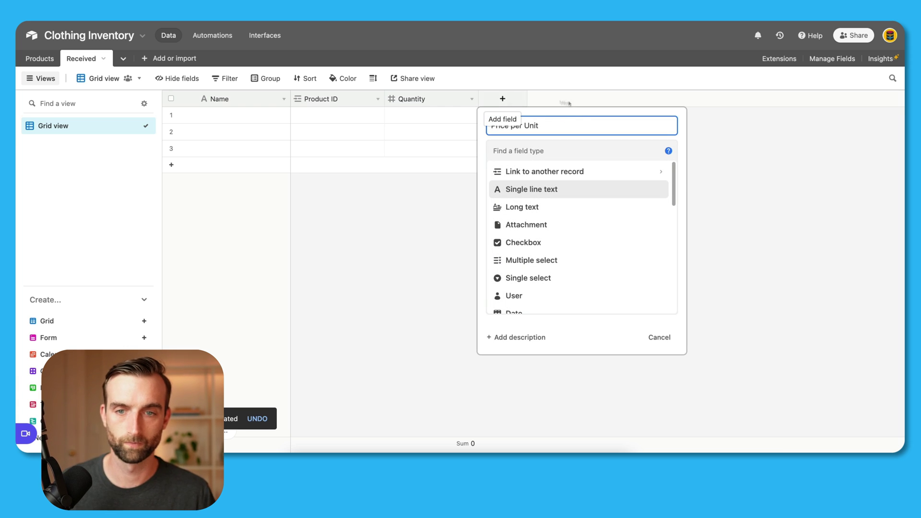
{"action": "left_click", "coordinate": [589, 146]}
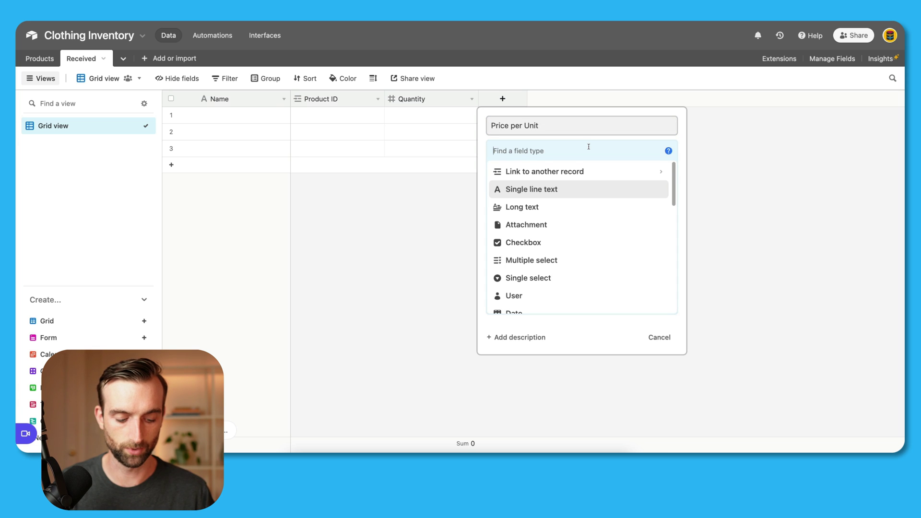
{"action": "type", "text": "cur"}
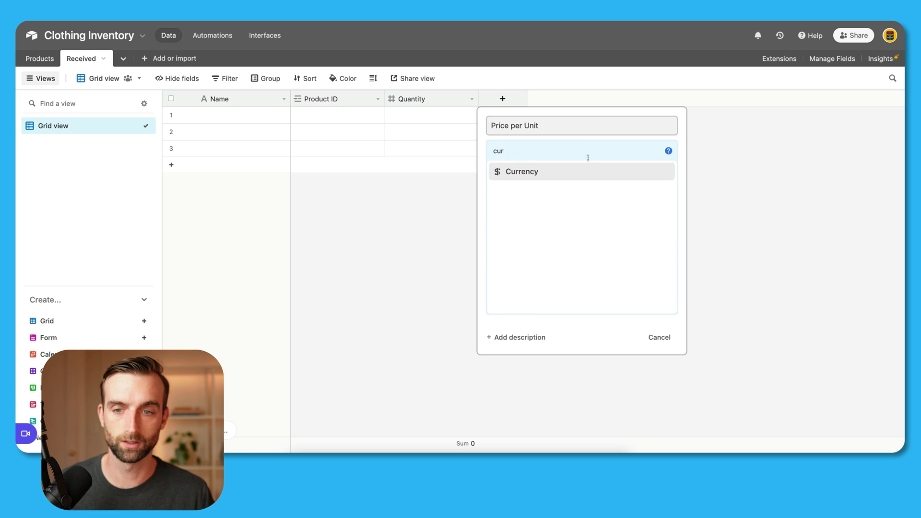
{"action": "left_click", "coordinate": [590, 168]}
{"action": "left_click", "coordinate": [650, 294]}
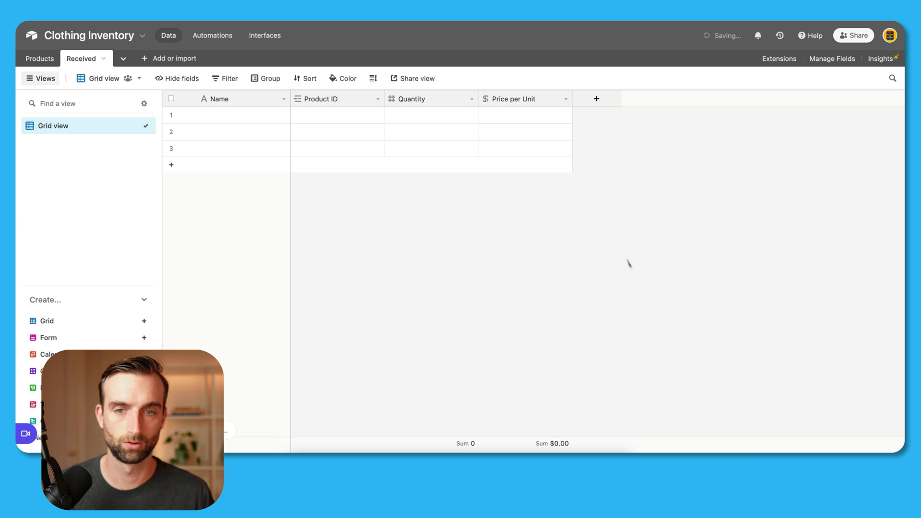
{"action": "left_click", "coordinate": [596, 99]}
Step: Add a Total Order Price formula field, Quantity * {Price per Unit}, and reopen its settings
{"action": "type", "text": "Total Order"}
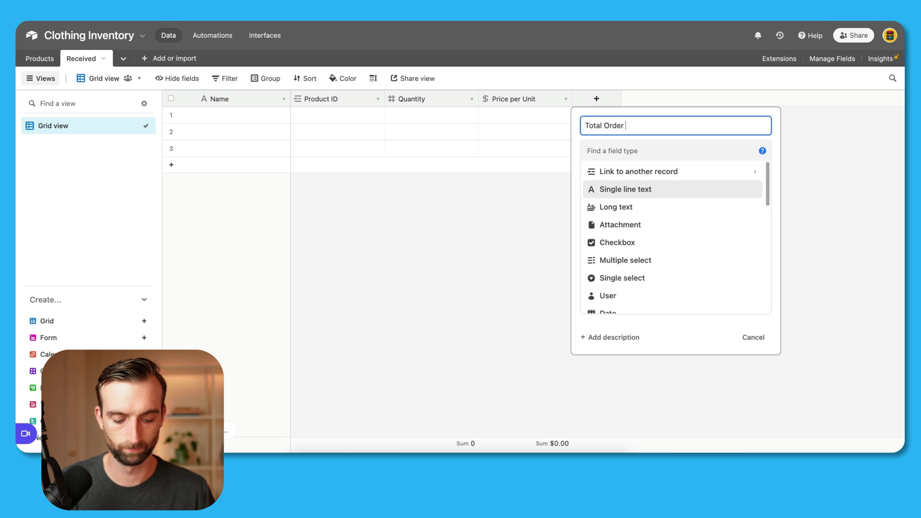
{"action": "type", "text": " Price"}
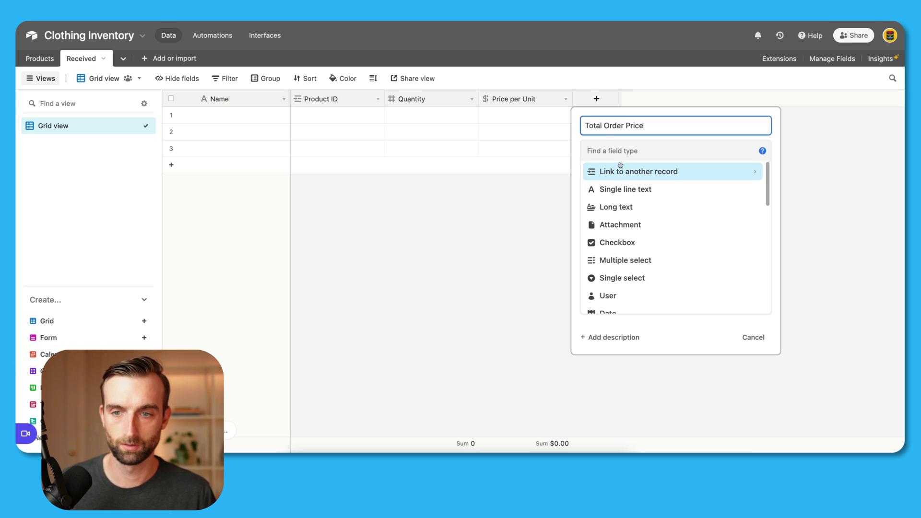
{"action": "left_click", "coordinate": [619, 152]}
{"action": "type", "text": "f"}
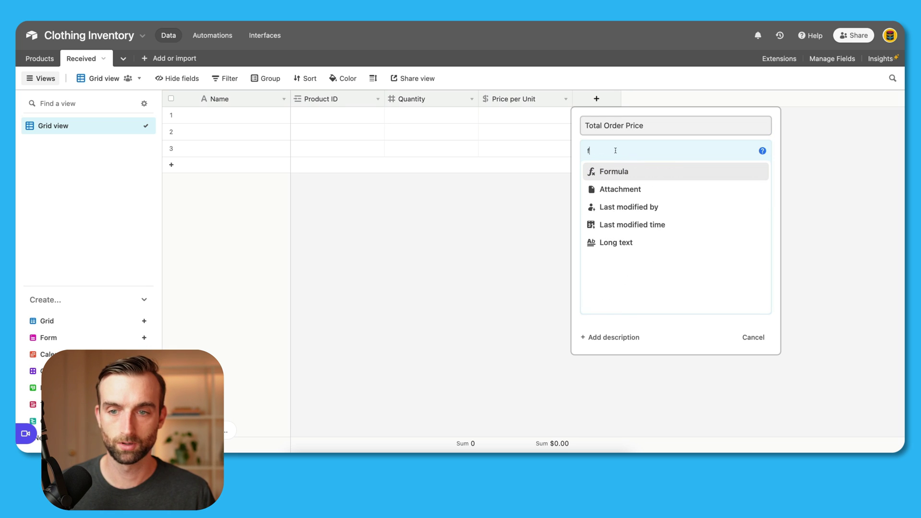
{"action": "left_click", "coordinate": [623, 171]}
{"action": "left_click", "coordinate": [631, 219]}
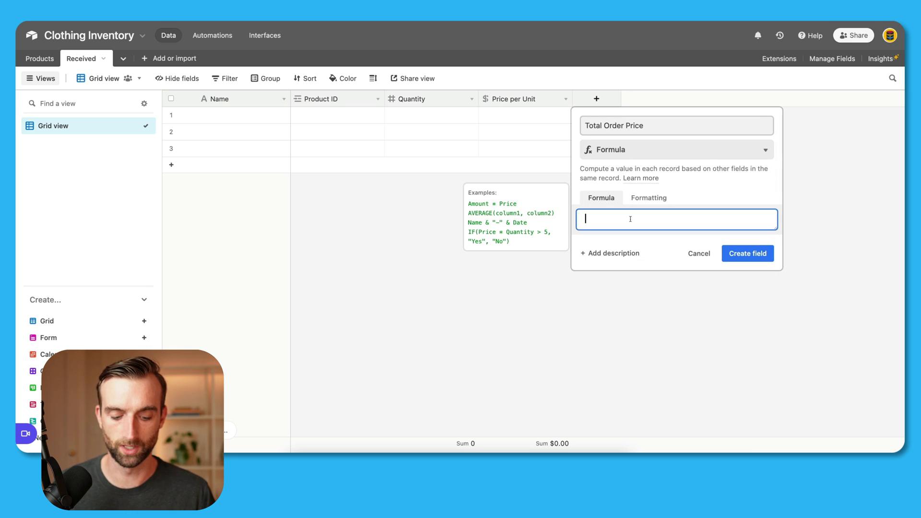
{"action": "type", "text": "qua"}
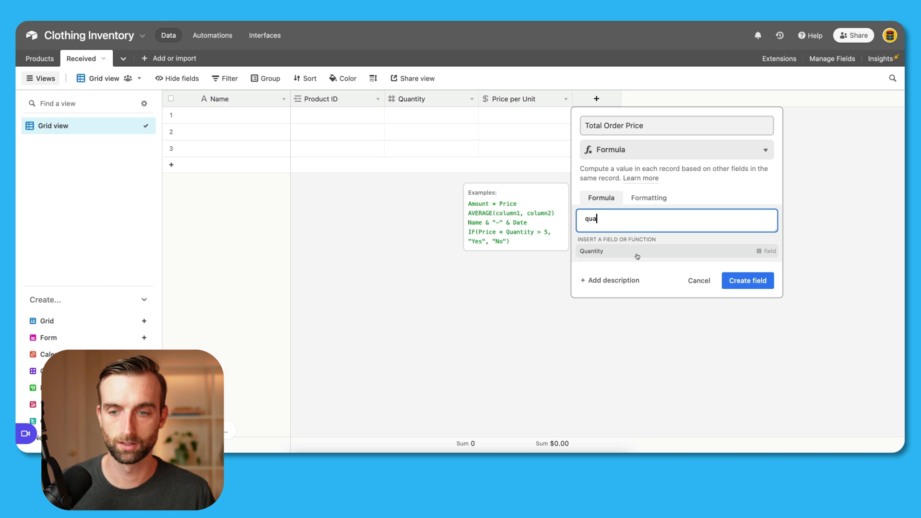
{"action": "left_click", "coordinate": [637, 253]}
{"action": "type", "text": "* "}
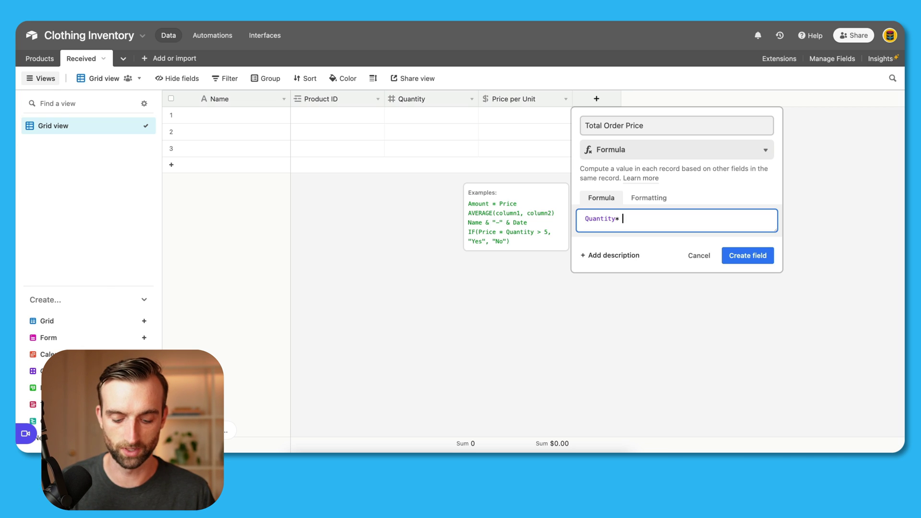
{"action": "type", "text": "pr"}
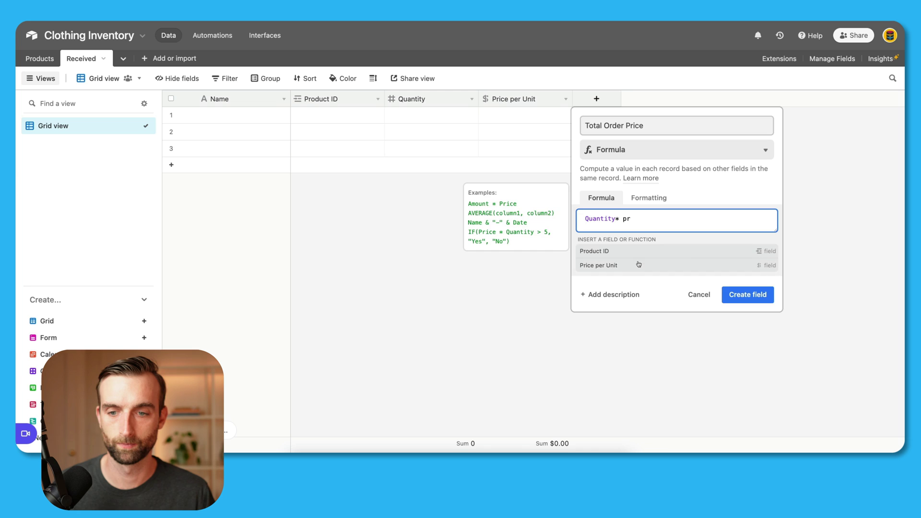
{"action": "left_click", "coordinate": [638, 264]}
{"action": "left_click", "coordinate": [747, 256]}
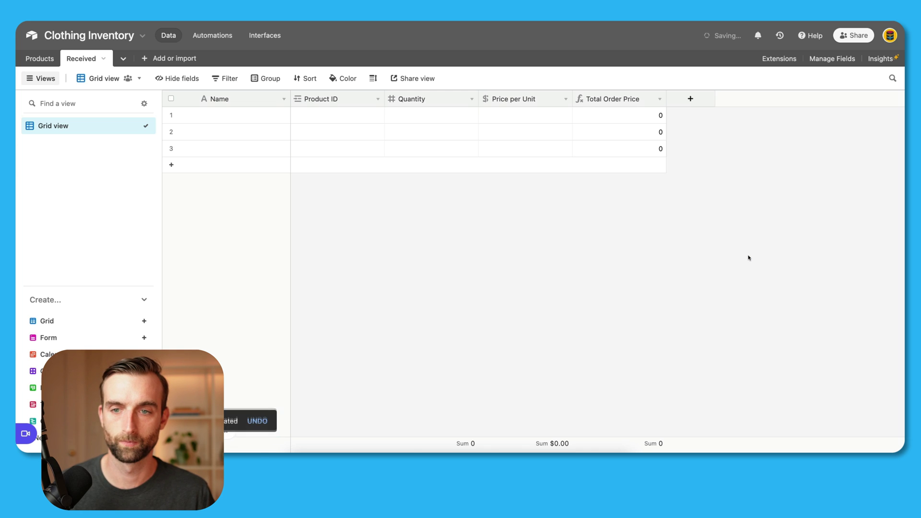
{"action": "double_click", "coordinate": [633, 102]}
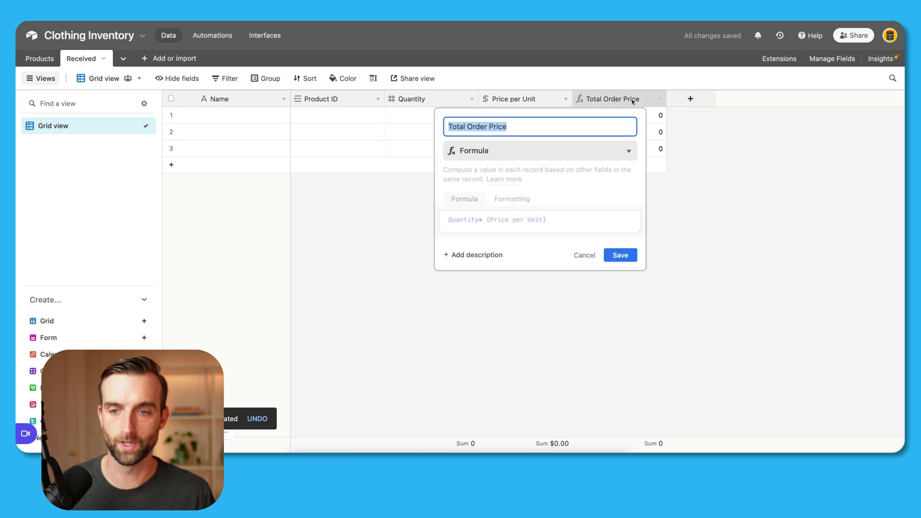
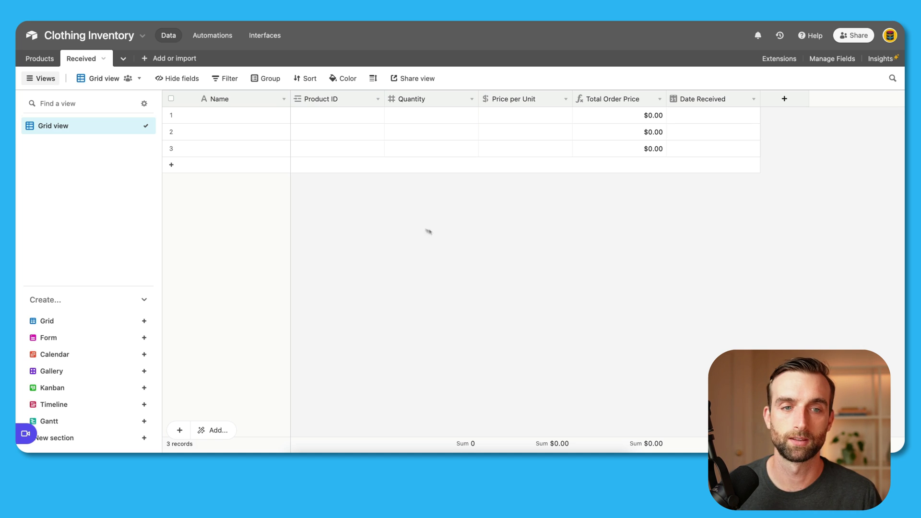
Step: Change the Name field's type to Formula
{"action": "double_click", "coordinate": [266, 101]}
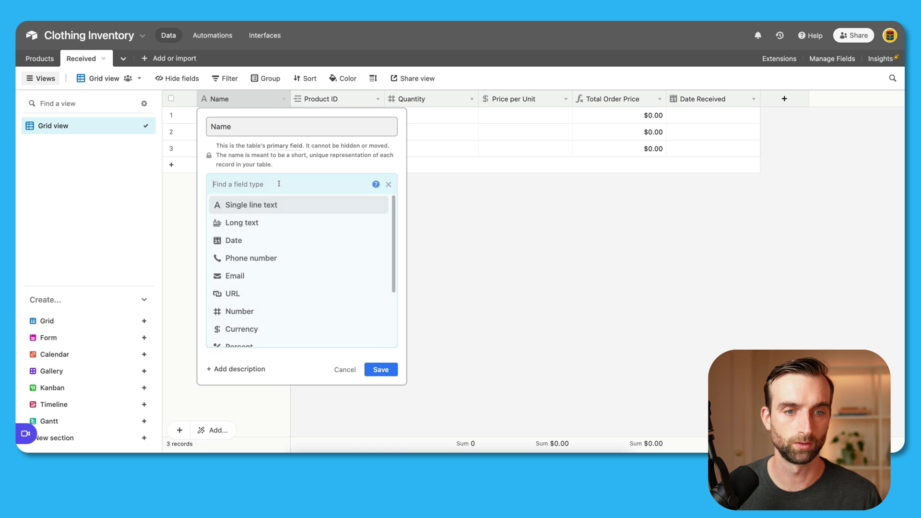
{"action": "left_click", "coordinate": [273, 185]}
{"action": "type", "text": "f"}
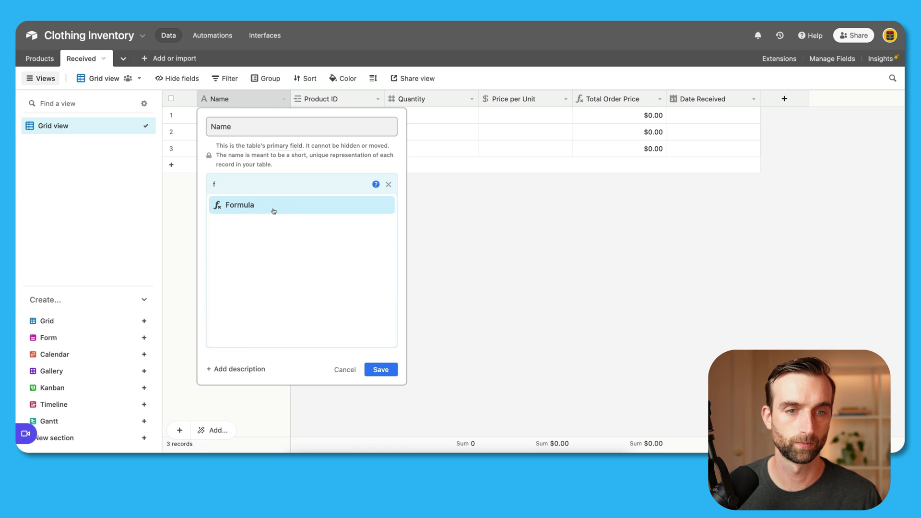
{"action": "left_click", "coordinate": [274, 205]}
Step: Save the formula Quantity & ' ' & {Product ID} & ' ' & DATETIME_FORMAT({Date Received},'MM/DD/YYYY')
{"action": "left_click", "coordinate": [281, 250]}
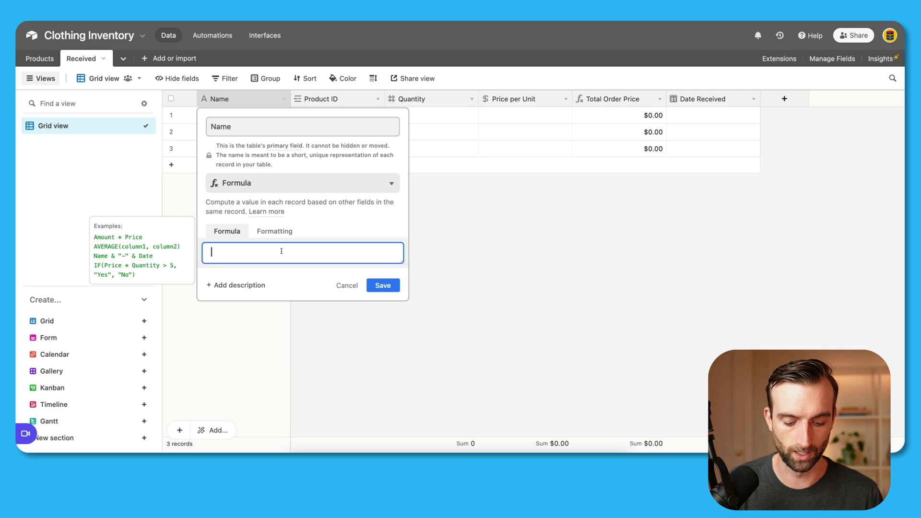
{"action": "type", "text": "quant"}
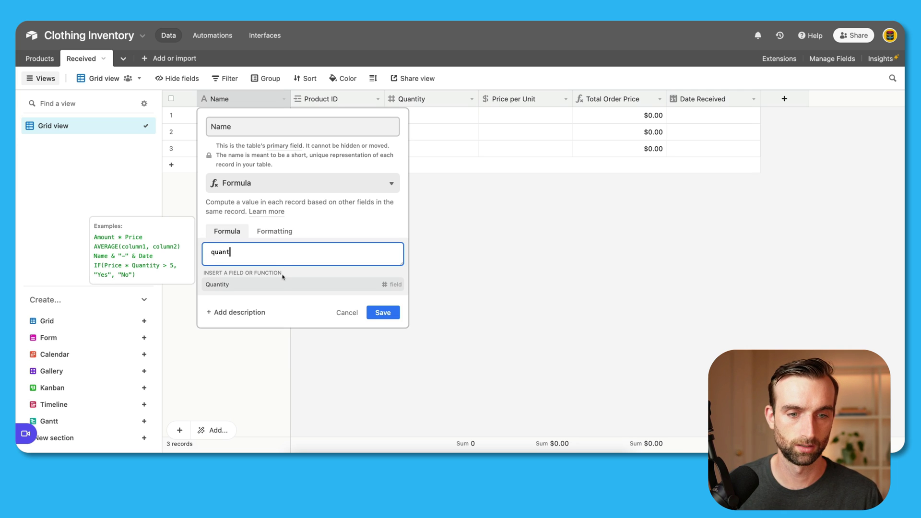
{"action": "left_click", "coordinate": [283, 283]}
{"action": "type", "text": "& "}
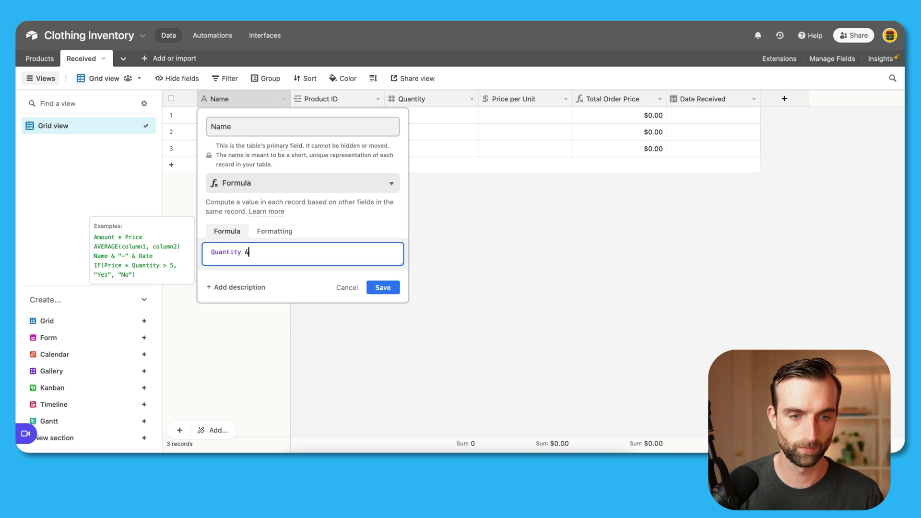
{"action": "type", "text": " ' ' "}
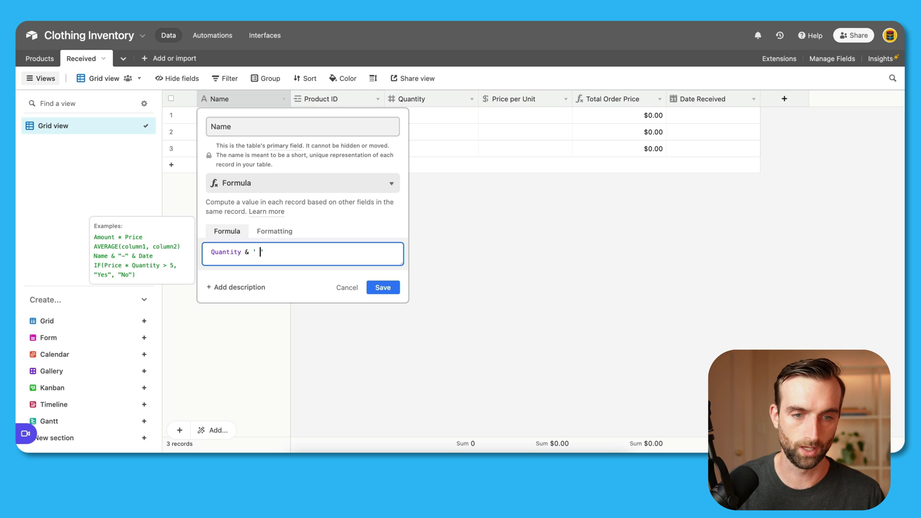
{"action": "type", "text": "' "}
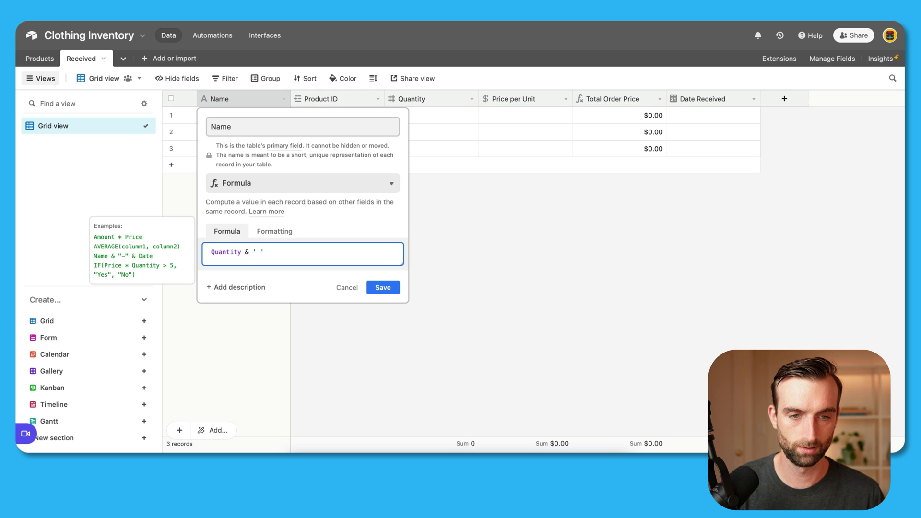
{"action": "type", "text": "& "}
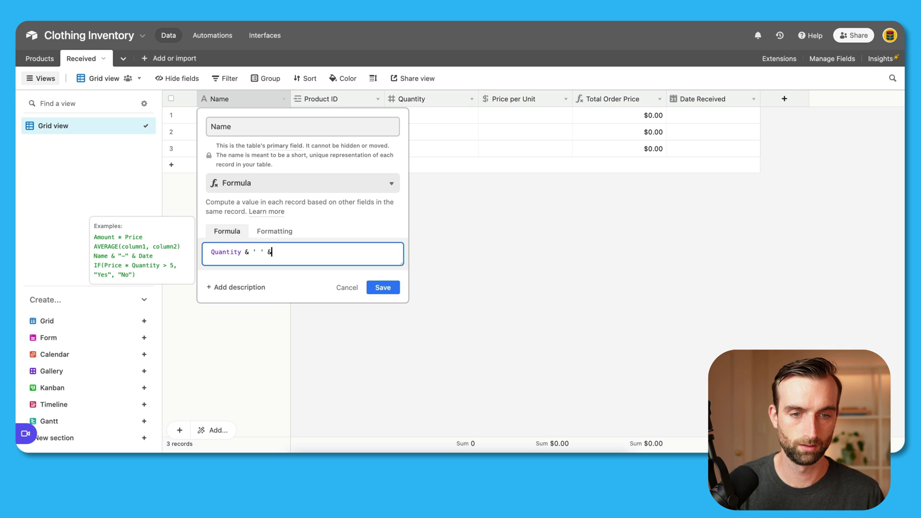
{"action": "type", "text": "pro"}
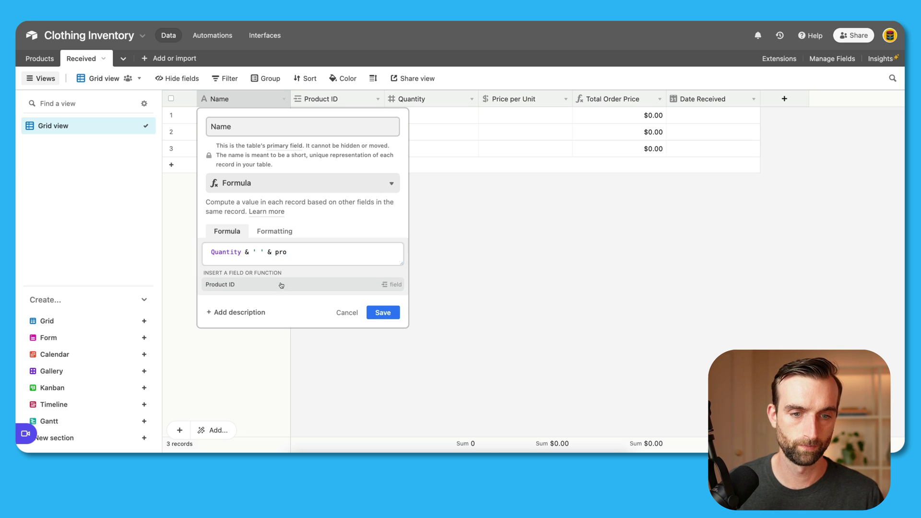
{"action": "left_click", "coordinate": [282, 286]}
{"action": "type", "text": "&"}
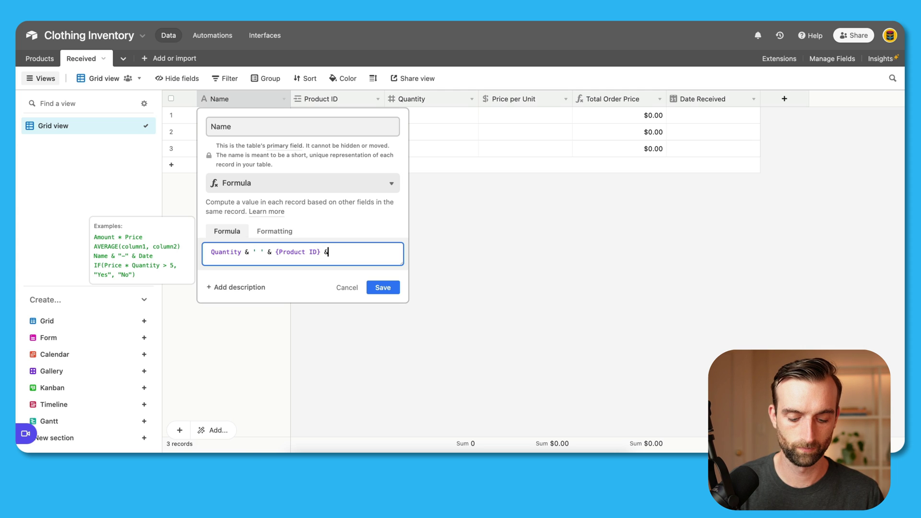
{"action": "type", "text": " ' "}
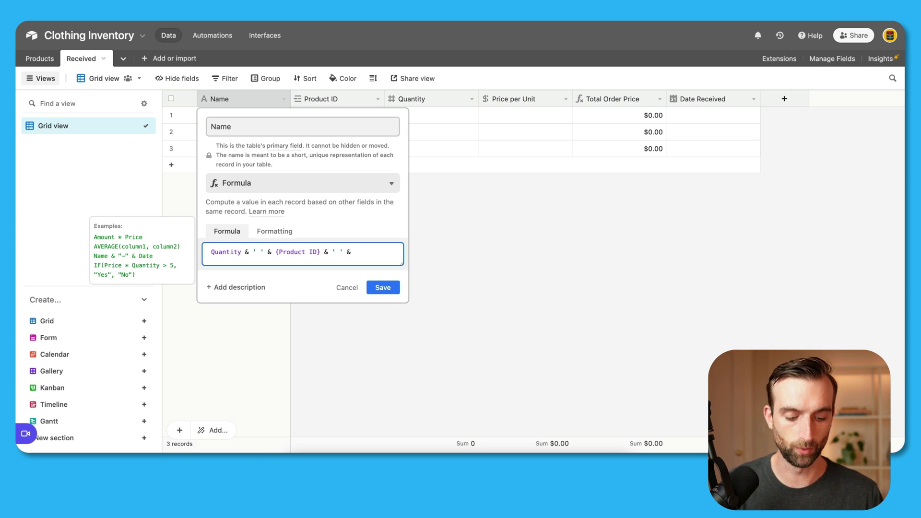
{"action": "type", "text": "' & datet"}
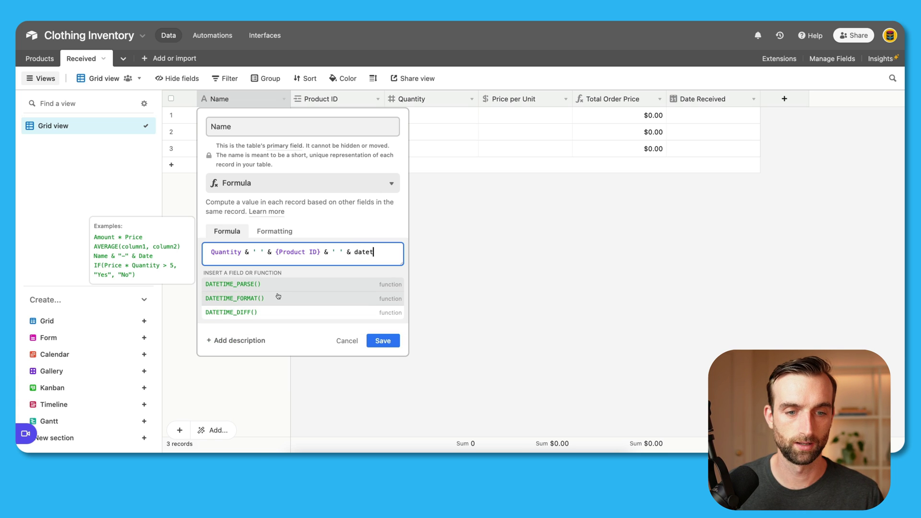
{"action": "left_click", "coordinate": [278, 296]}
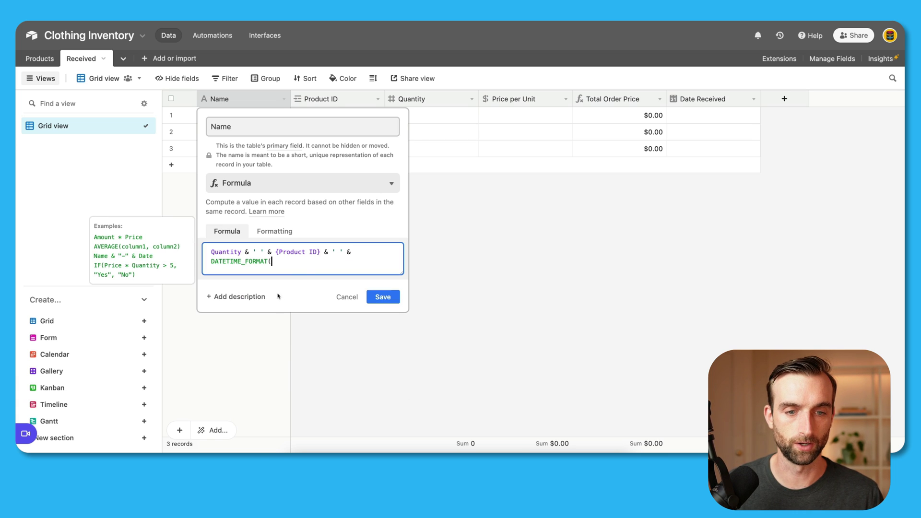
{"action": "type", "text": "dat"}
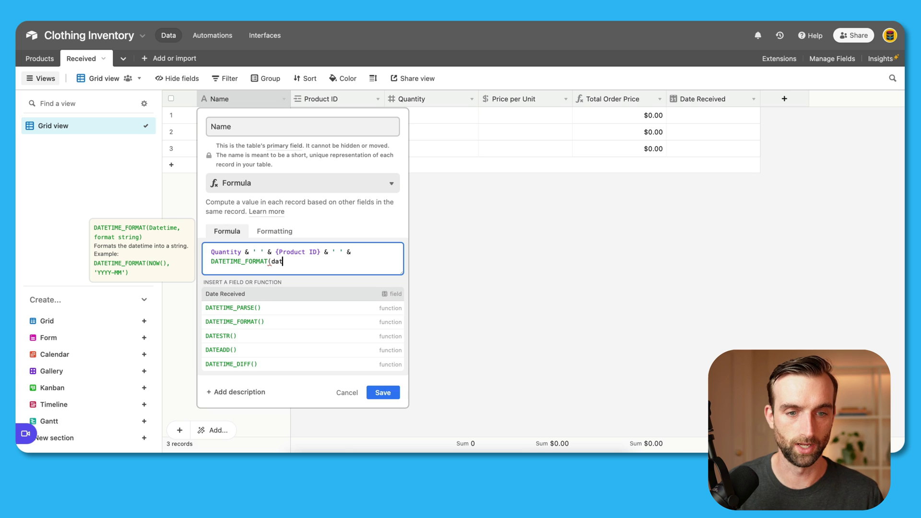
{"action": "left_click", "coordinate": [314, 291]}
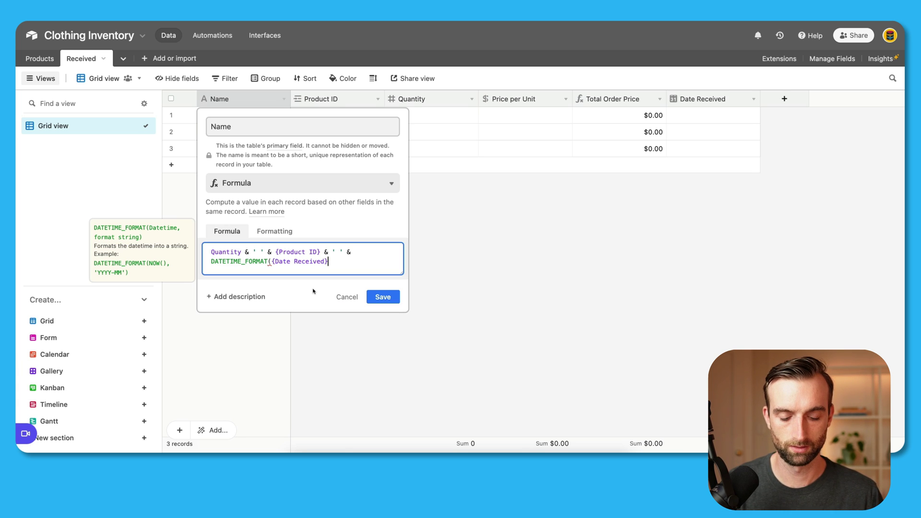
{"action": "type", "text": ","}
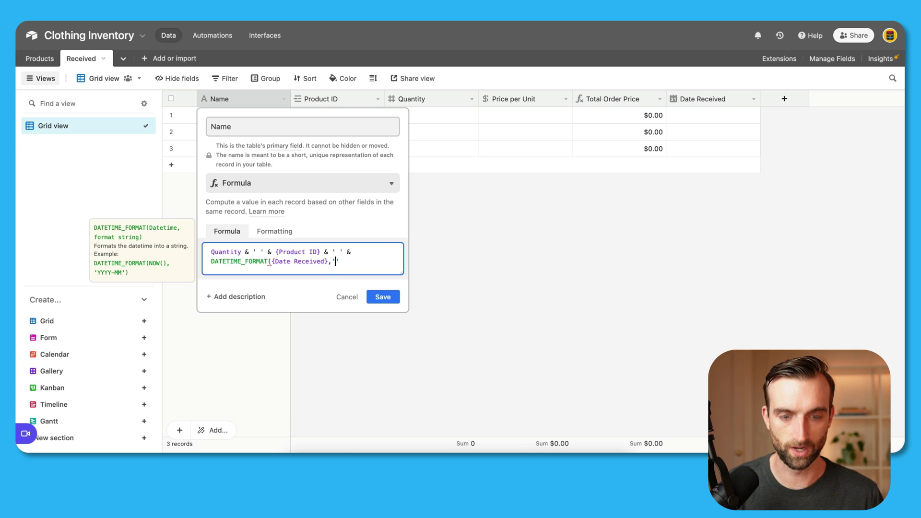
{"action": "type", "text": "'MM"}
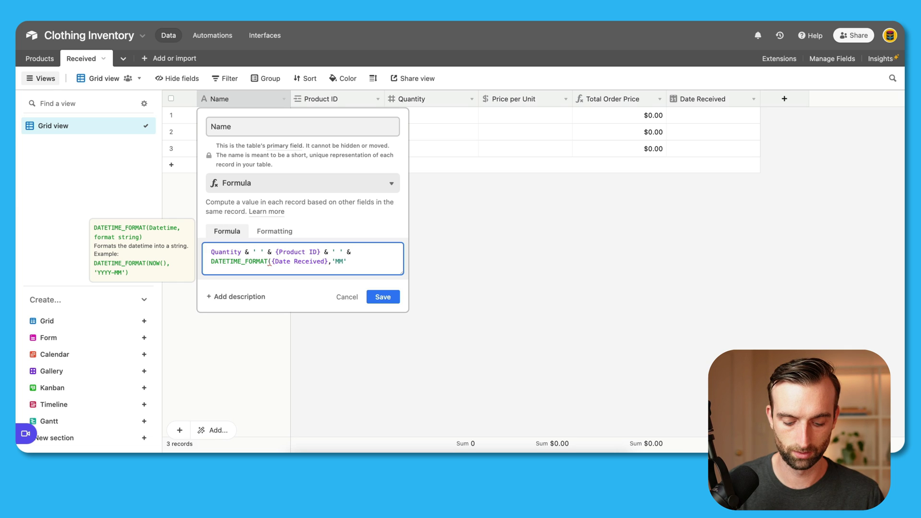
{"action": "type", "text": "/DD/YYY"}
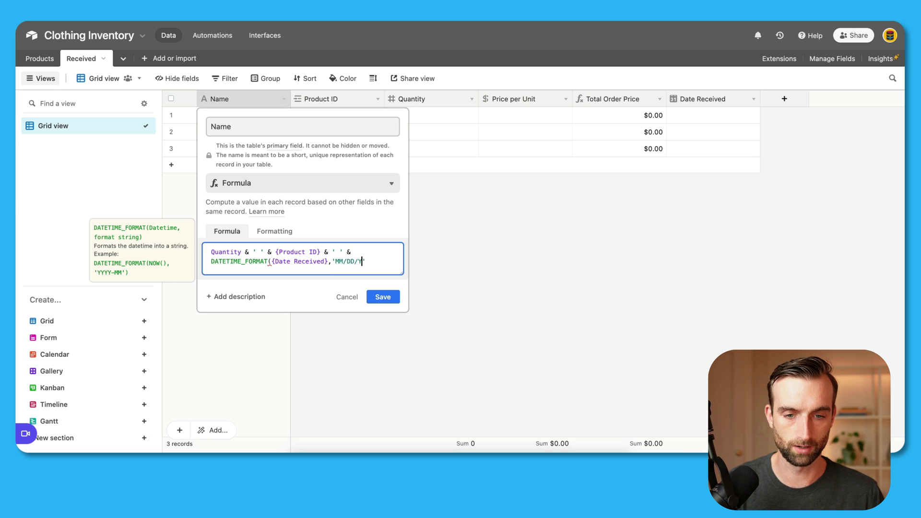
{"action": "type", "text": "Y"}
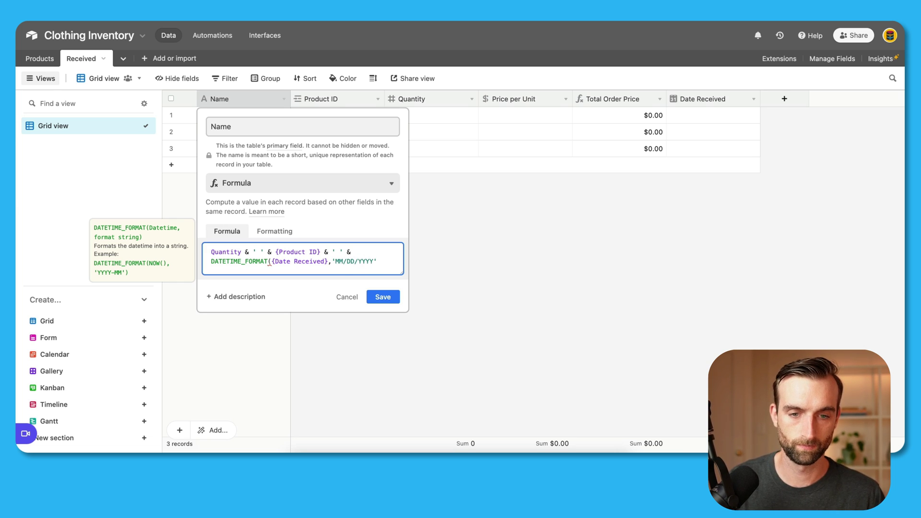
{"action": "type", "text": ")"}
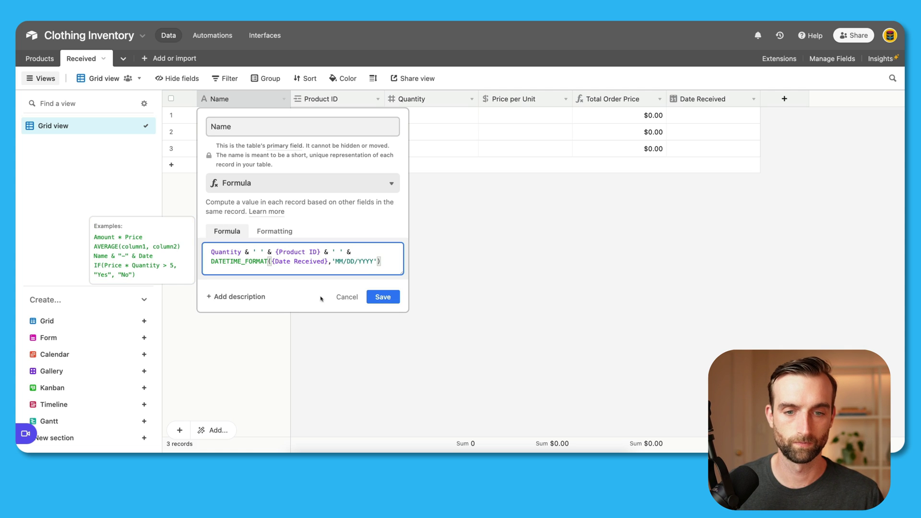
{"action": "left_click", "coordinate": [382, 297]}
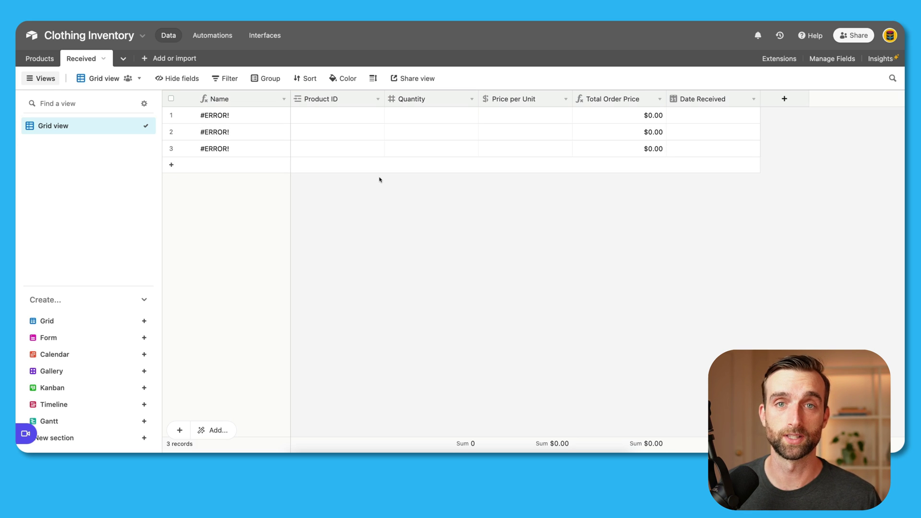
Step: Fill row 1 with product Yellow T-Shirts, quantity 100 and price per unit 7
{"action": "left_click", "coordinate": [315, 119]}
{"action": "left_click", "coordinate": [298, 115]}
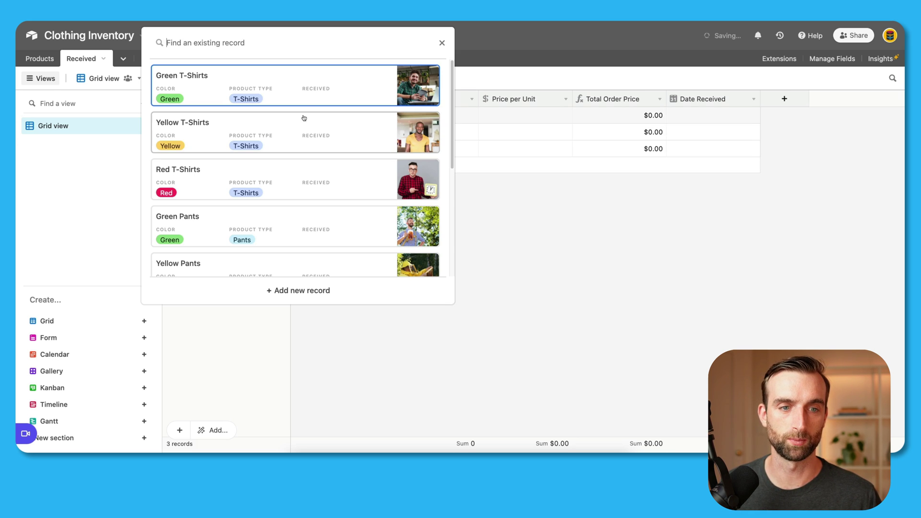
{"action": "left_click", "coordinate": [206, 132]}
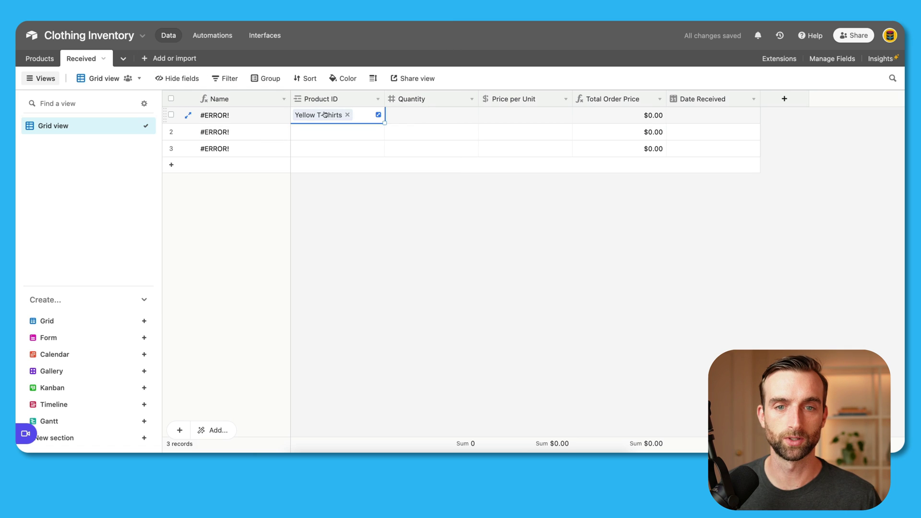
{"action": "left_click", "coordinate": [417, 122]}
{"action": "type", "text": "100"}
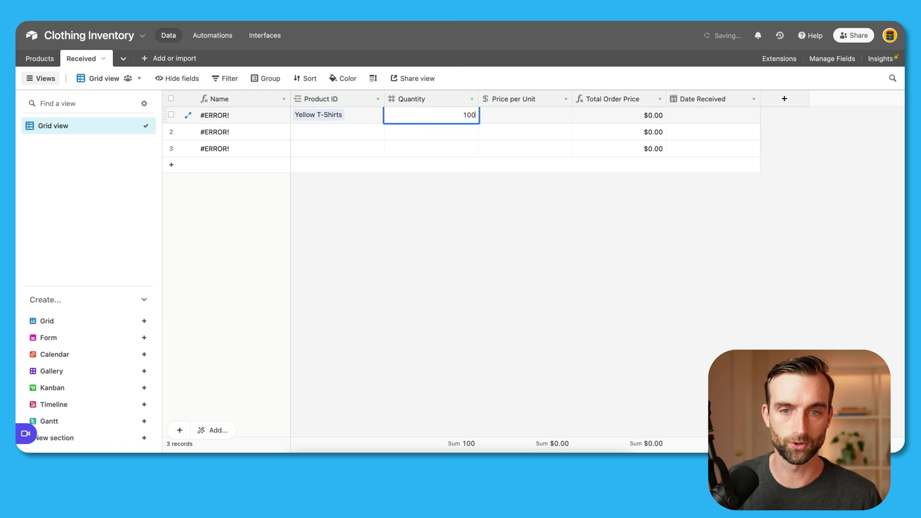
{"action": "left_click", "coordinate": [512, 115]}
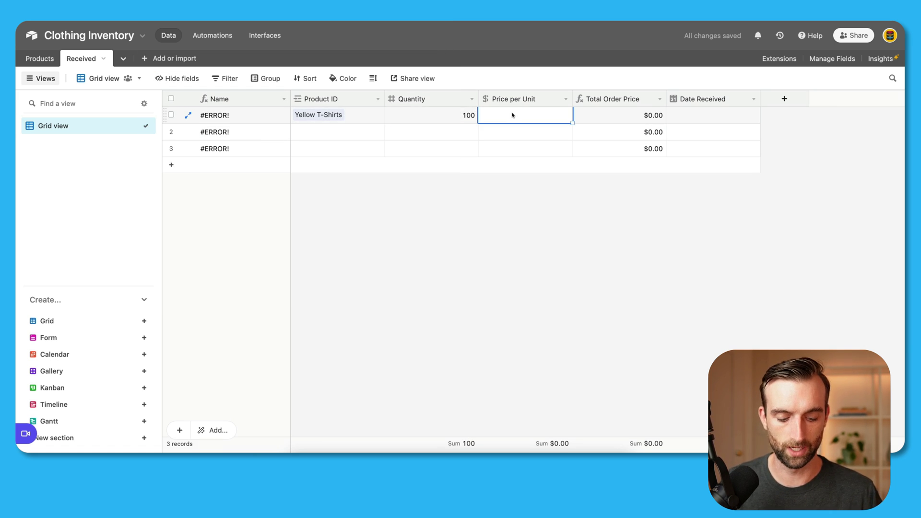
{"action": "type", "text": "7"}
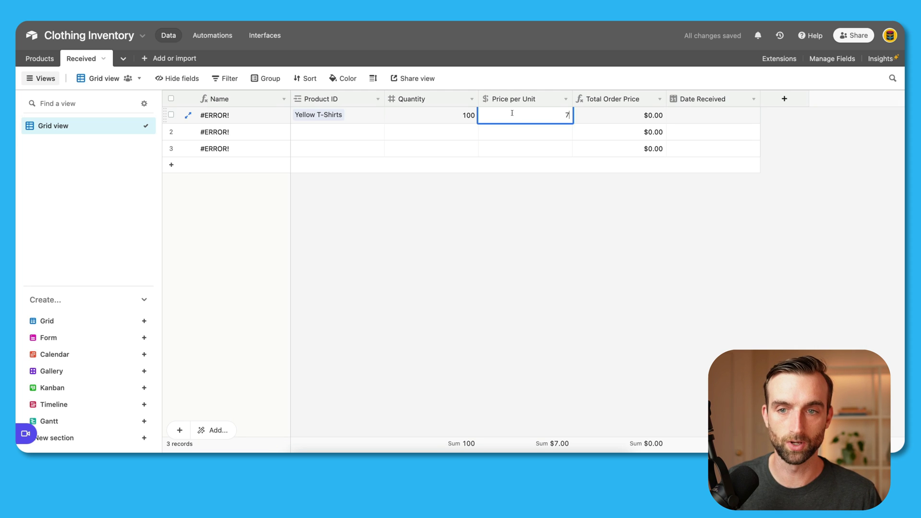
{"action": "key", "text": "Tab"}
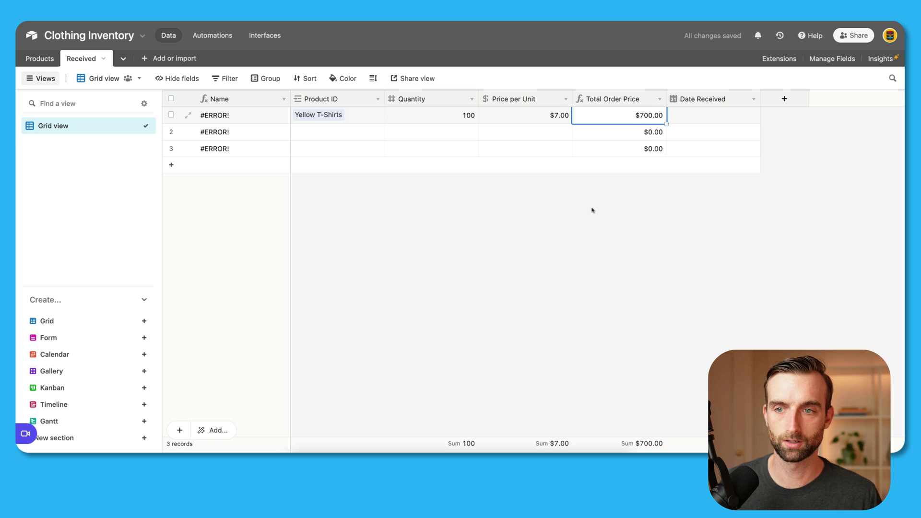
Step: Paste today's date 8/17/2022 into Date Received and widen the Name column
{"action": "left_click", "coordinate": [690, 118]}
{"action": "type", "text": "8/17/2022"}
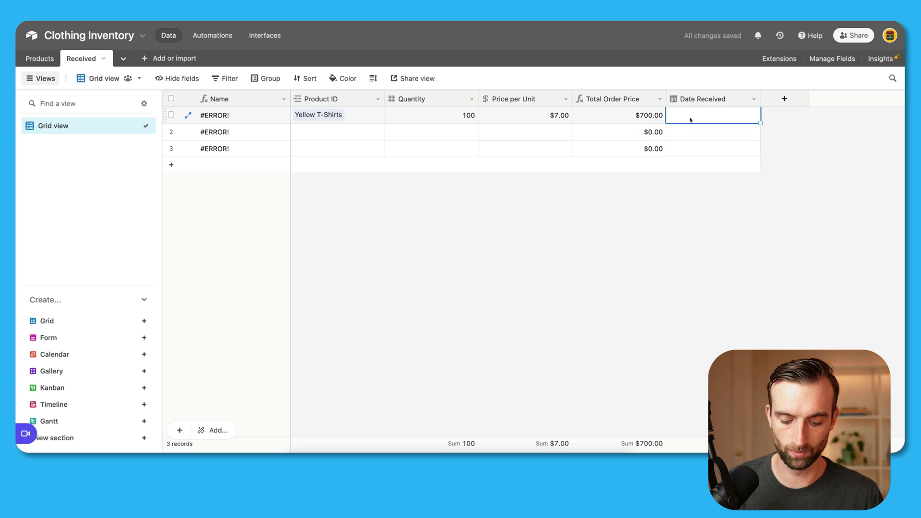
{"action": "left_click", "coordinate": [586, 201]}
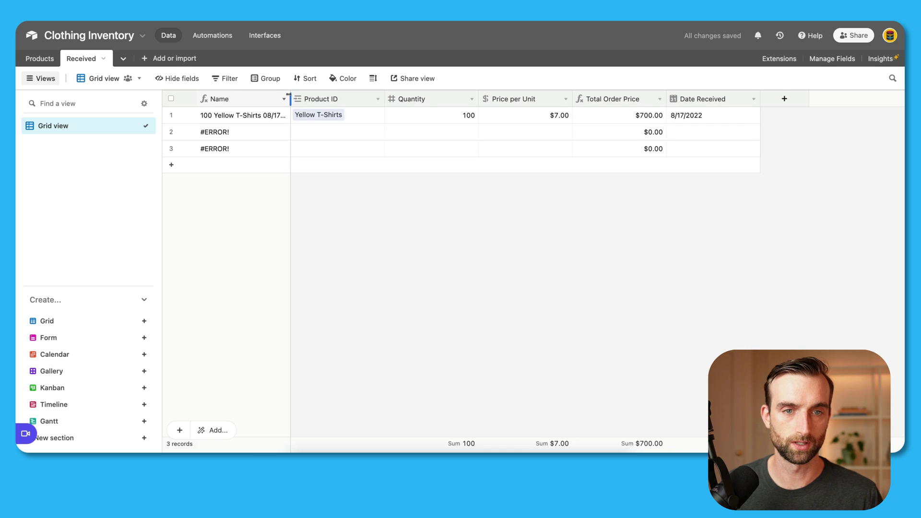
{"action": "left_click_drag", "start_coordinate": [290, 98], "coordinate": [318, 98]}
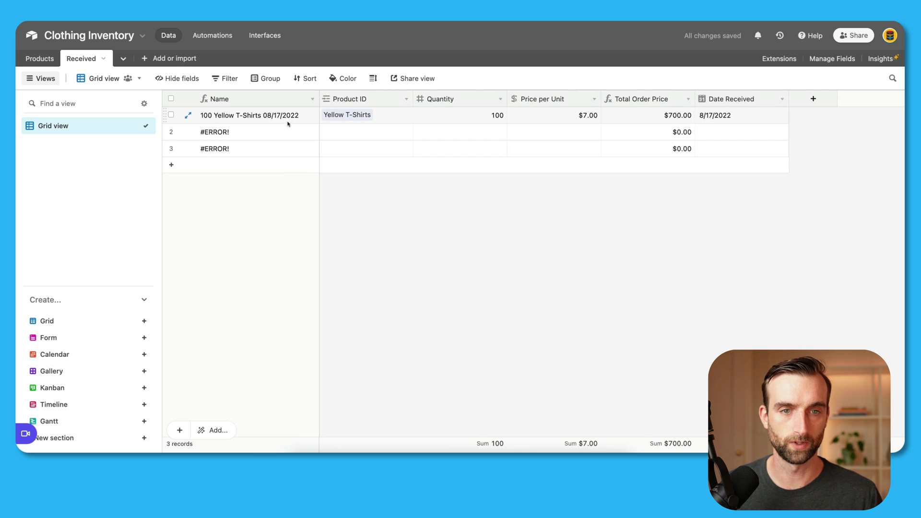
Step: Delete the two empty #ERROR! records
{"action": "right_click", "coordinate": [357, 135]}
{"action": "left_click", "coordinate": [393, 249]}
{"action": "right_click", "coordinate": [362, 133]}
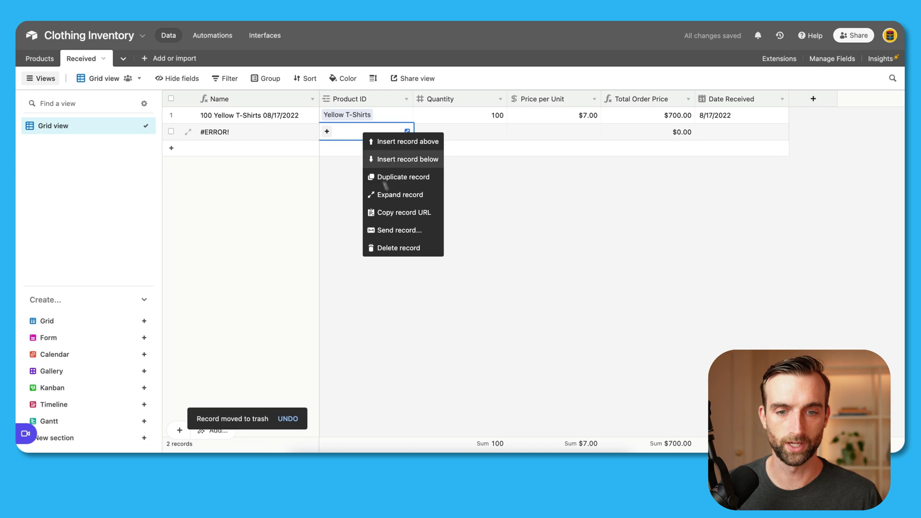
{"action": "left_click", "coordinate": [407, 248]}
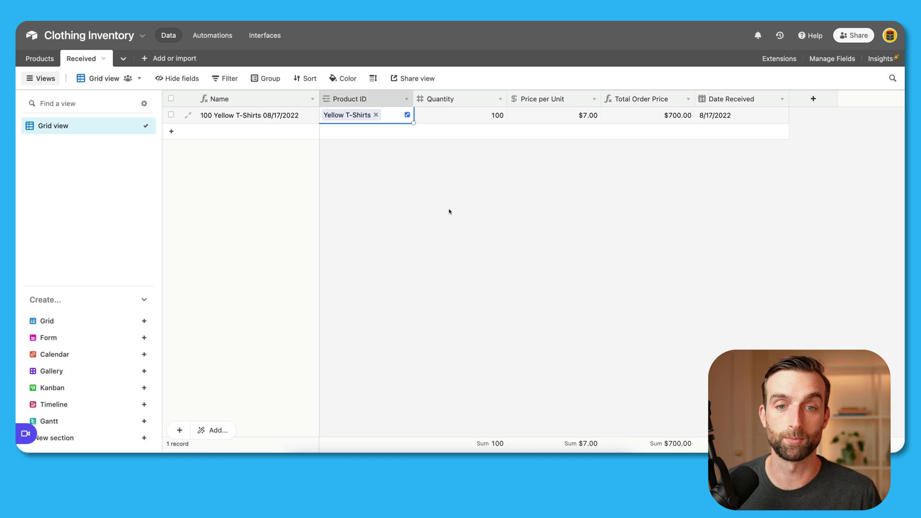
Step: Paste the copied inventory rows into a new record, expanding the table to 17 records
{"action": "left_click", "coordinate": [336, 137]}
{"action": "key", "text": "super+v"}
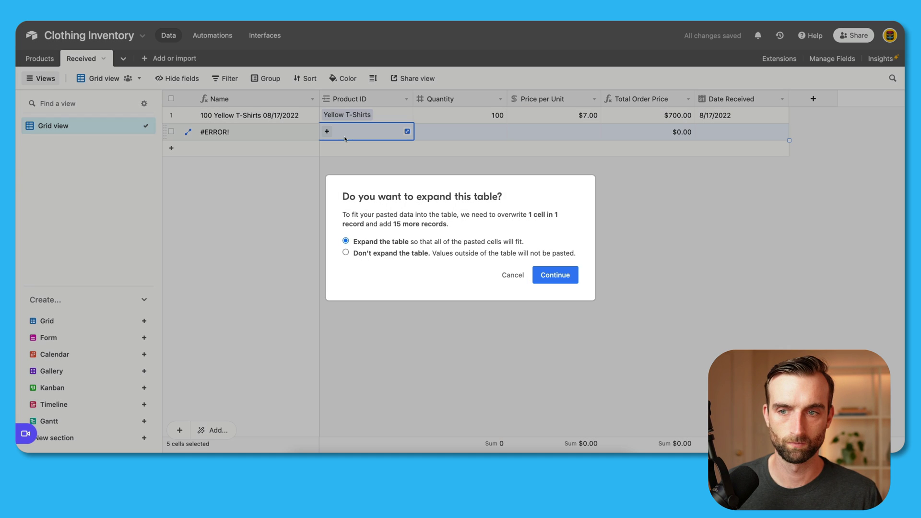
{"action": "left_click", "coordinate": [555, 275]}
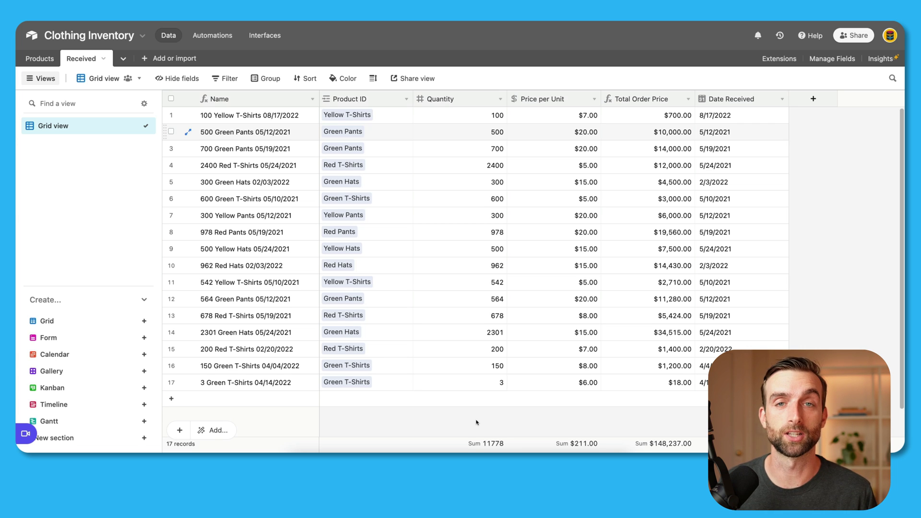
Step: Create a form view named Receiving, then return to the grid view
{"action": "left_click", "coordinate": [104, 340]}
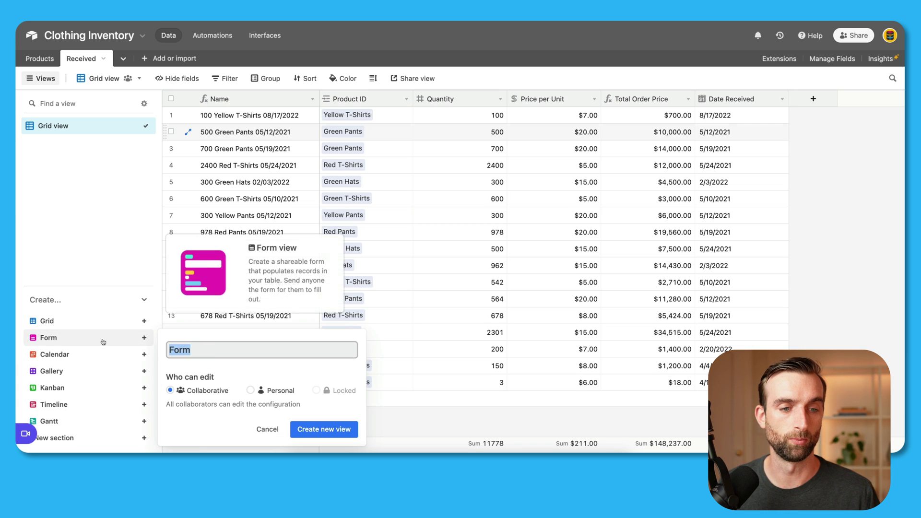
{"action": "type", "text": "Re"}
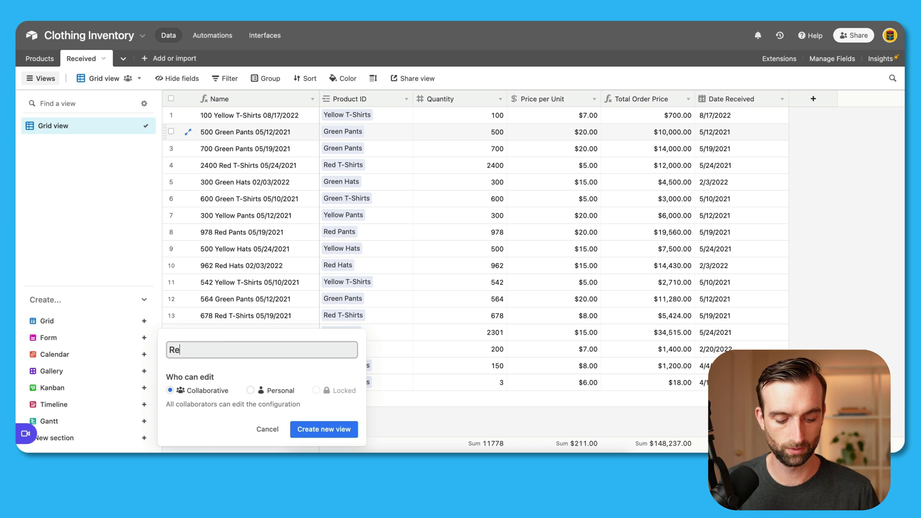
{"action": "type", "text": "ceiving"}
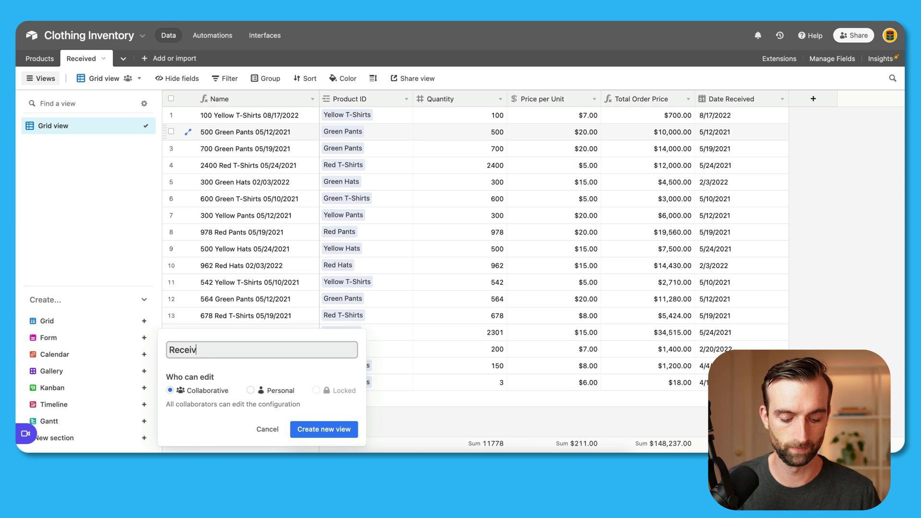
{"action": "left_click", "coordinate": [347, 434]}
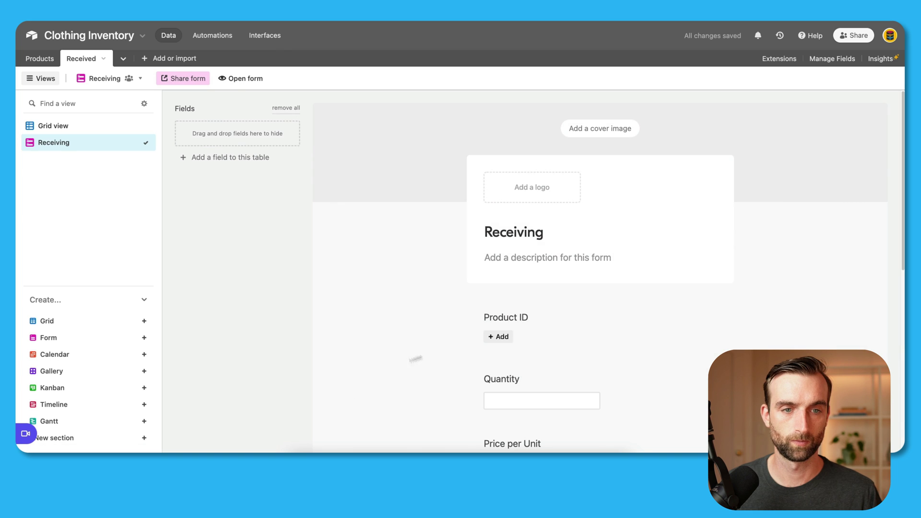
{"action": "scroll", "coordinate": [425, 358], "scroll_direction": "down", "scroll_amount": 5}
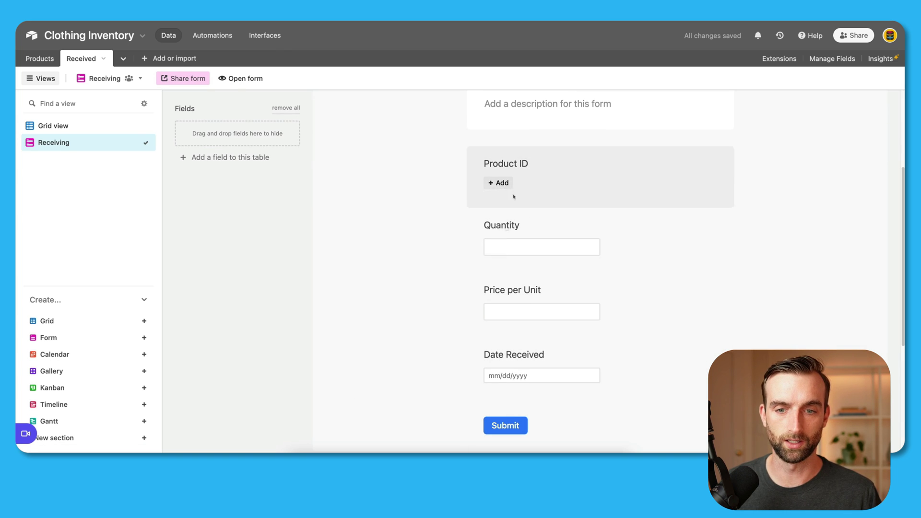
{"action": "scroll", "coordinate": [442, 273], "scroll_direction": "up", "scroll_amount": 1}
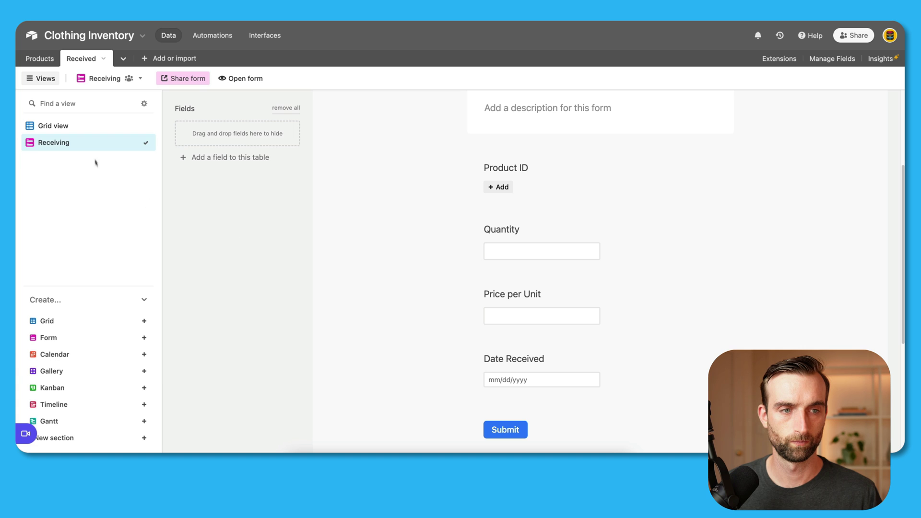
{"action": "left_click", "coordinate": [77, 127]}
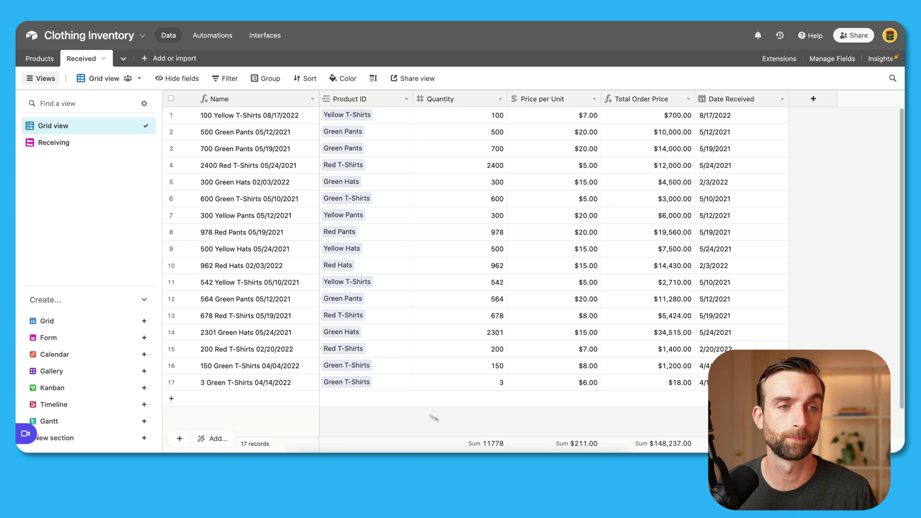
Step: Duplicate the Received table without its records
{"action": "left_click", "coordinate": [103, 58]}
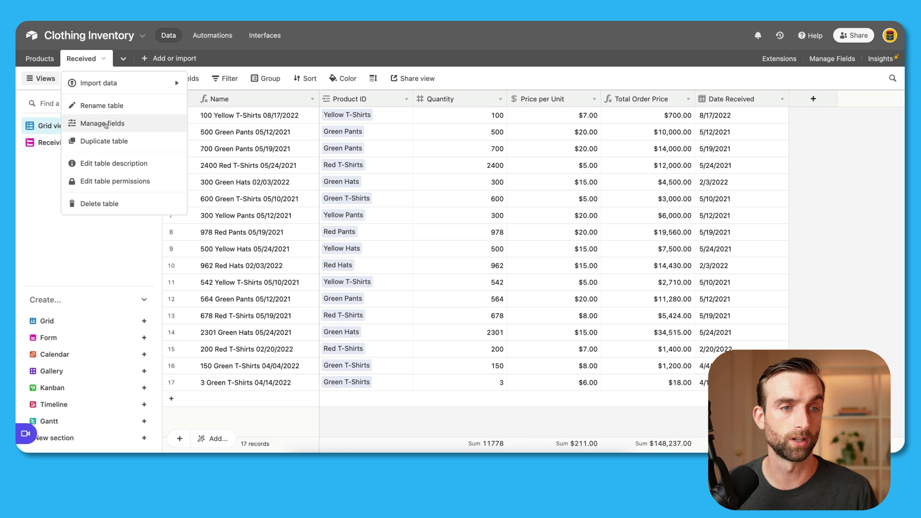
{"action": "left_click", "coordinate": [130, 142]}
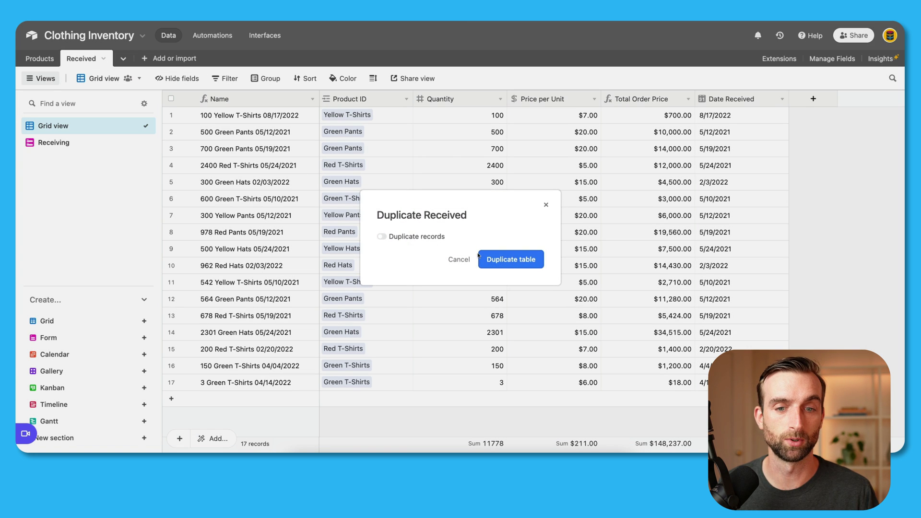
{"action": "left_click", "coordinate": [516, 265]}
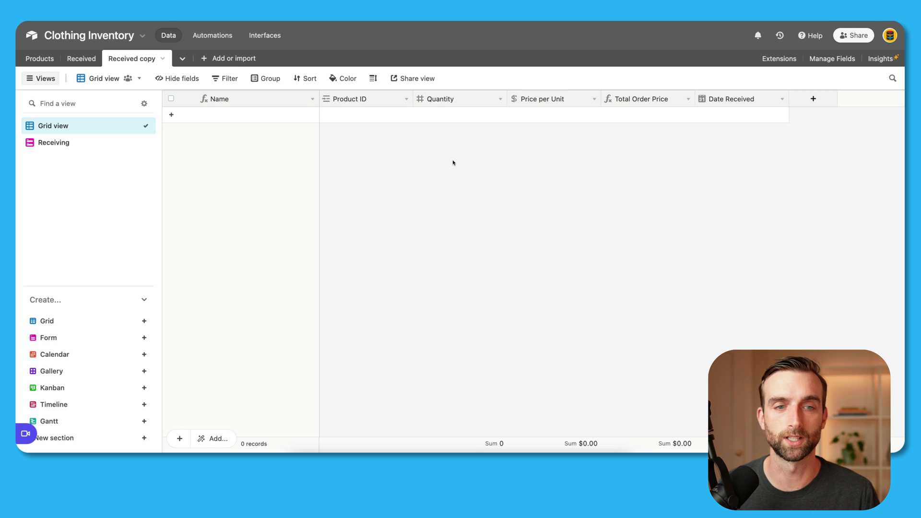
{"action": "double_click", "coordinate": [144, 59]}
Step: Name the copied table Sold and rename its Date Received field to Date Sold
{"action": "type", "text": "Sold"}
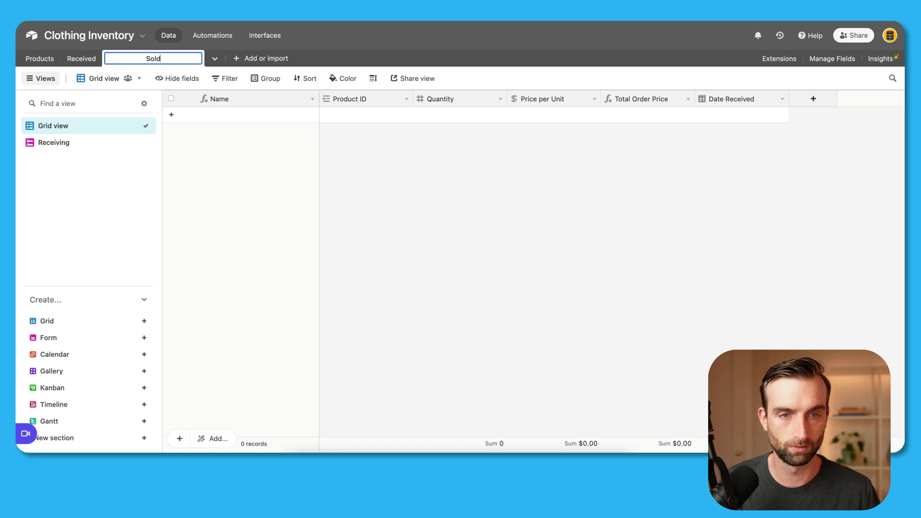
{"action": "key", "text": "Return"}
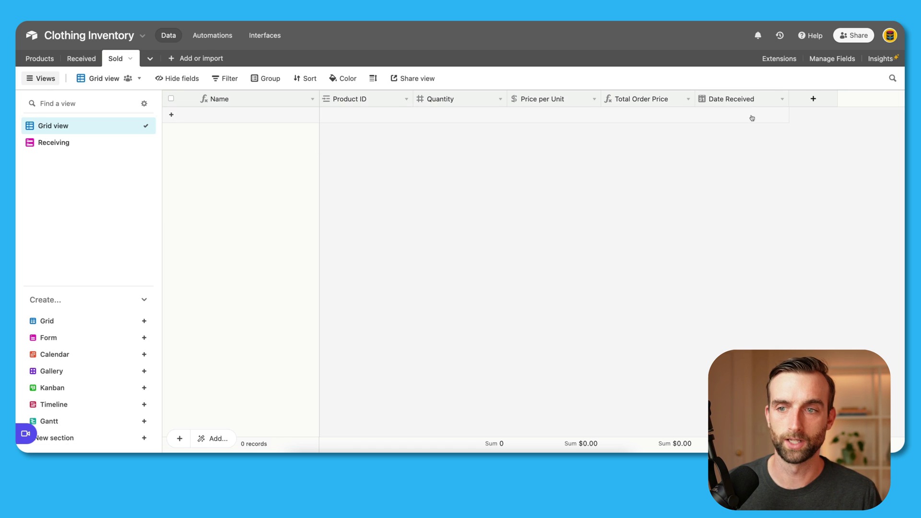
{"action": "double_click", "coordinate": [748, 102]}
{"action": "left_click", "coordinate": [532, 125]}
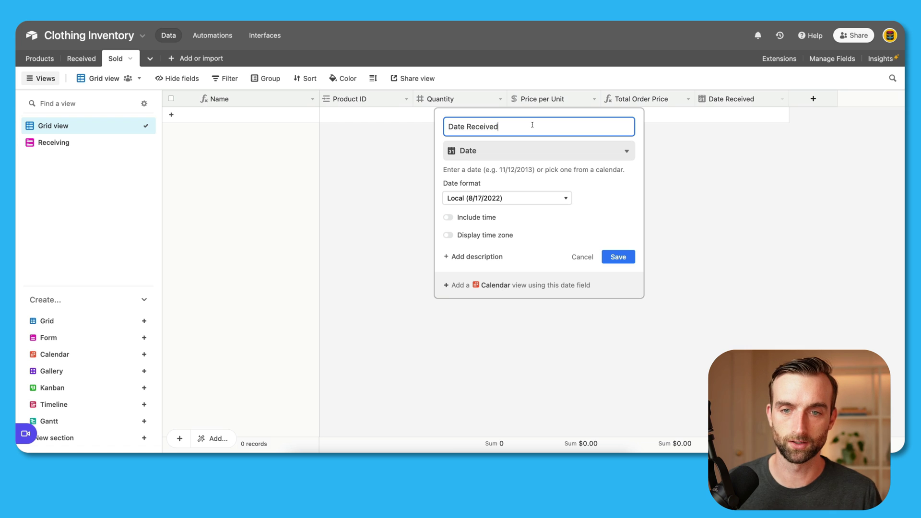
{"action": "key", "text": "BackSpace"}
{"action": "key", "text": "BackSpace"}
{"action": "key", "text": "BackSpace"}
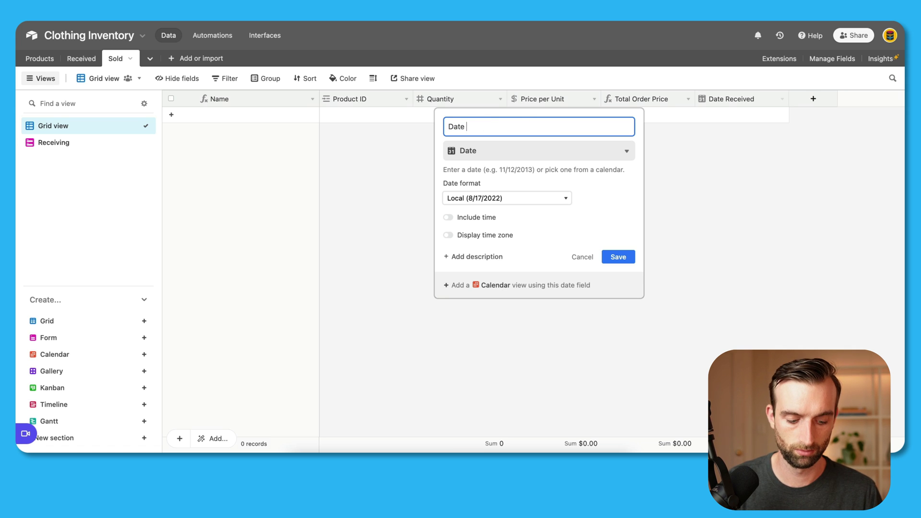
{"action": "type", "text": "Sold"}
{"action": "key", "text": "Return"}
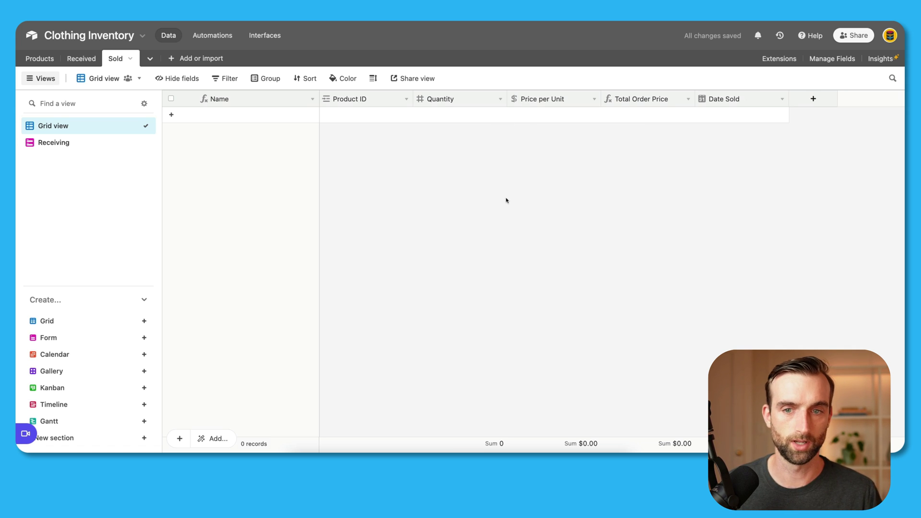
Step: Rename the copied Receiving form view to Sold and go back to the grid view
{"action": "left_click", "coordinate": [64, 142]}
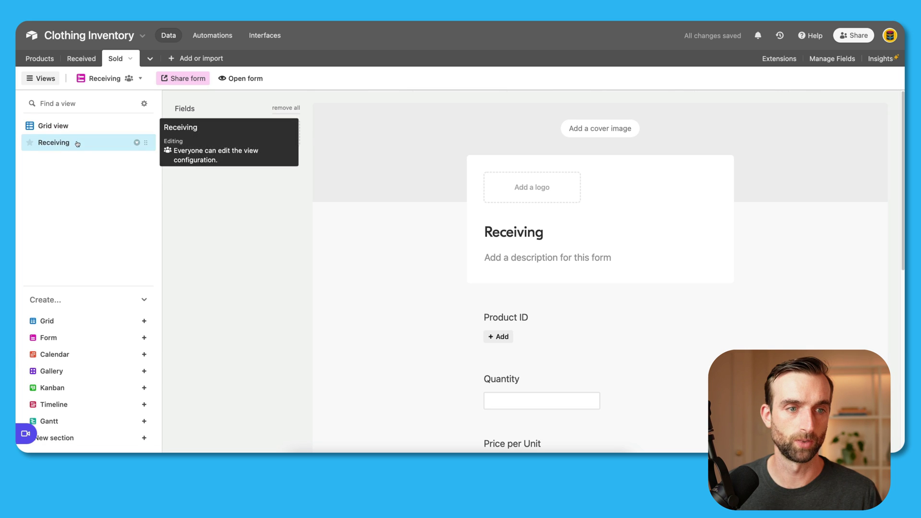
{"action": "double_click", "coordinate": [64, 143]}
{"action": "type", "text": "Sold"}
{"action": "key", "text": "Return"}
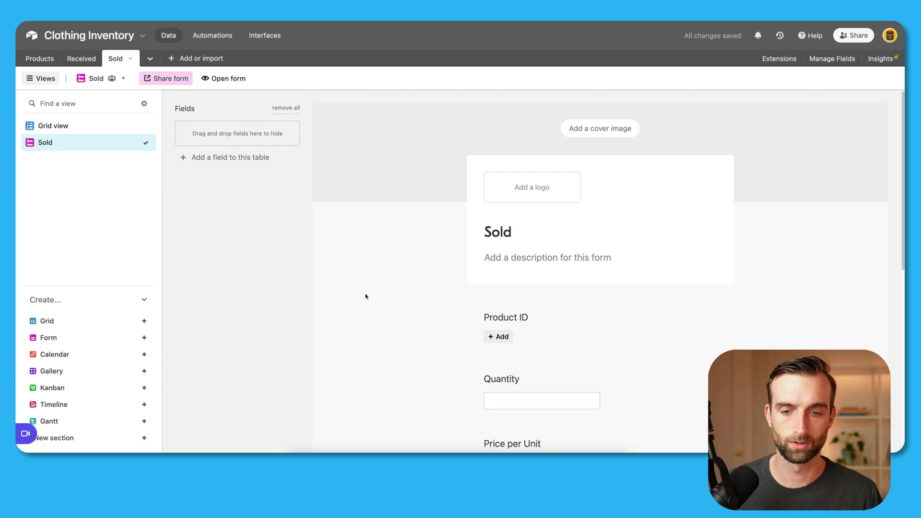
{"action": "scroll", "coordinate": [366, 297], "scroll_direction": "down", "scroll_amount": 3}
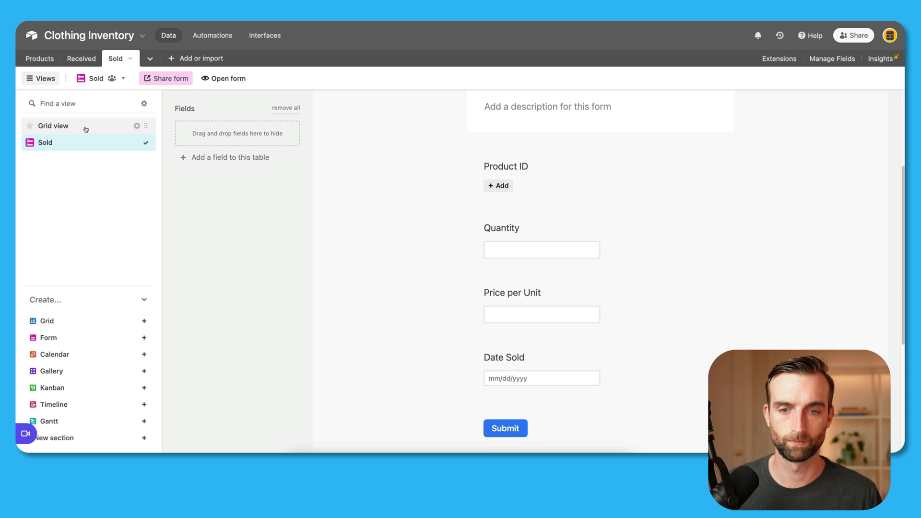
{"action": "left_click", "coordinate": [86, 127]}
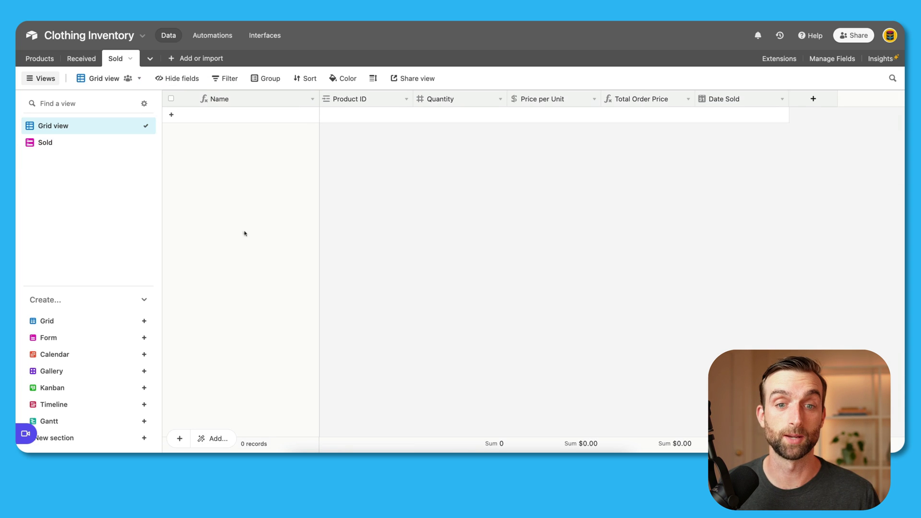
Step: Paste the sales rows into Sold, expanding it to 22 records, then view the Products table
{"action": "key", "text": "super+v"}
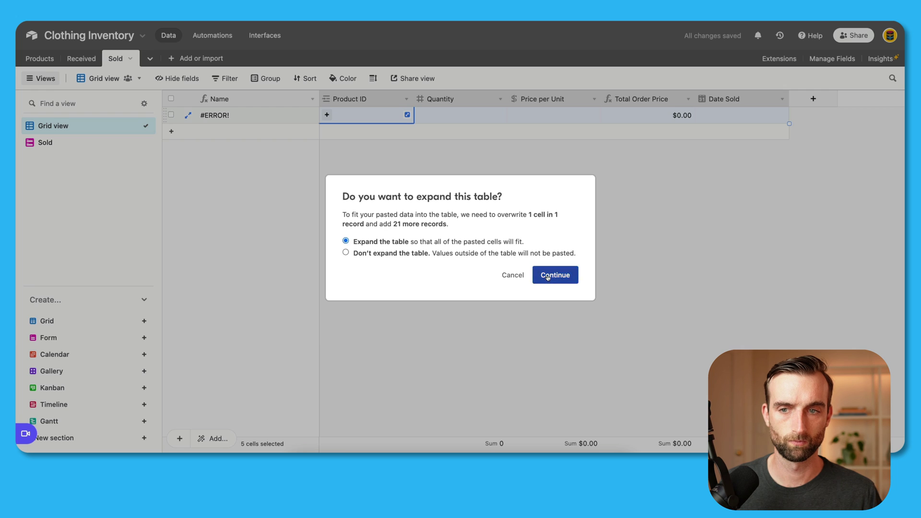
{"action": "left_click", "coordinate": [544, 275]}
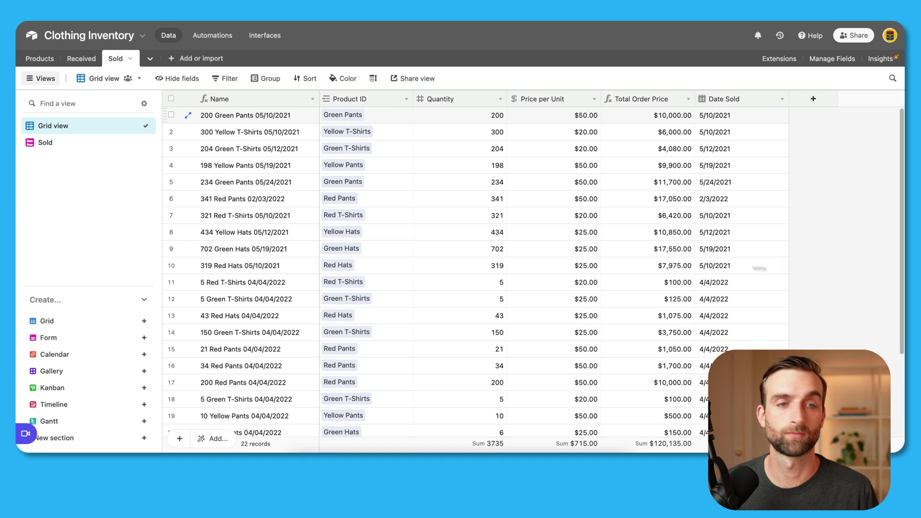
{"action": "left_click", "coordinate": [40, 58]}
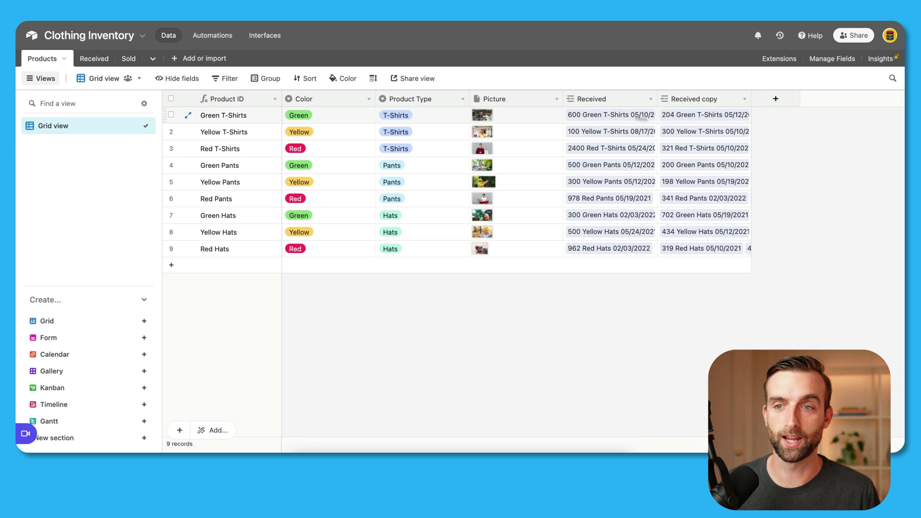
Step: Rename the Products link fields Received copy and Received to Sold Records and Received Records
{"action": "double_click", "coordinate": [706, 102]}
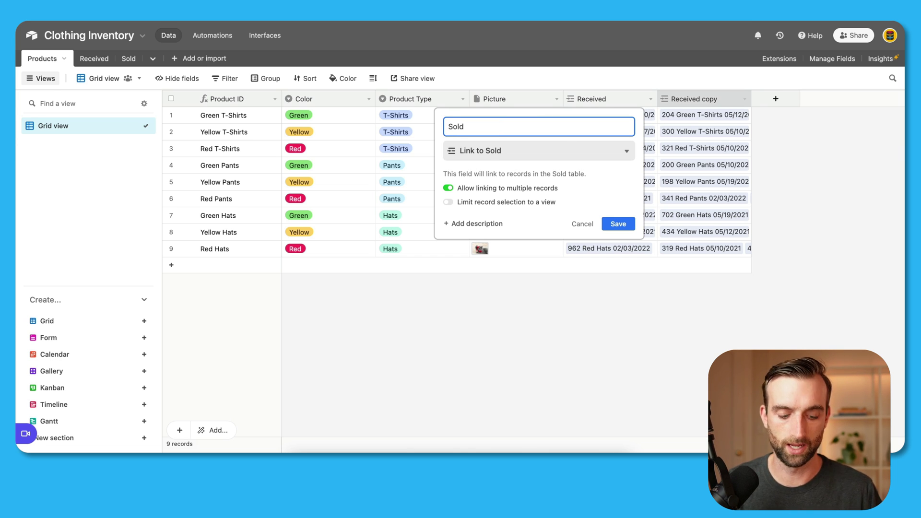
{"action": "type", "text": "Record"}
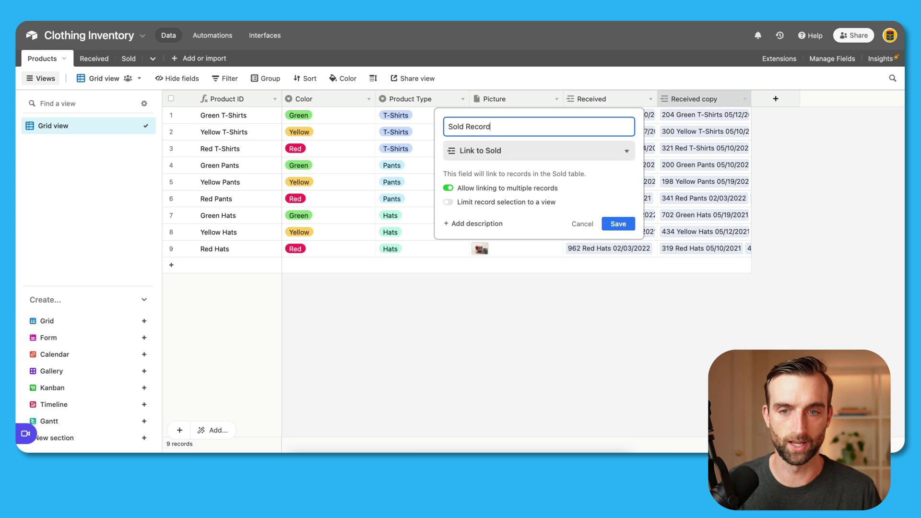
{"action": "type", "text": "s"}
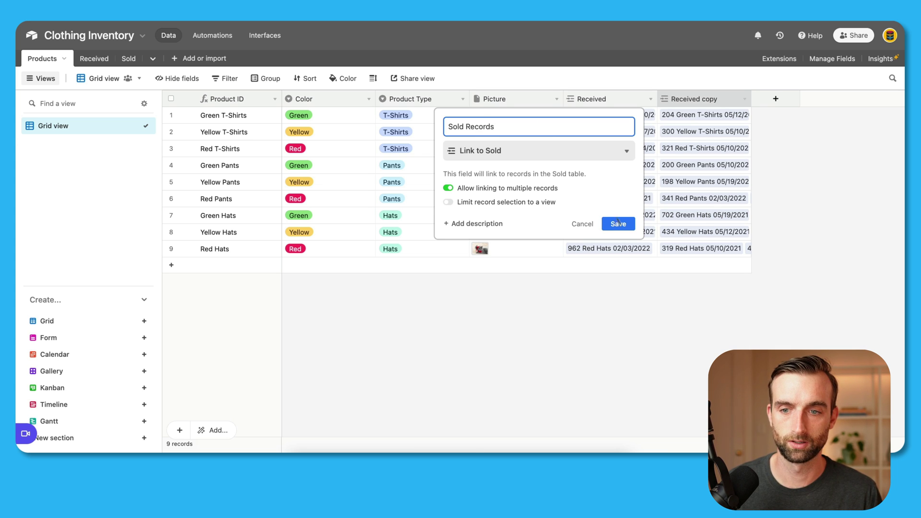
{"action": "left_click", "coordinate": [619, 224]}
{"action": "double_click", "coordinate": [627, 99]}
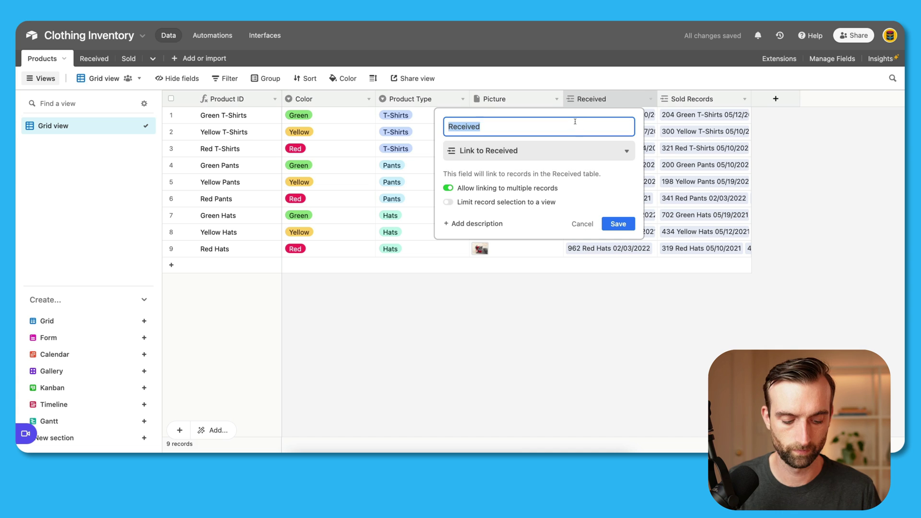
{"action": "type", "text": "Records"}
{"action": "key", "text": "Return"}
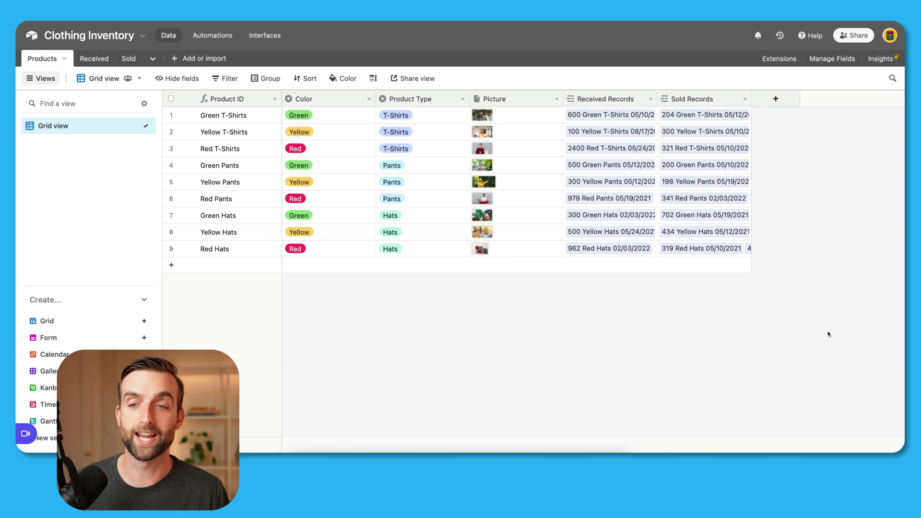
Step: Add a new rollup field named Received Quantity
{"action": "left_click", "coordinate": [777, 99]}
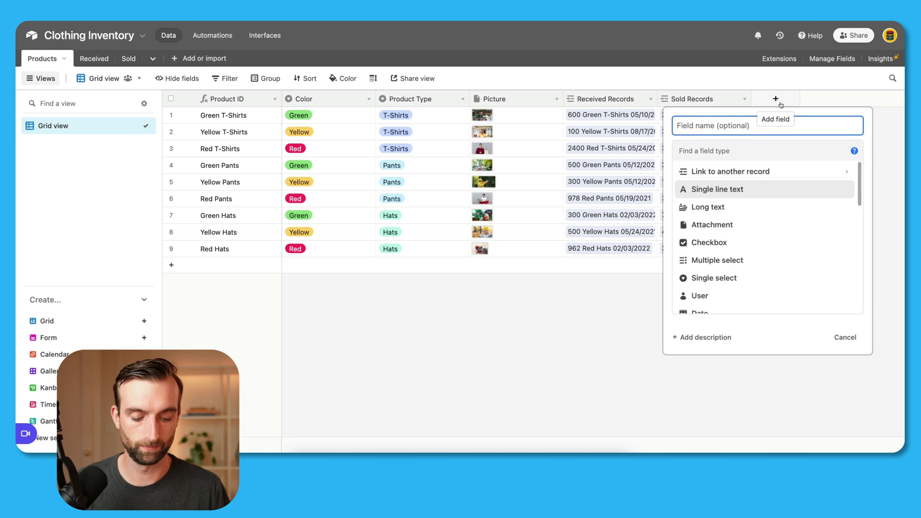
{"action": "type", "text": "Received"}
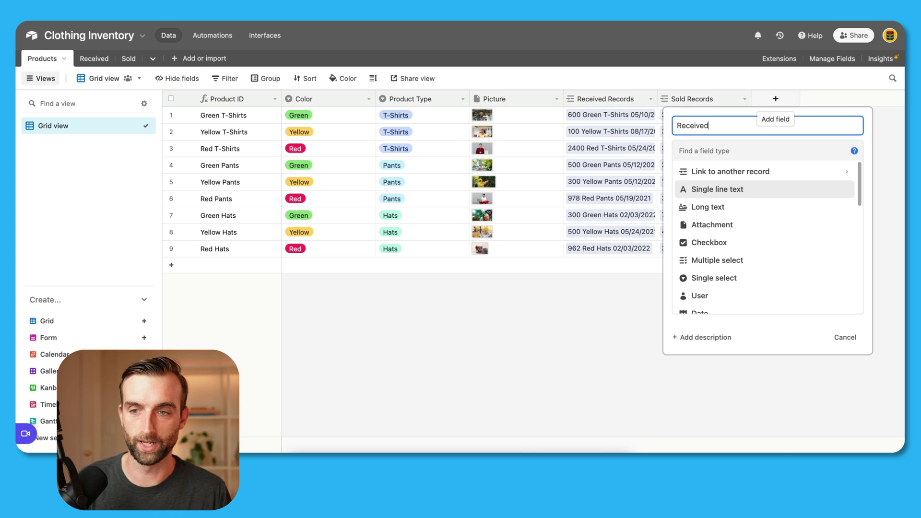
{"action": "type", "text": " Q"}
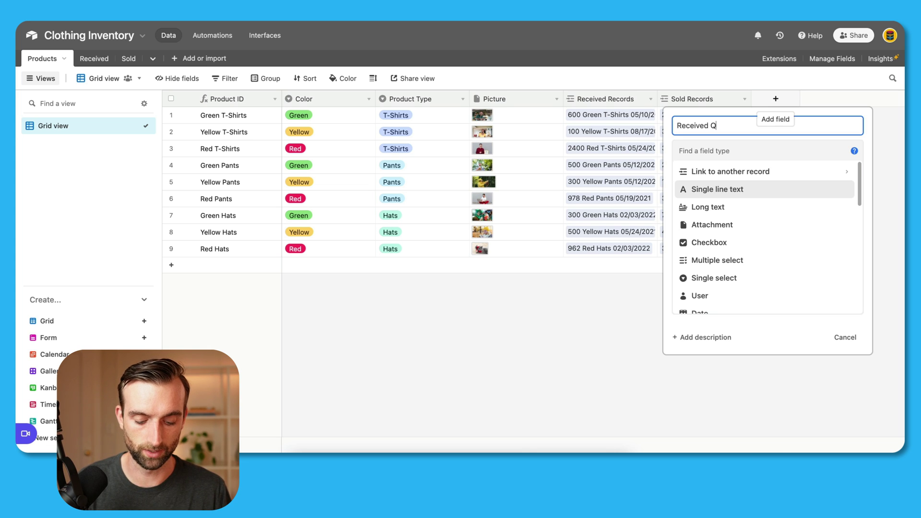
{"action": "type", "text": "uantity"}
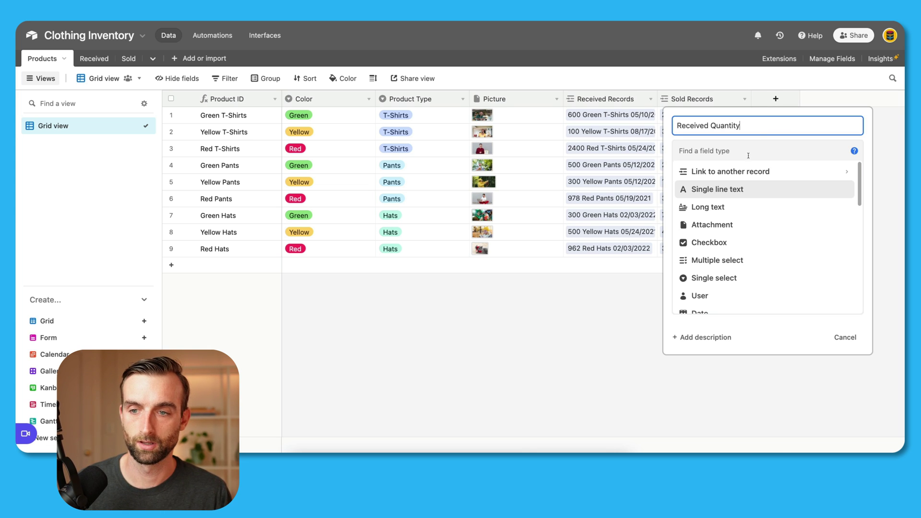
{"action": "left_click", "coordinate": [746, 150]}
{"action": "type", "text": "roll"}
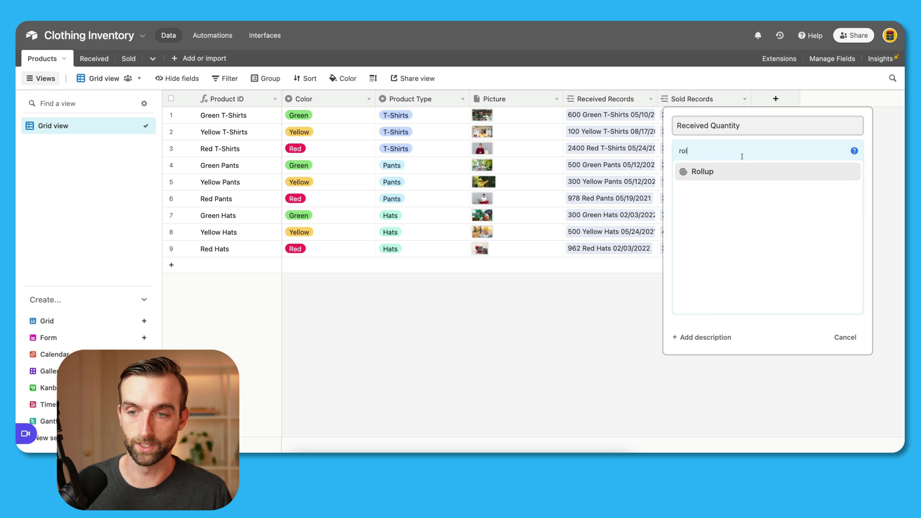
{"action": "left_click", "coordinate": [742, 171]}
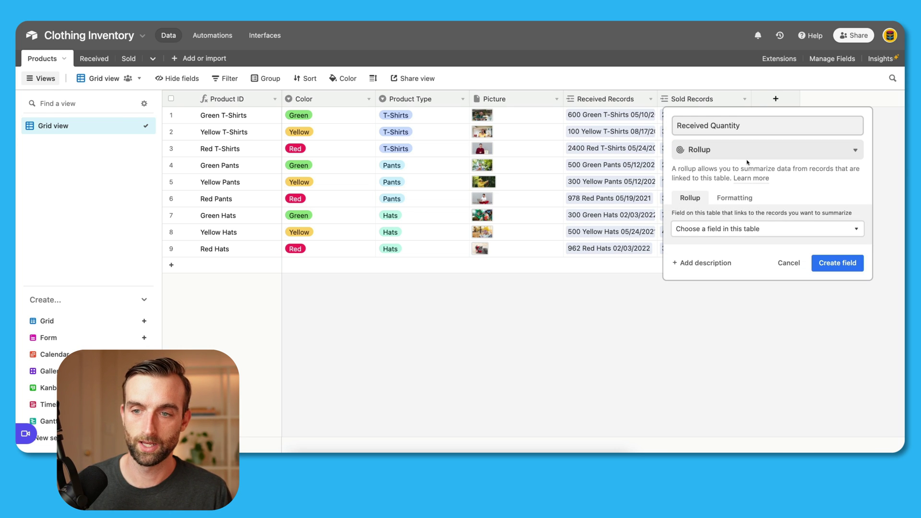
Step: Roll up Quantity from Received Records with SUM(values) and create the field
{"action": "left_click", "coordinate": [771, 230]}
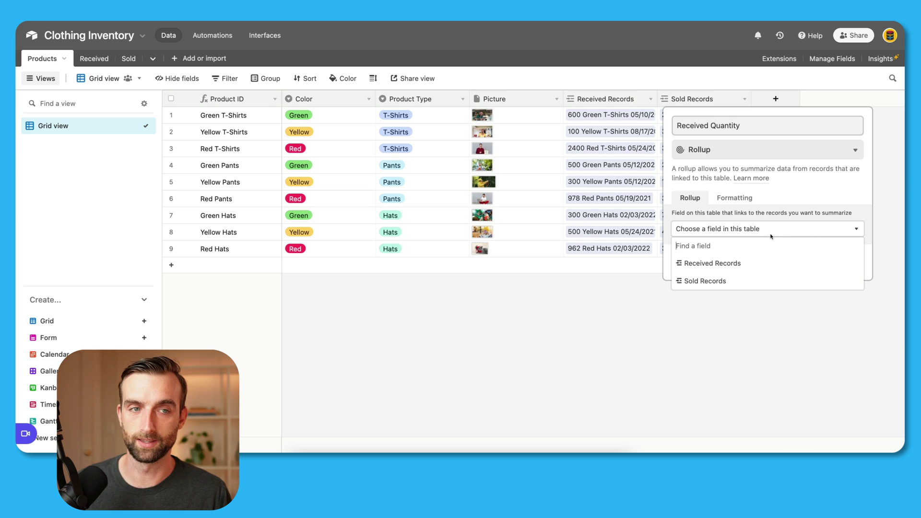
{"action": "left_click", "coordinate": [754, 263]}
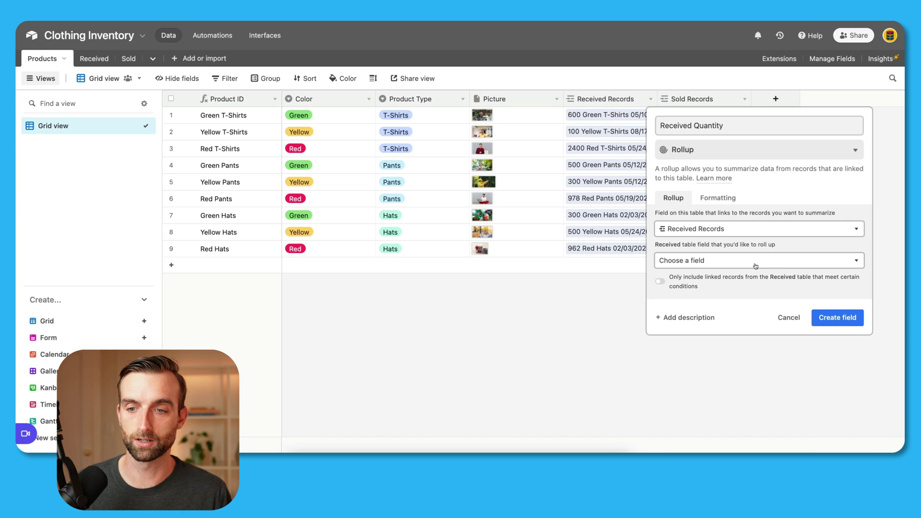
{"action": "left_click", "coordinate": [756, 264]}
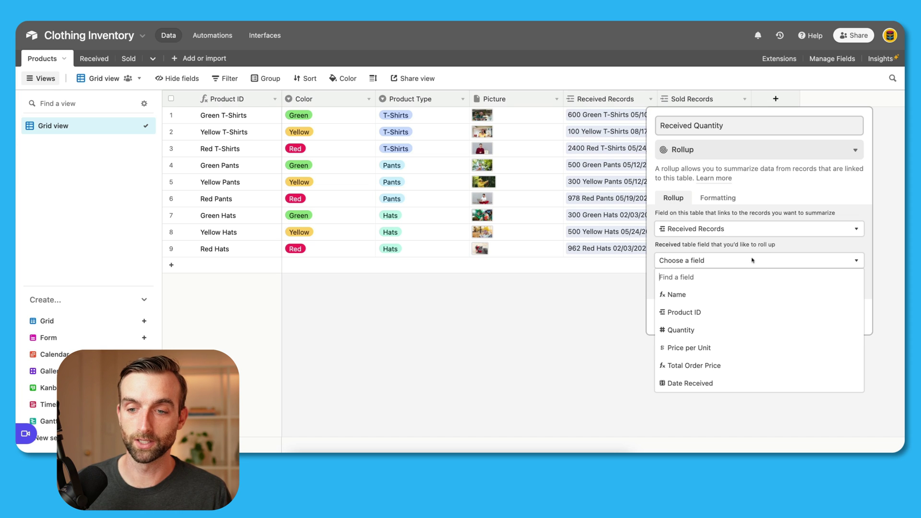
{"action": "left_click", "coordinate": [727, 331]}
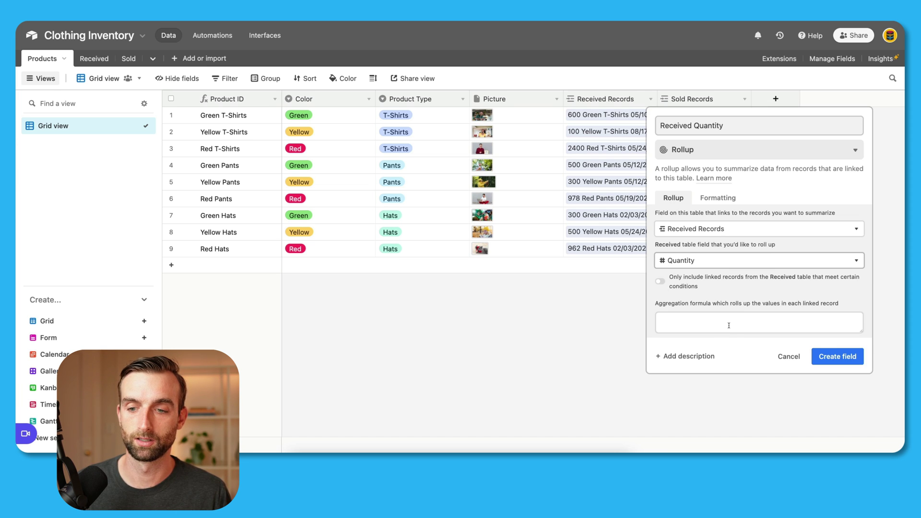
{"action": "left_click", "coordinate": [729, 325]}
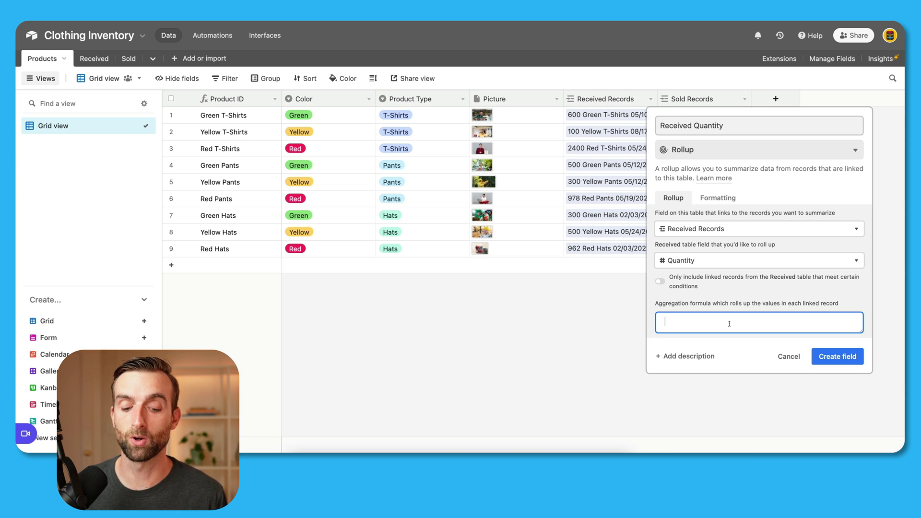
{"action": "type", "text": "sum("}
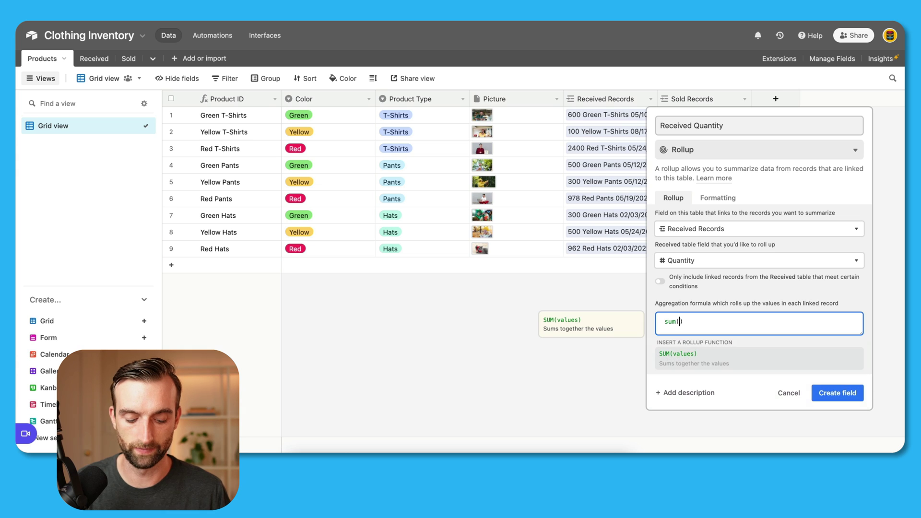
{"action": "type", "text": "values"}
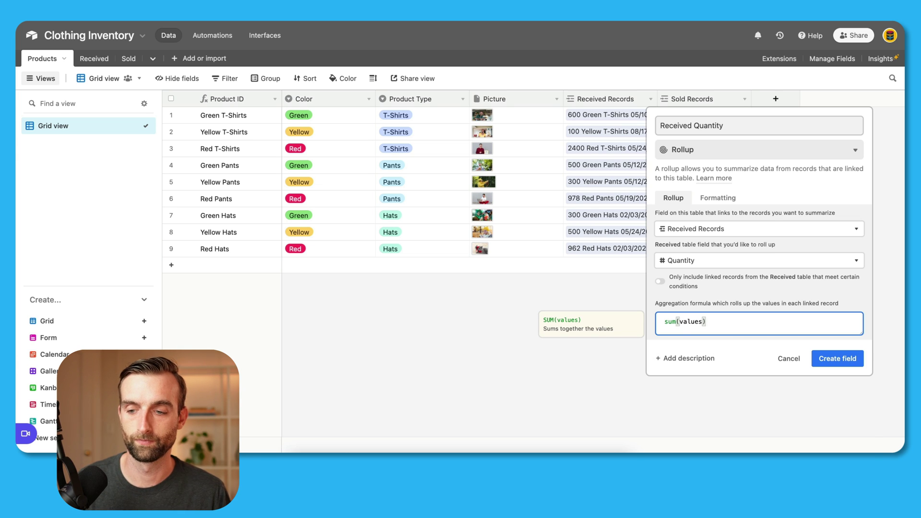
{"action": "left_click", "coordinate": [830, 360]}
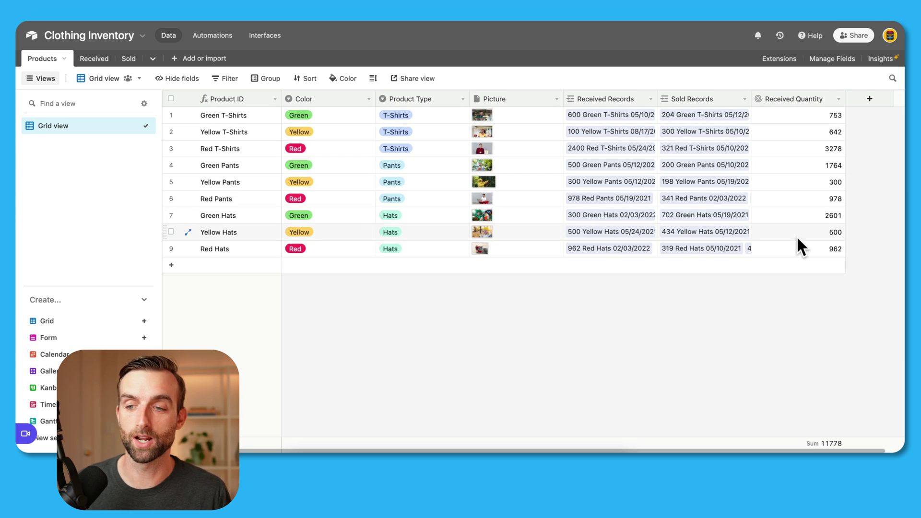
{"action": "scroll", "coordinate": [805, 342], "scroll_direction": "right", "scroll_amount": 1}
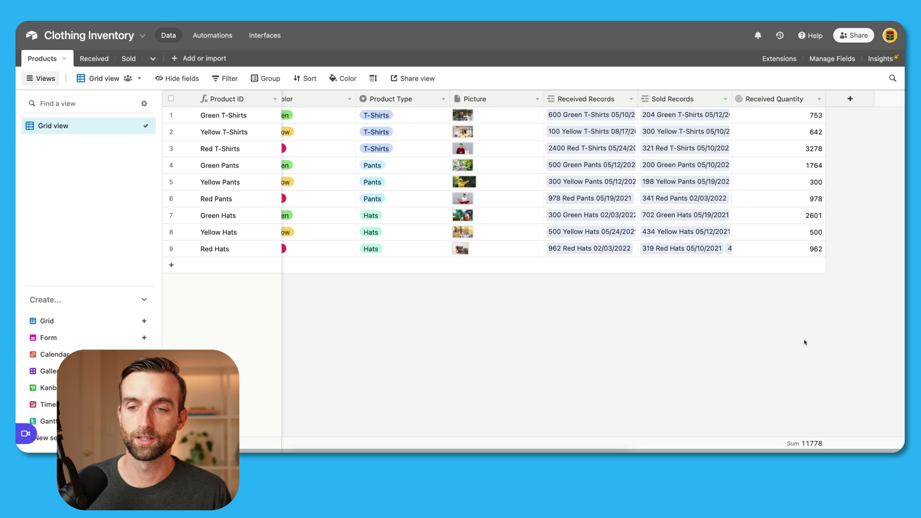
Step: Hide the Received Records and Sold Records fields
{"action": "left_click", "coordinate": [179, 78]}
{"action": "left_click", "coordinate": [188, 165]}
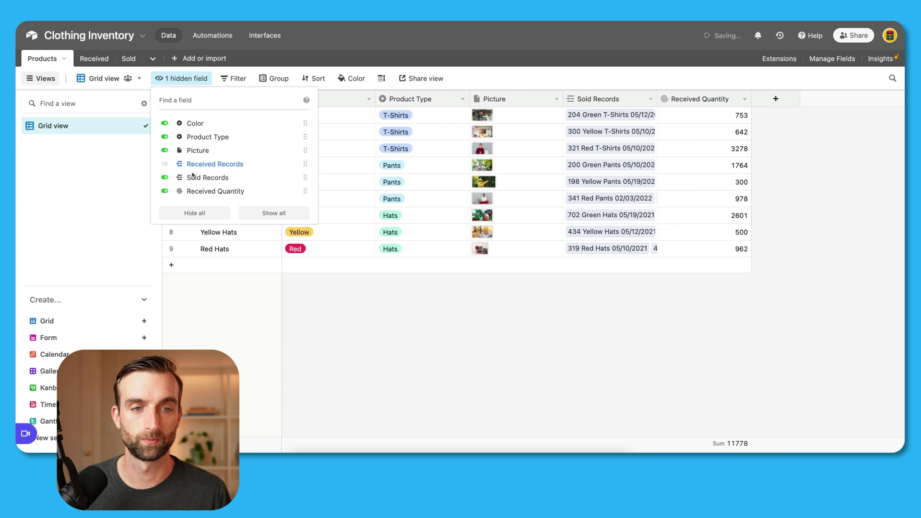
{"action": "left_click", "coordinate": [191, 178]}
{"action": "left_click", "coordinate": [680, 180]}
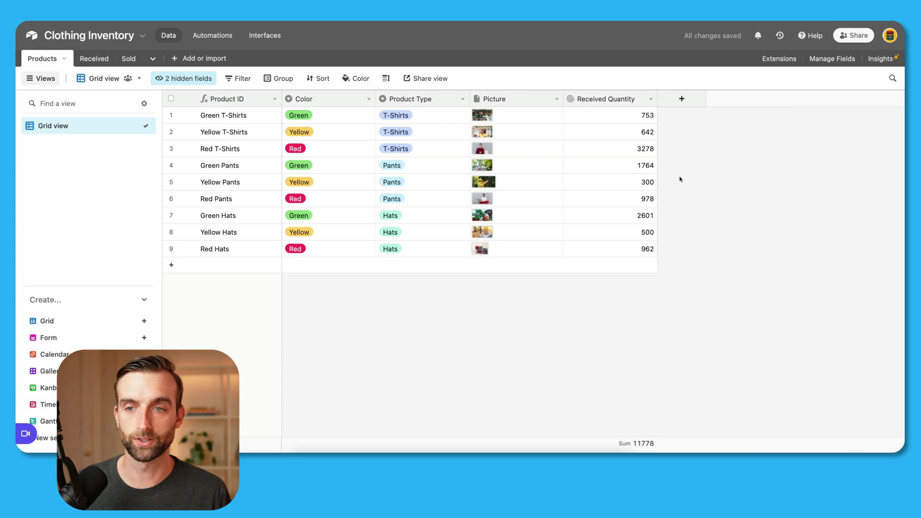
Step: Add a new rollup field named Sold Quantity
{"action": "left_click", "coordinate": [681, 99]}
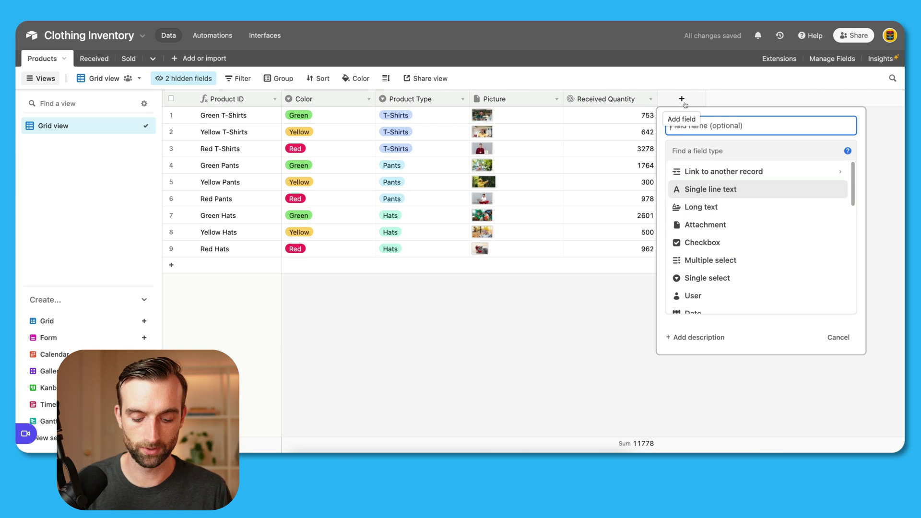
{"action": "type", "text": "Sold"}
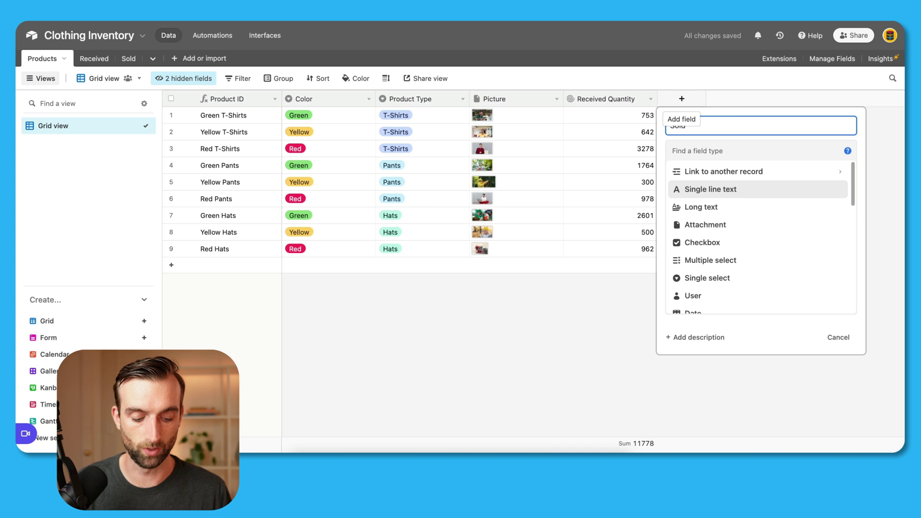
{"action": "type", "text": " Quanti"}
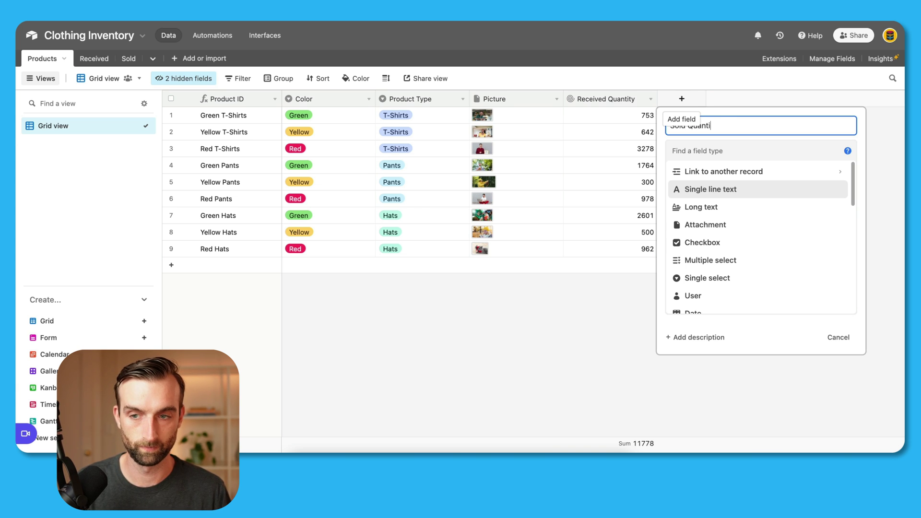
{"action": "type", "text": "ty"}
{"action": "left_click", "coordinate": [744, 150]}
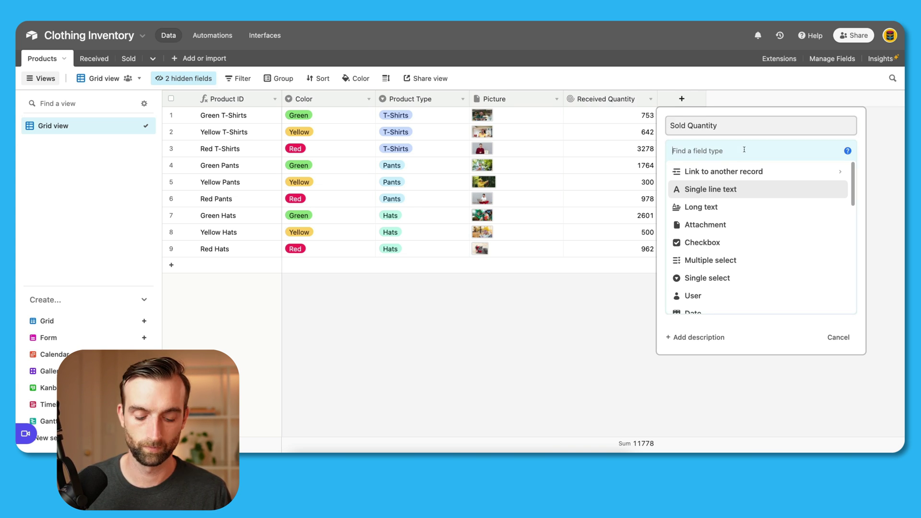
{"action": "type", "text": "rol"}
{"action": "left_click", "coordinate": [744, 169]}
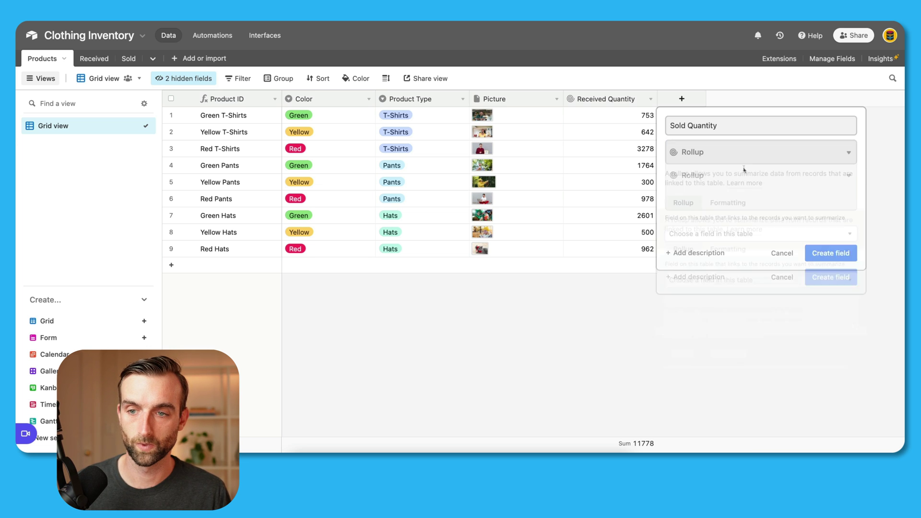
Step: Roll up Quantity from Sold Records with SUM(values) and create the field
{"action": "left_click", "coordinate": [734, 229]}
{"action": "left_click", "coordinate": [728, 279]}
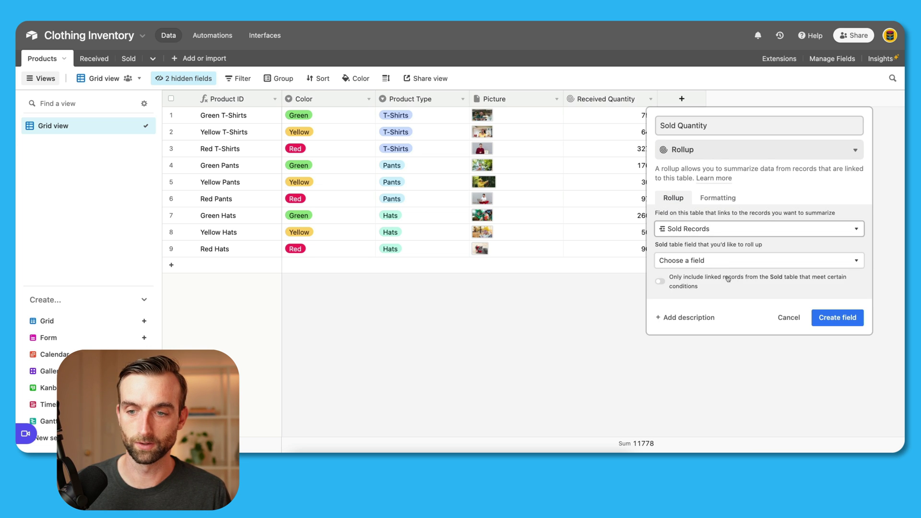
{"action": "left_click", "coordinate": [725, 267]}
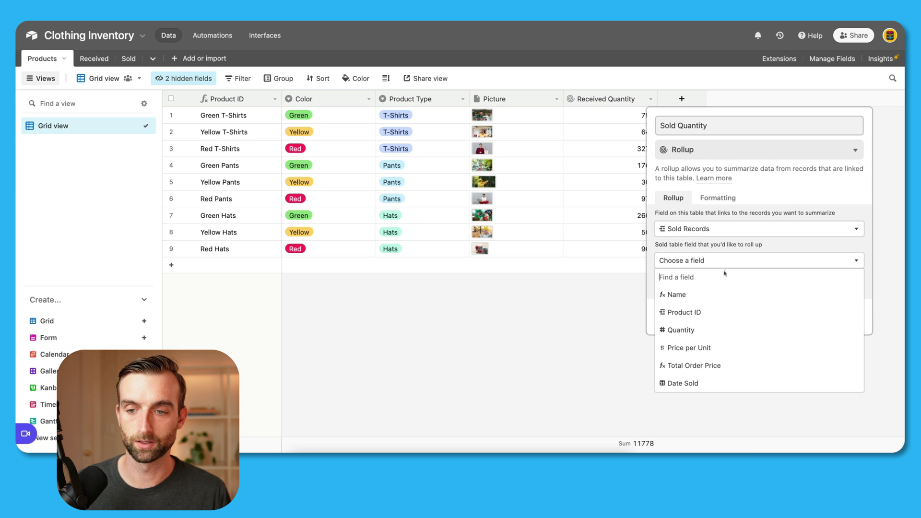
{"action": "left_click", "coordinate": [726, 329]}
{"action": "left_click", "coordinate": [724, 319]}
{"action": "type", "text": "su"}
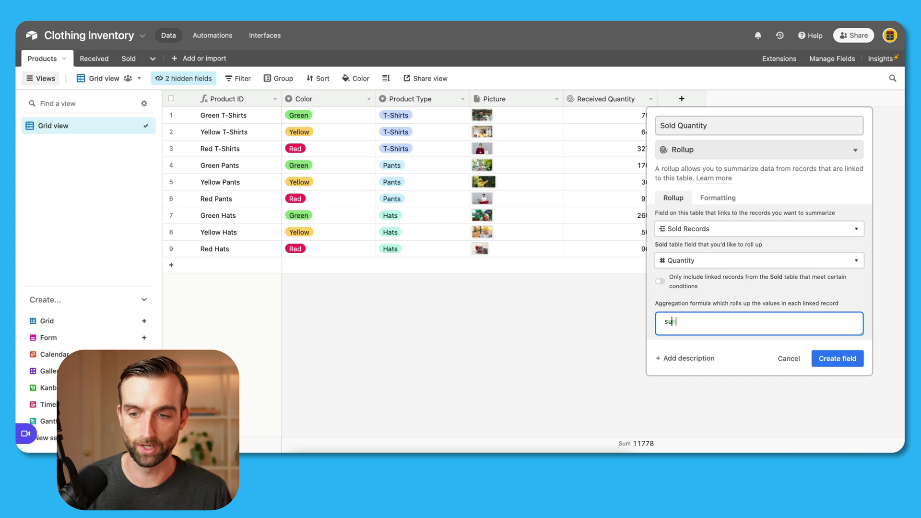
{"action": "type", "text": "m"}
{"action": "left_click", "coordinate": [727, 356]}
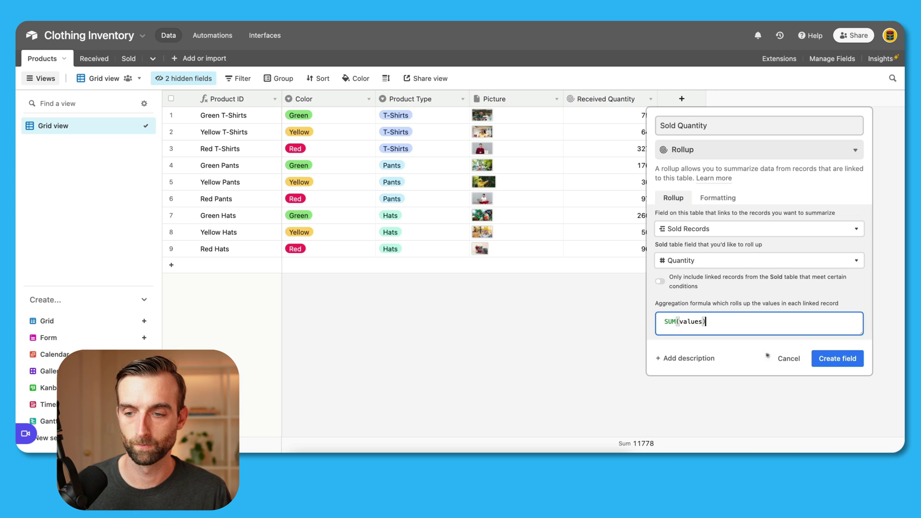
{"action": "left_click", "coordinate": [820, 358]}
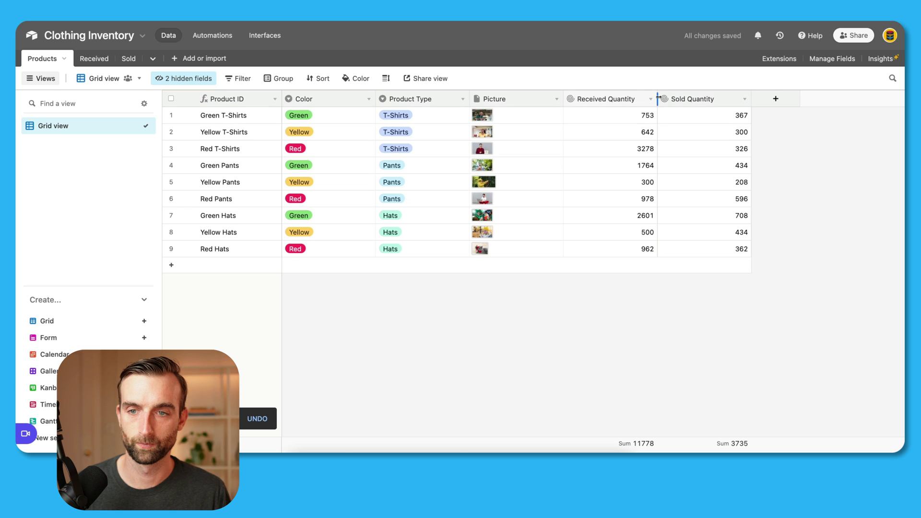
Step: Narrow the Received Quantity and Sold Quantity columns
{"action": "left_click_drag", "start_coordinate": [657, 98], "coordinate": [647, 98]}
{"action": "left_click_drag", "start_coordinate": [741, 98], "coordinate": [724, 99]}
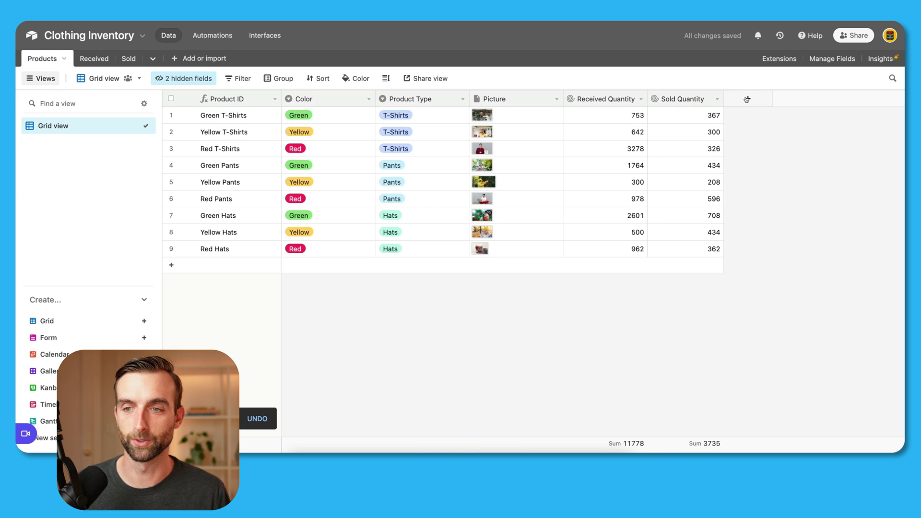
{"action": "left_click", "coordinate": [747, 98]}
Step: Add an In Stock formula field computing Received Quantity minus Sold Quantity
{"action": "type", "text": "In"}
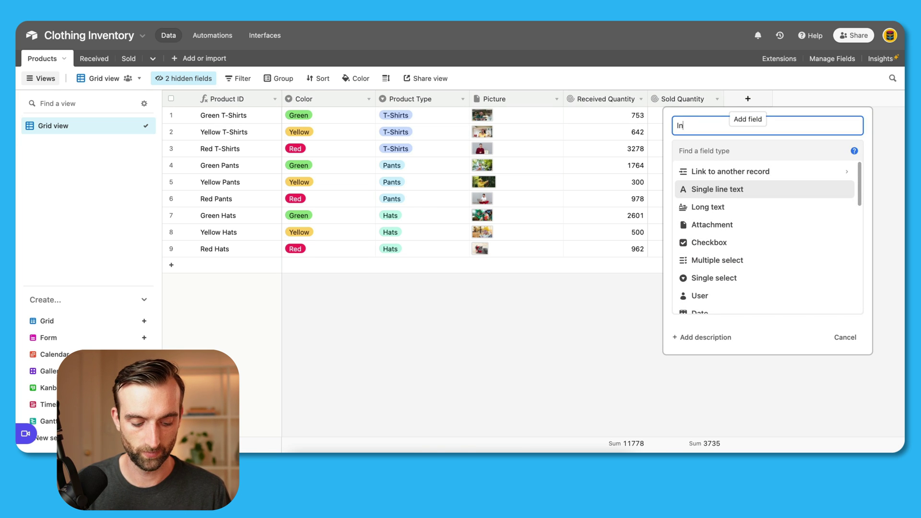
{"action": "type", "text": " Stock"}
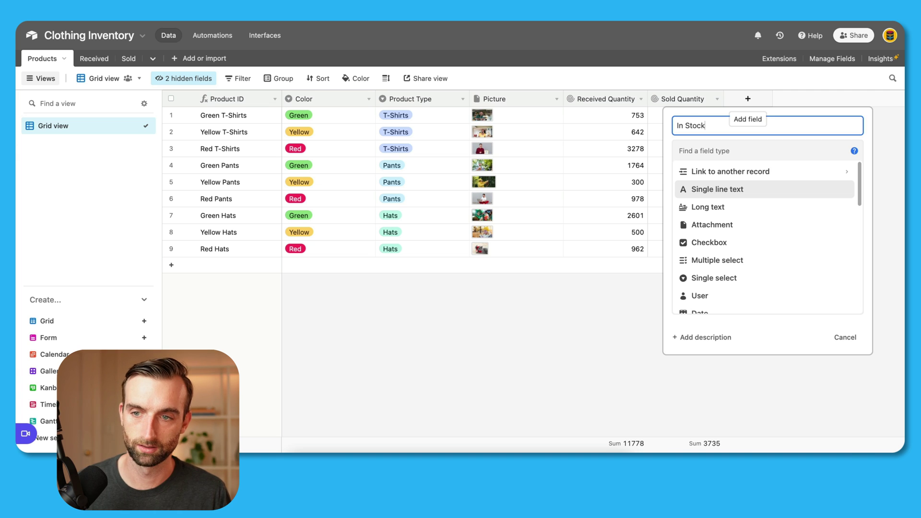
{"action": "left_click", "coordinate": [762, 151]}
{"action": "type", "text": "f"}
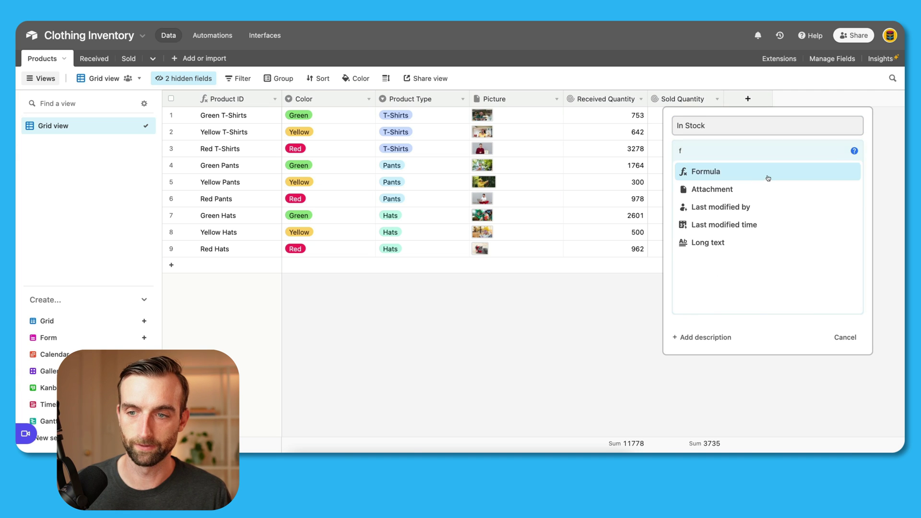
{"action": "left_click", "coordinate": [767, 178]}
{"action": "type", "text": "rec"}
{"action": "left_click", "coordinate": [770, 279]}
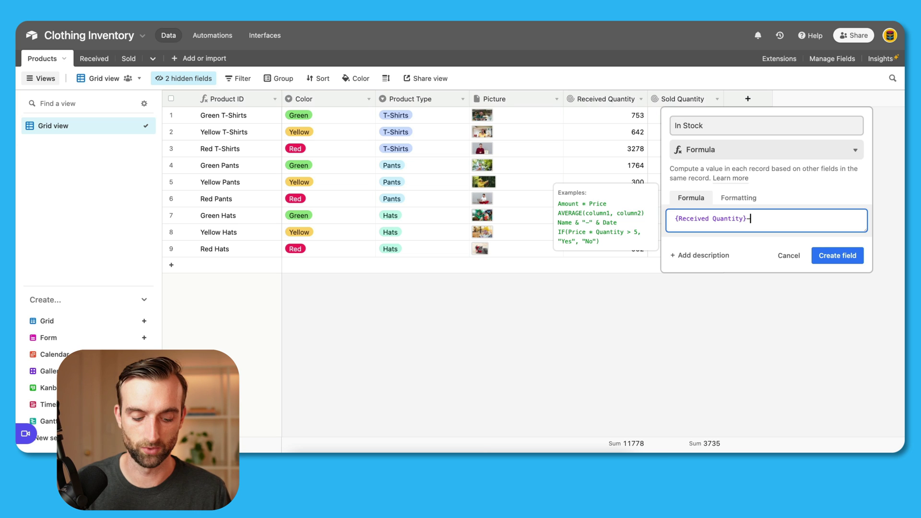
{"action": "type", "text": "-sold"}
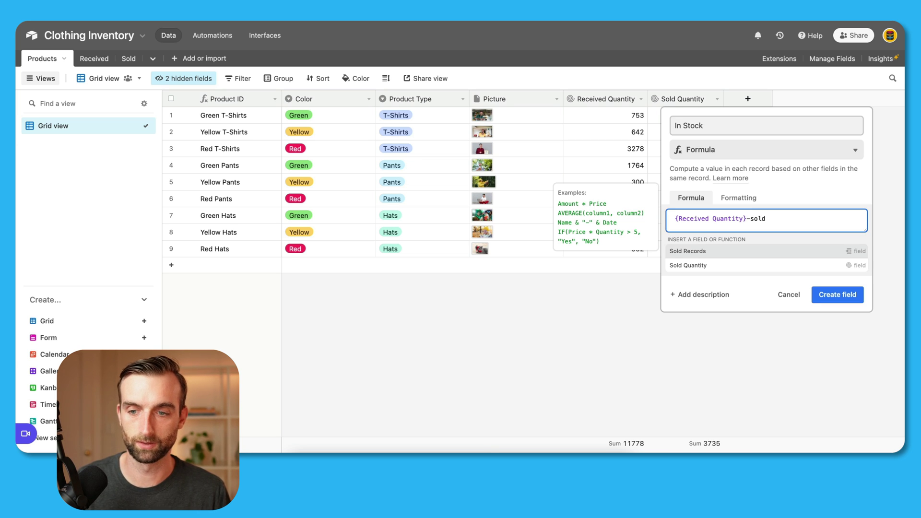
{"action": "left_click", "coordinate": [768, 265]}
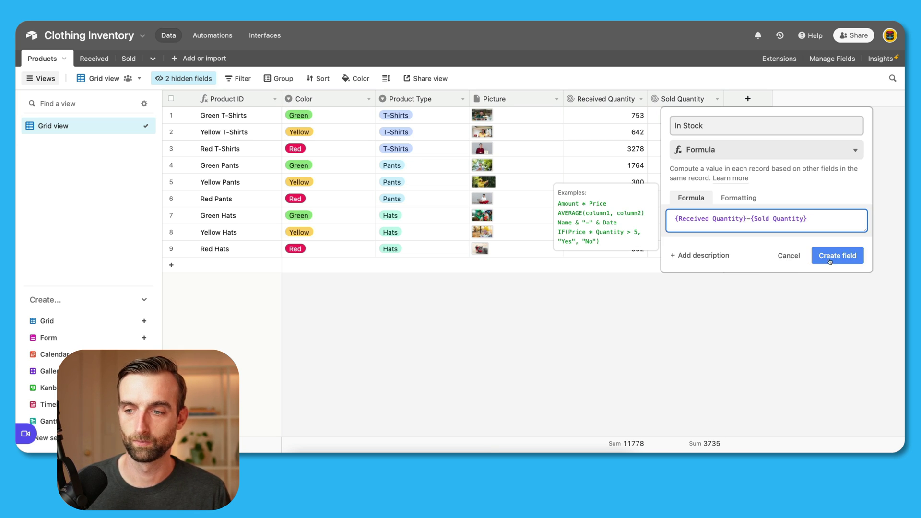
{"action": "left_click", "coordinate": [837, 294]}
{"action": "left_click_drag", "start_coordinate": [564, 98], "coordinate": [537, 98]}
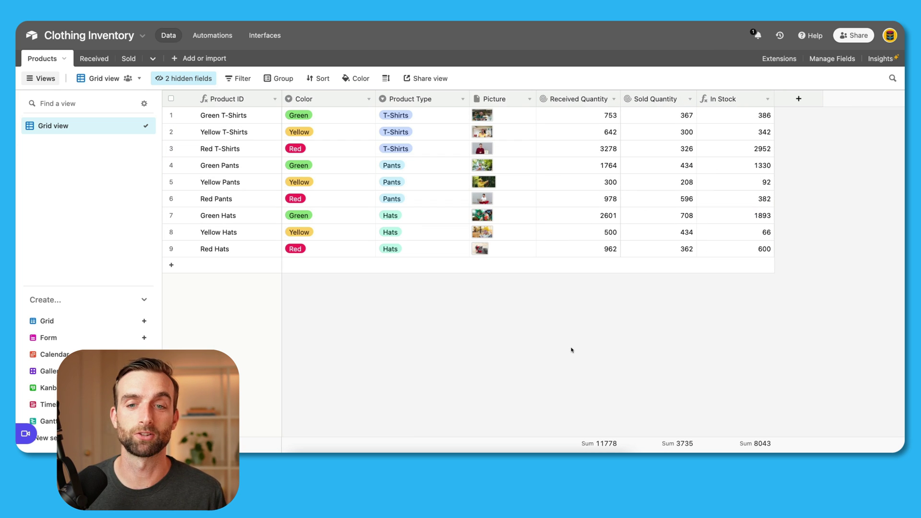
{"action": "left_click", "coordinate": [282, 78]}
Step: Group the product records by Product Type into T-Shirts, Pants and Hats
{"action": "left_click", "coordinate": [310, 144]}
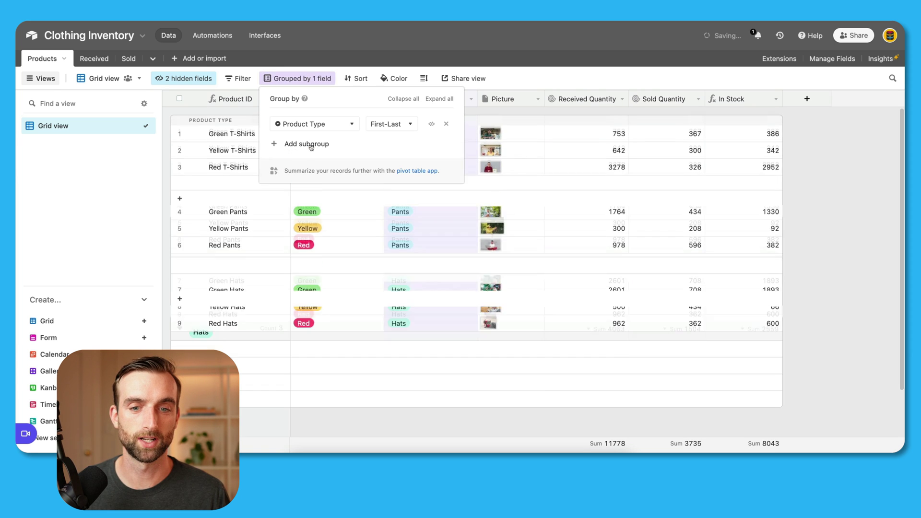
{"action": "left_click", "coordinate": [826, 276]}
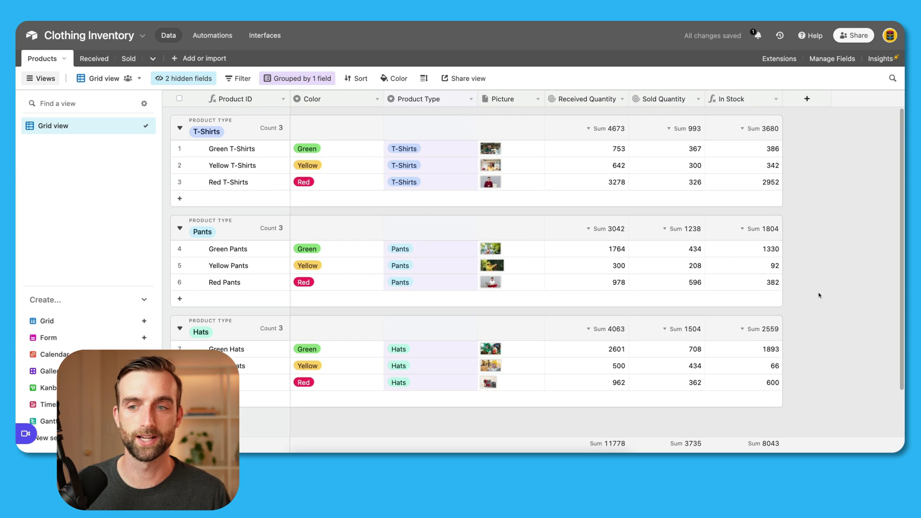
{"action": "scroll", "coordinate": [819, 295], "scroll_direction": "down", "scroll_amount": 1}
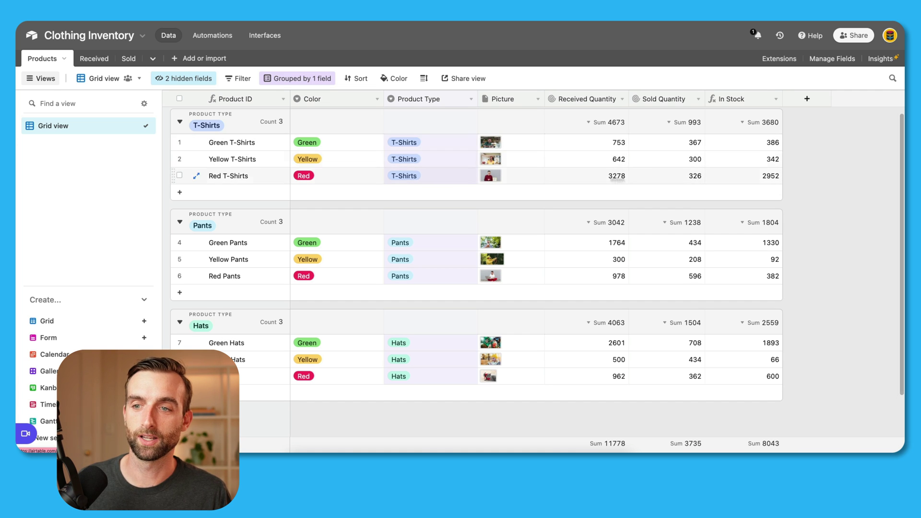
Step: In the Sold table, add a new record linked to Green T-Shirts
{"action": "left_click", "coordinate": [129, 59]}
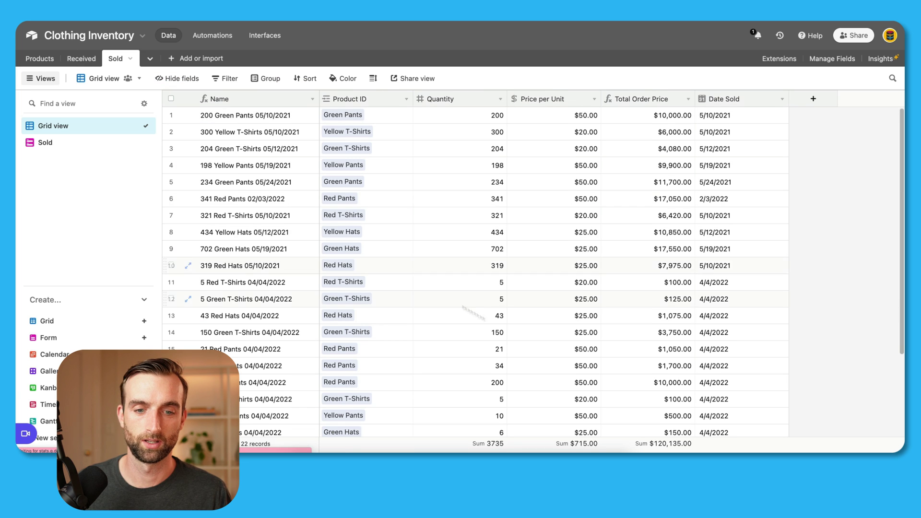
{"action": "scroll", "coordinate": [494, 325], "scroll_direction": "down", "scroll_amount": 3}
{"action": "left_click", "coordinate": [351, 369]}
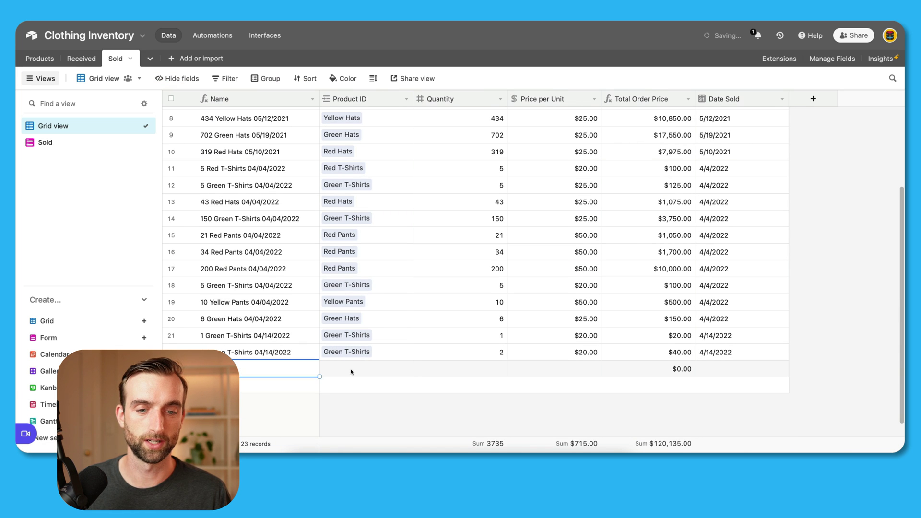
{"action": "type", "text": "gr"}
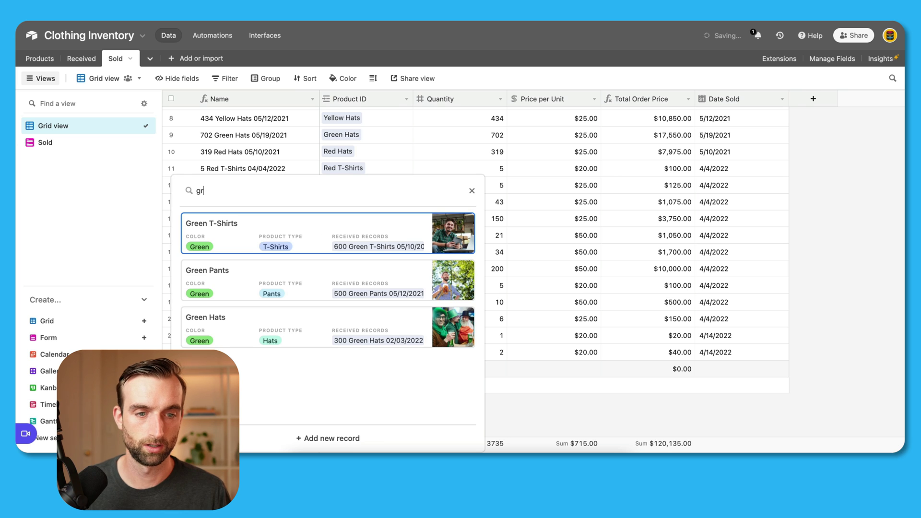
{"action": "left_click", "coordinate": [308, 237]}
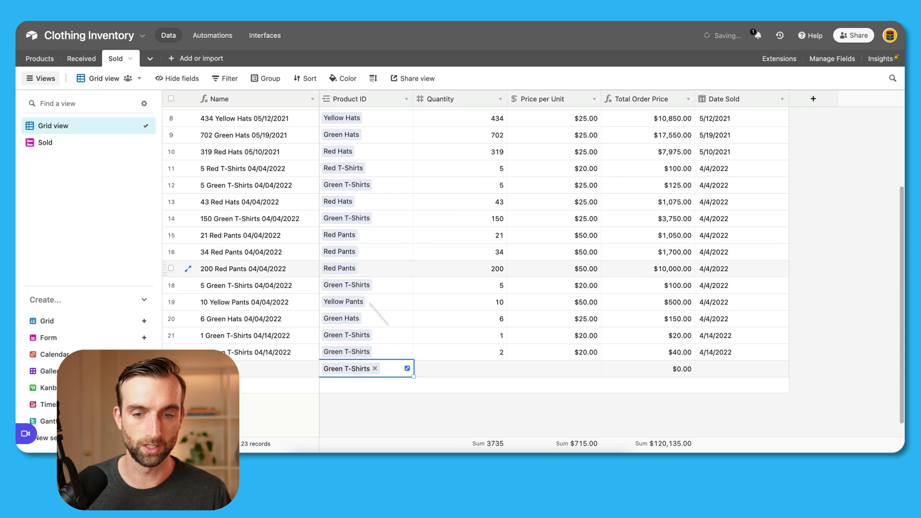
Step: Give the new sale quantity 300, price 20 and date 8/17/2022
{"action": "left_click", "coordinate": [481, 374]}
{"action": "type", "text": "300"}
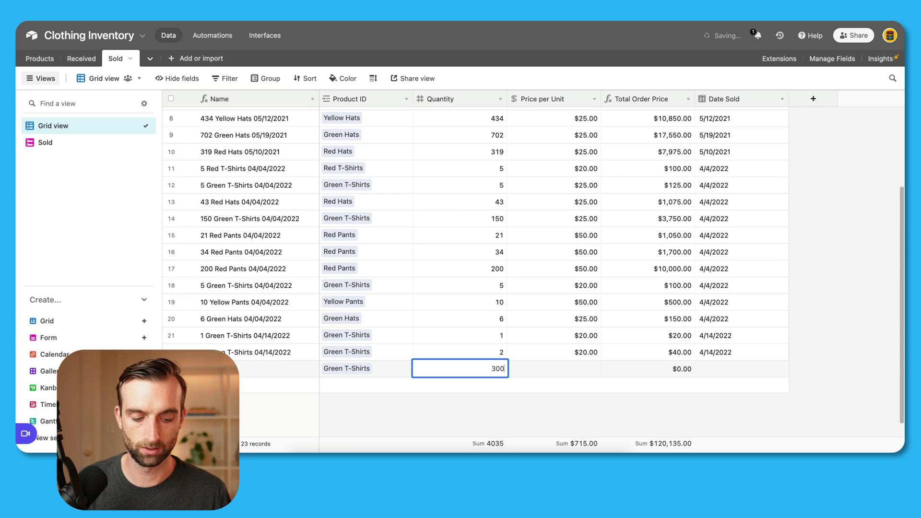
{"action": "key", "text": "Tab"}
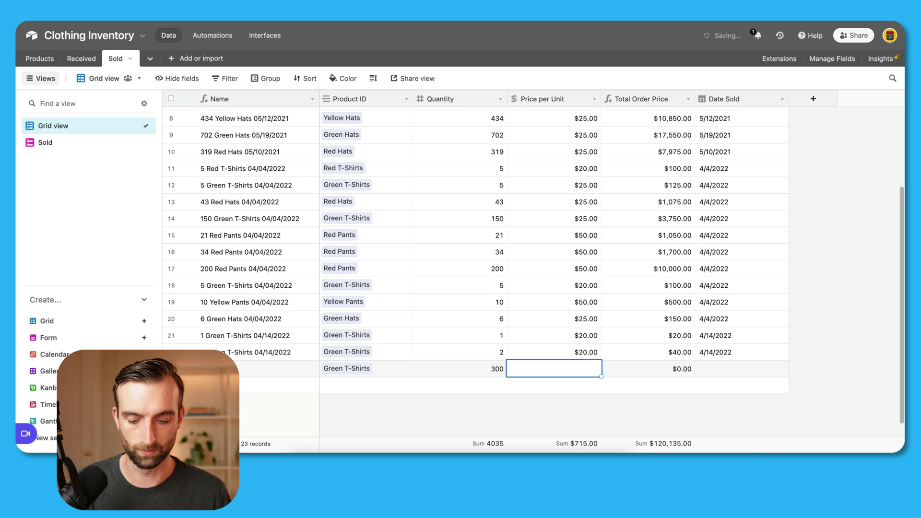
{"action": "type", "text": "20"}
{"action": "key", "text": "Tab"}
{"action": "key", "text": "Tab"}
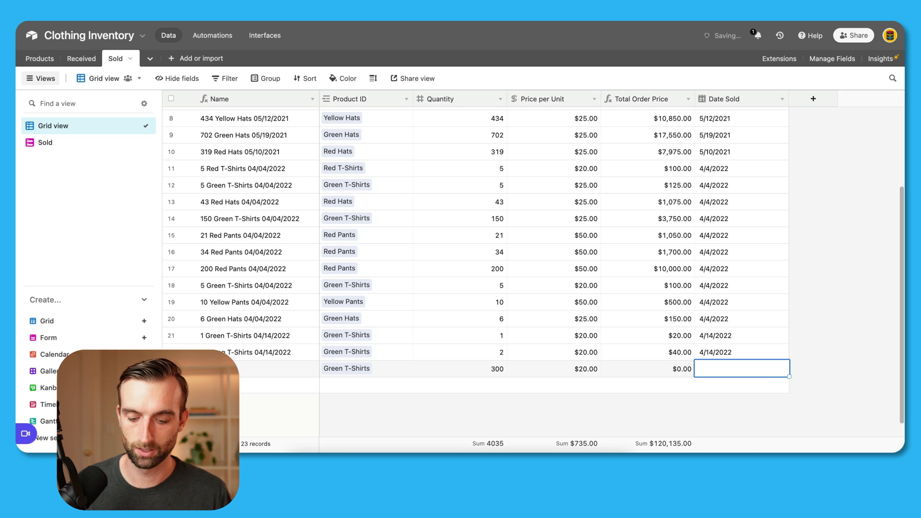
{"action": "type", "text": "8/17/2022"}
{"action": "key", "text": "Return"}
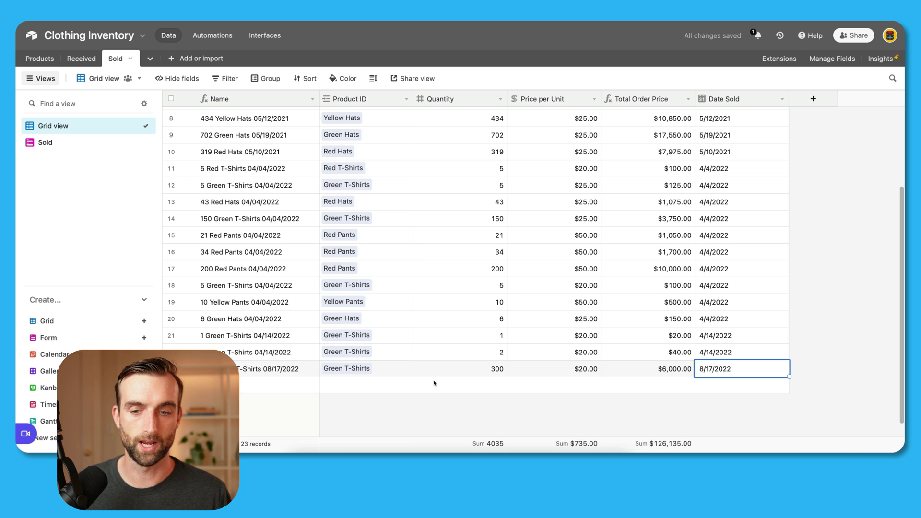
{"action": "left_click", "coordinate": [46, 60]}
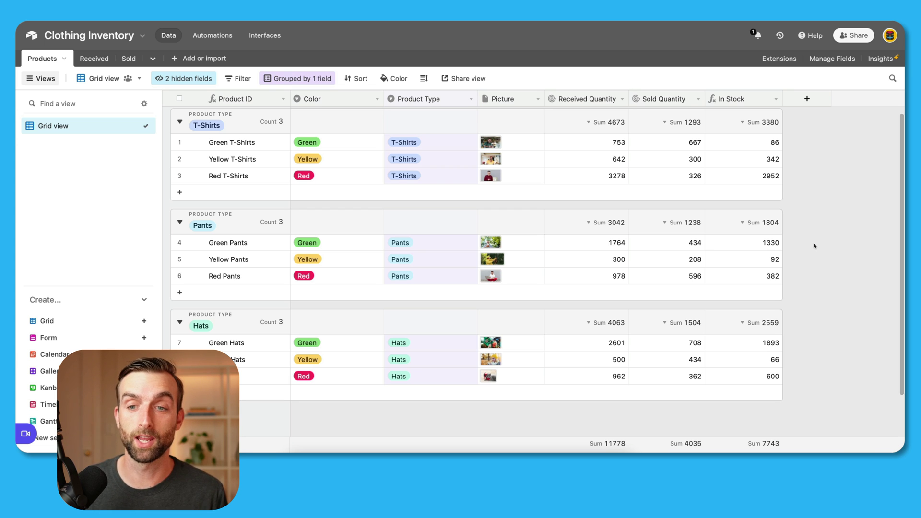
{"action": "left_click", "coordinate": [98, 59]}
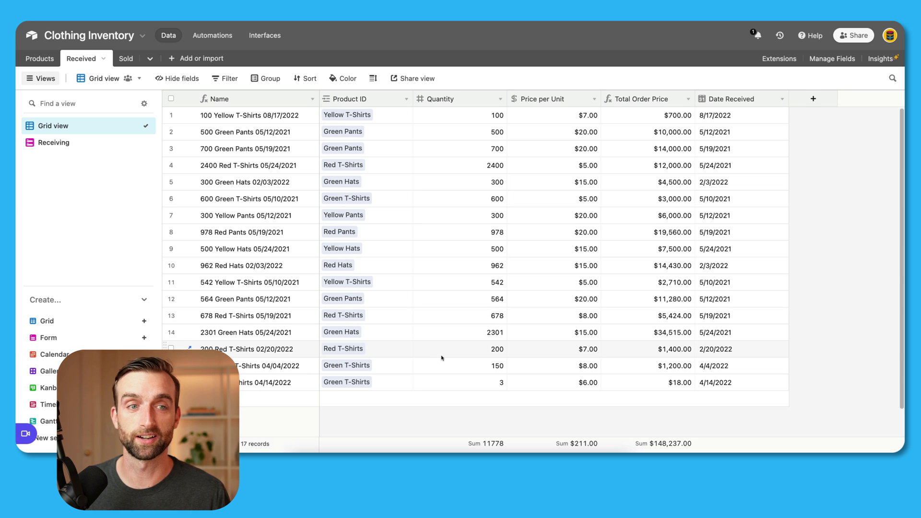
{"action": "left_click", "coordinate": [125, 58]}
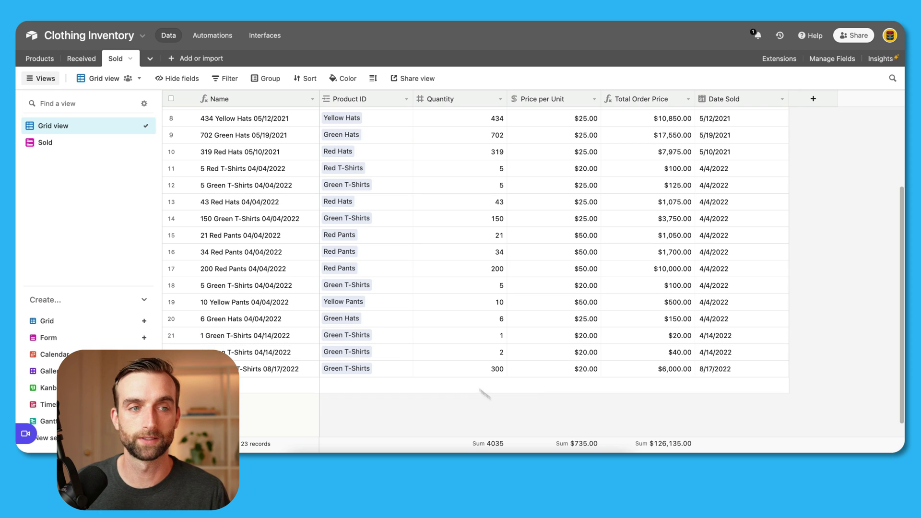
{"action": "left_click", "coordinate": [35, 56]}
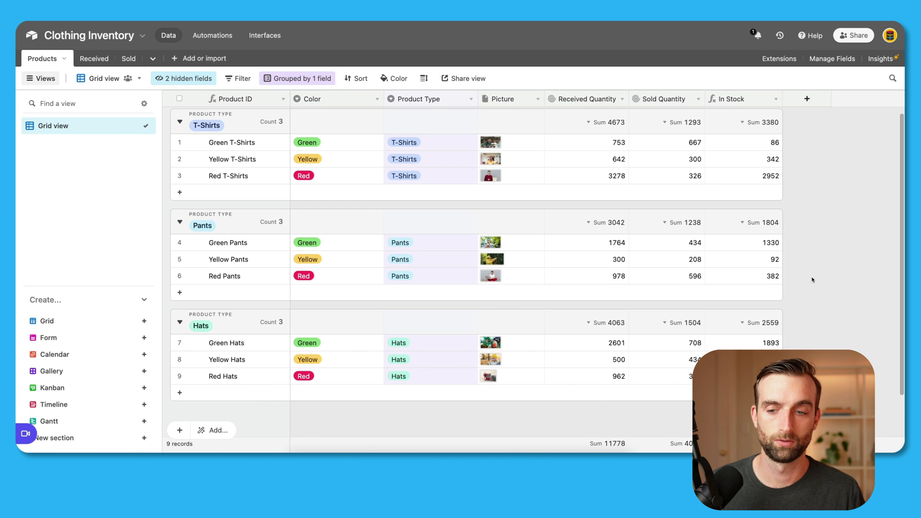
Step: Create a new Gallery view of the Products table
{"action": "left_click", "coordinate": [98, 372]}
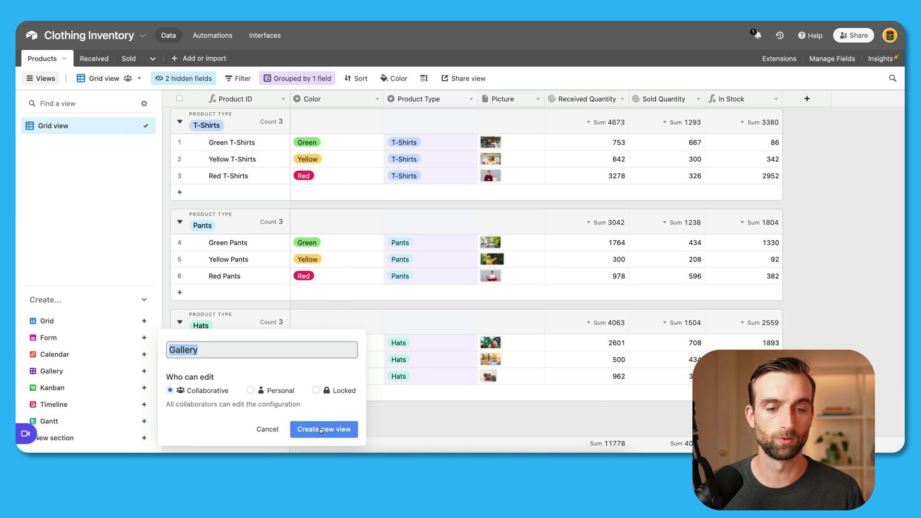
{"action": "left_click", "coordinate": [321, 429]}
{"action": "scroll", "coordinate": [606, 372], "scroll_direction": "down", "scroll_amount": 2}
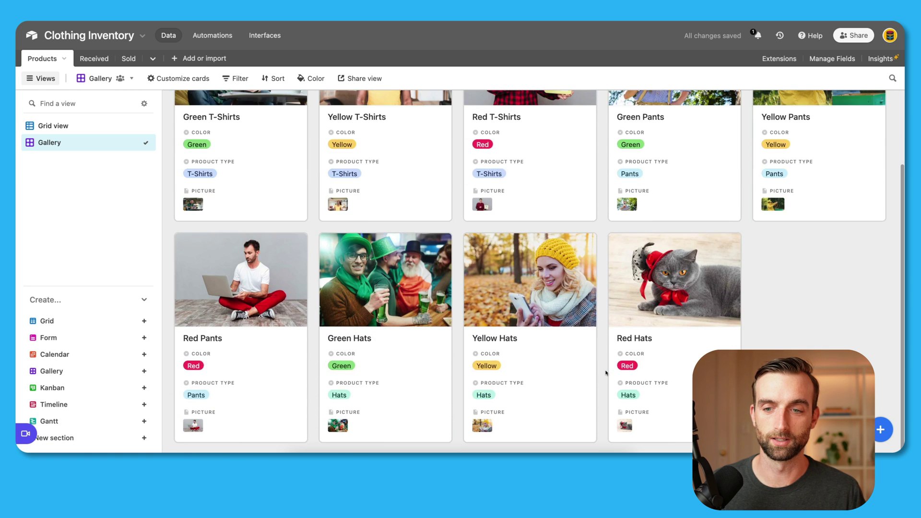
{"action": "scroll", "coordinate": [606, 373], "scroll_direction": "up", "scroll_amount": 2}
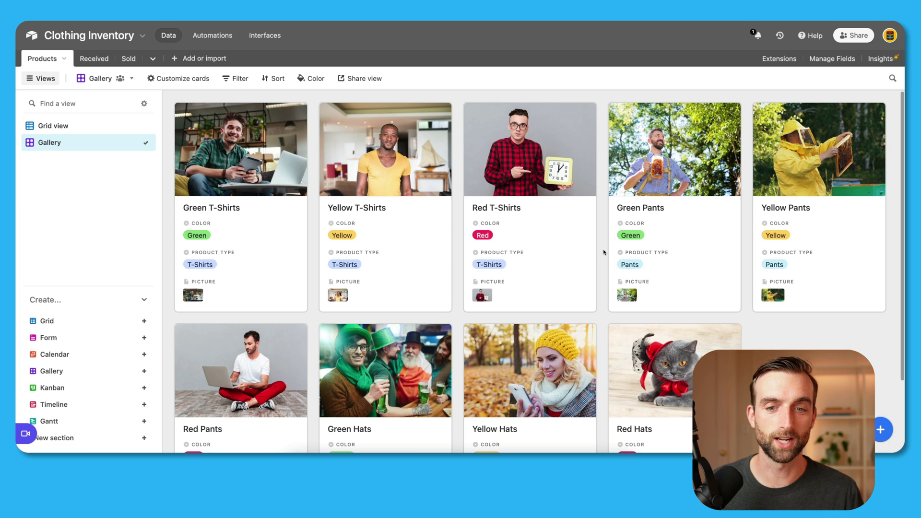
Step: Make the gallery cards show In Stock and hide Color, Product Type and Picture
{"action": "left_click", "coordinate": [178, 79]}
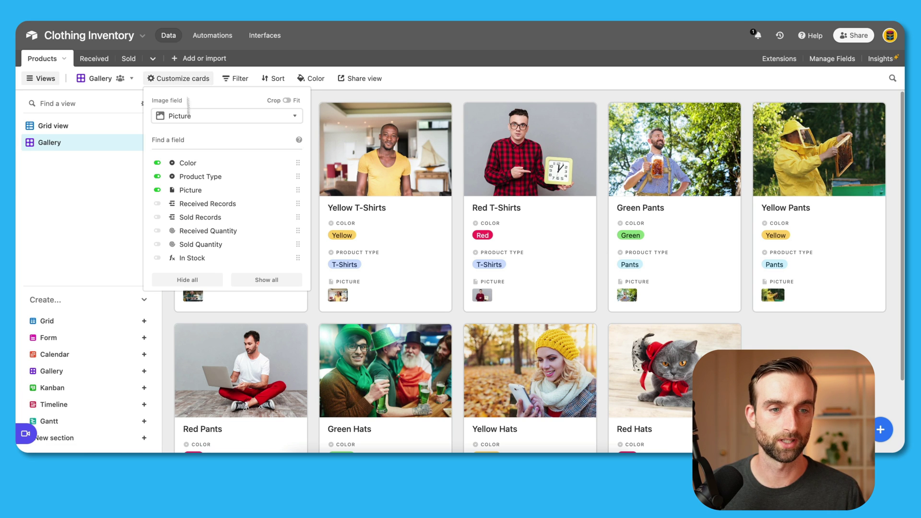
{"action": "left_click", "coordinate": [158, 258]}
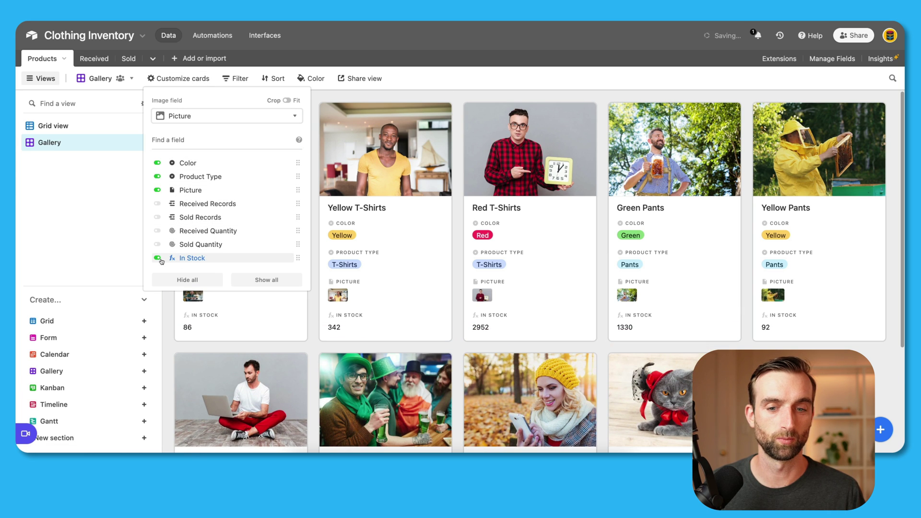
{"action": "left_click", "coordinate": [157, 163]}
{"action": "left_click", "coordinate": [157, 176]}
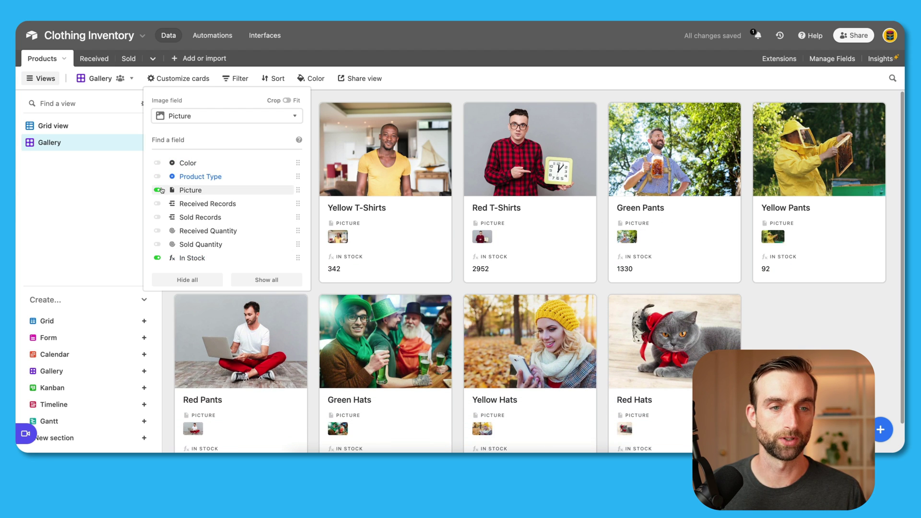
{"action": "left_click", "coordinate": [157, 190]}
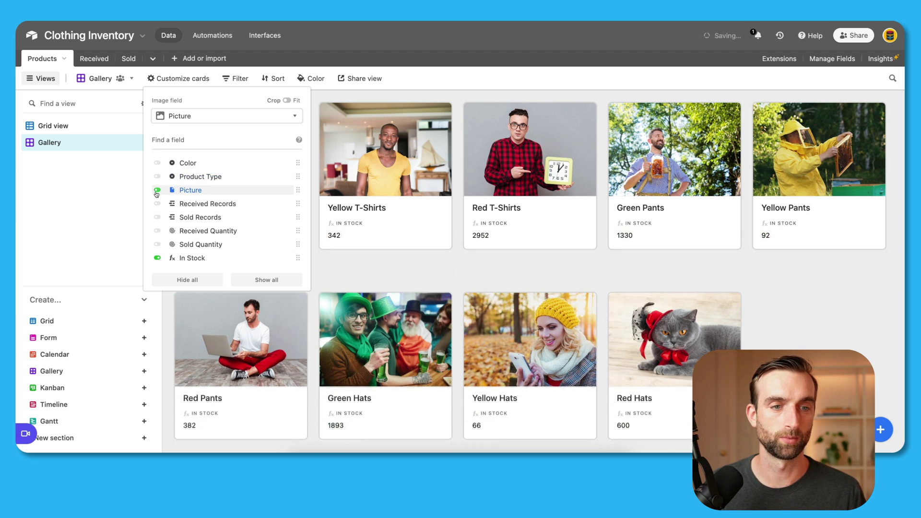
{"action": "left_click", "coordinate": [462, 212]}
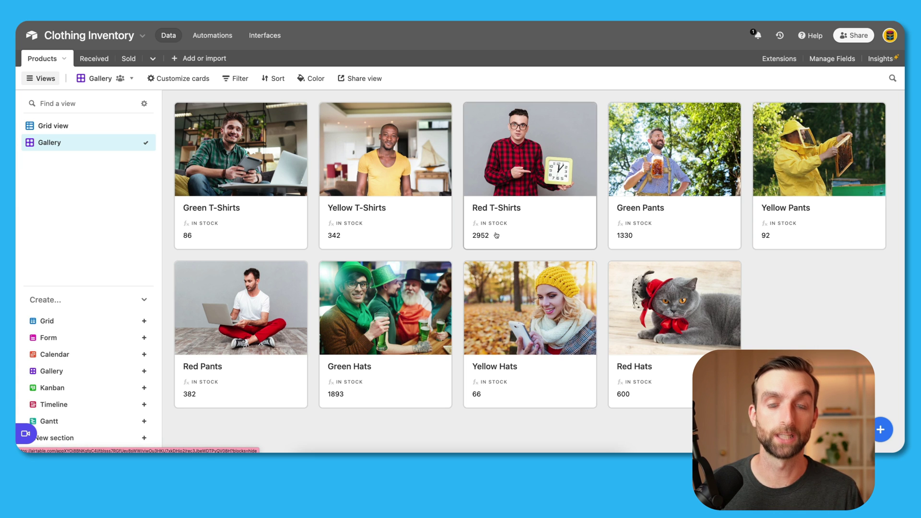
{"action": "left_click_drag", "start_coordinate": [492, 244], "coordinate": [514, 308]}
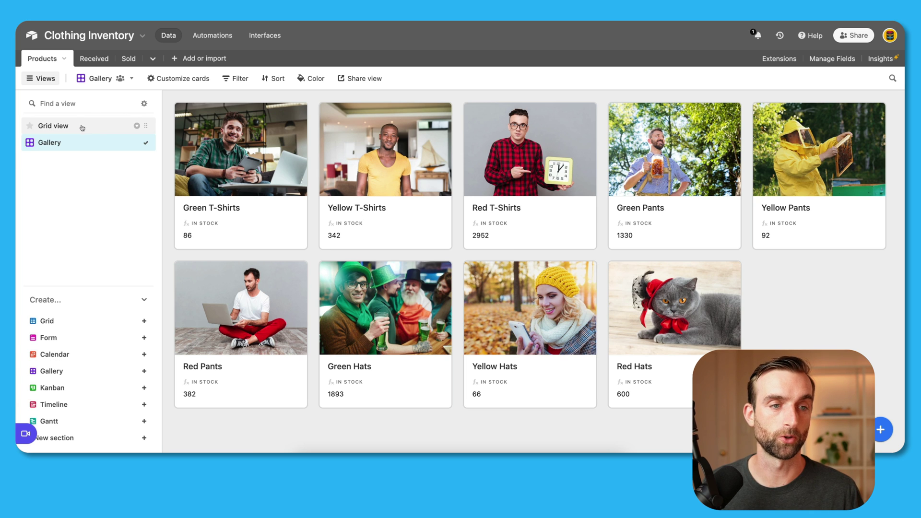
Step: In the Products grid, add a Button field named Receive Product
{"action": "left_click", "coordinate": [81, 125]}
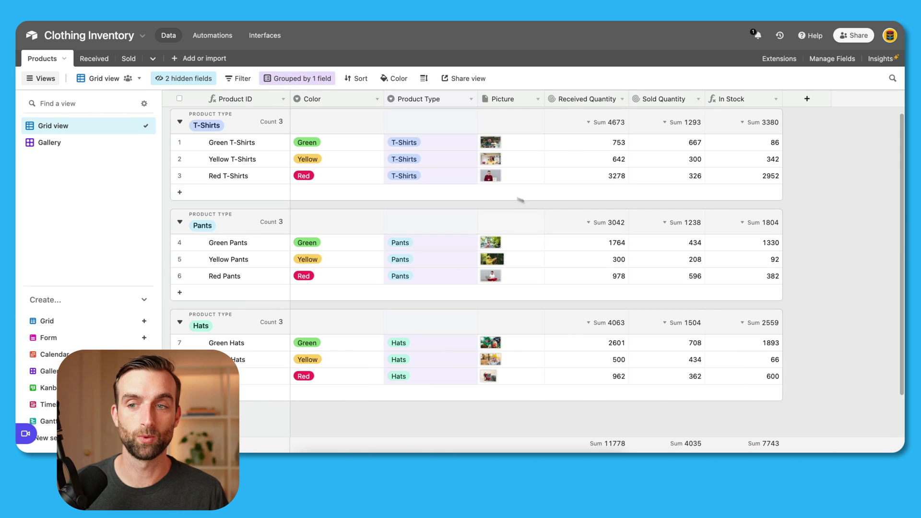
{"action": "left_click", "coordinate": [807, 98]}
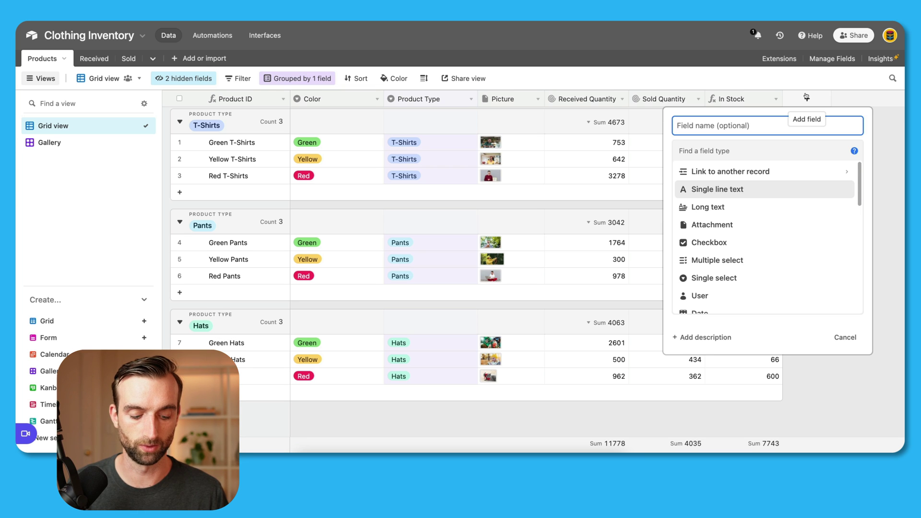
{"action": "type", "text": "Recei"}
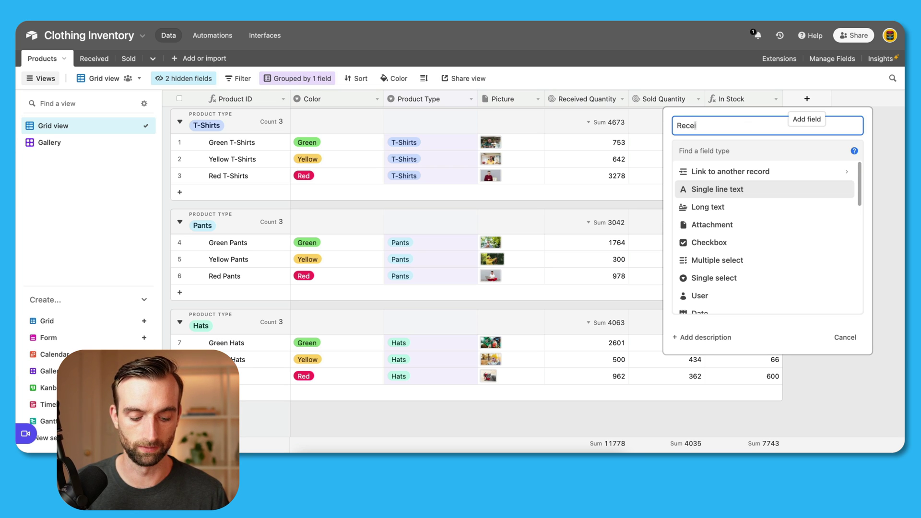
{"action": "type", "text": "ve Prodiuct"}
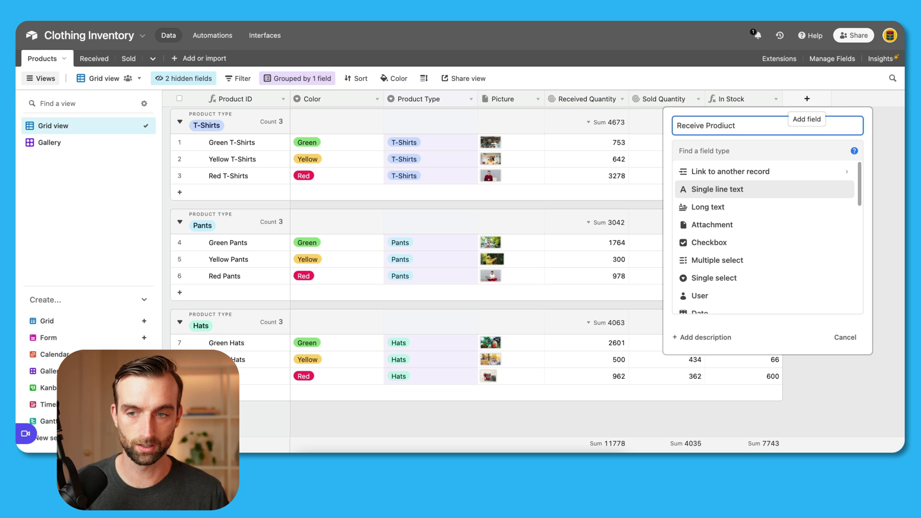
{"action": "key", "text": "BackSpace"}
{"action": "key", "text": "BackSpace"}
{"action": "key", "text": "BackSpace"}
{"action": "key", "text": "BackSpace"}
{"action": "type", "text": "uct"}
{"action": "left_click", "coordinate": [788, 153]}
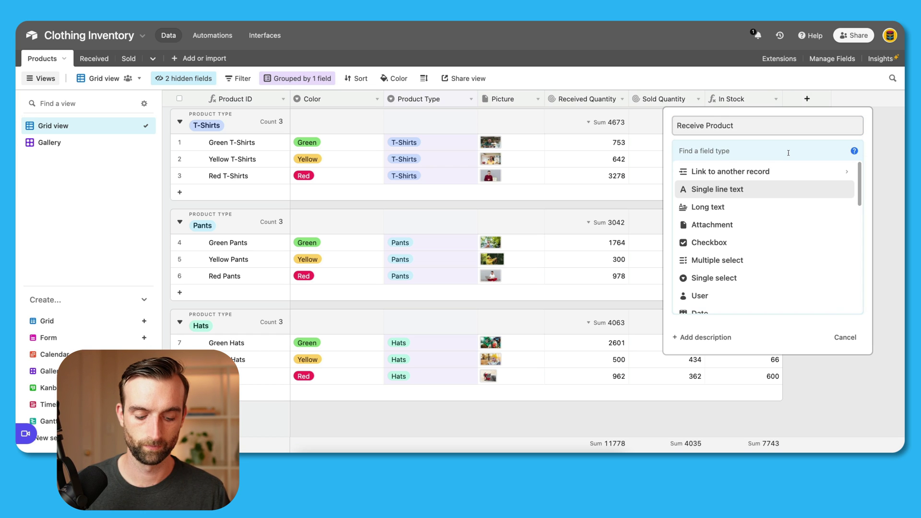
{"action": "type", "text": "but"}
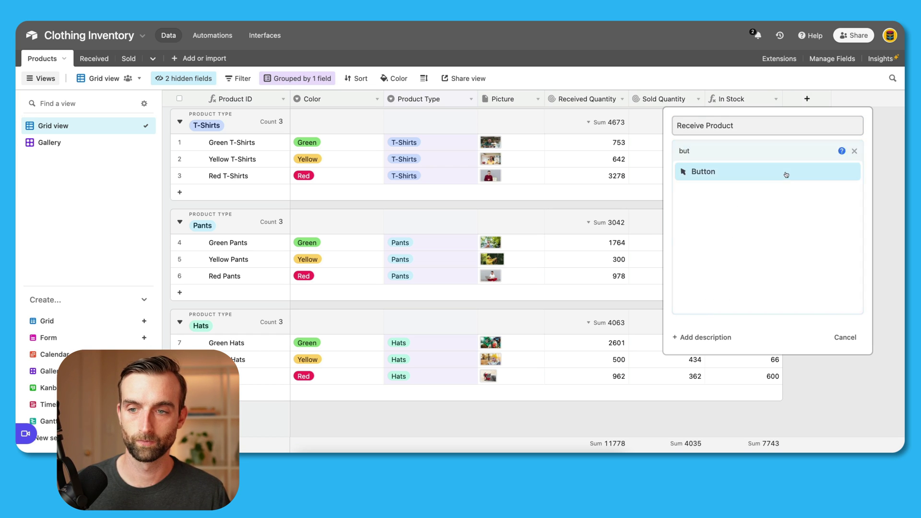
{"action": "left_click", "coordinate": [786, 175]}
Step: Label the button Receive Product, style it solid green, with URL formula ''
{"action": "left_click", "coordinate": [712, 203]}
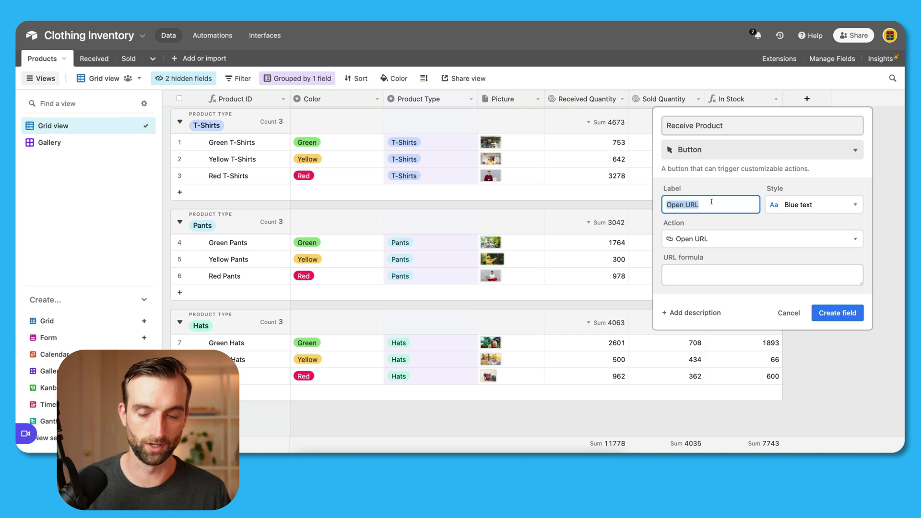
{"action": "left_click", "coordinate": [727, 125]}
{"action": "triple_click", "coordinate": [726, 125]}
{"action": "key", "text": "ctrl+c"}
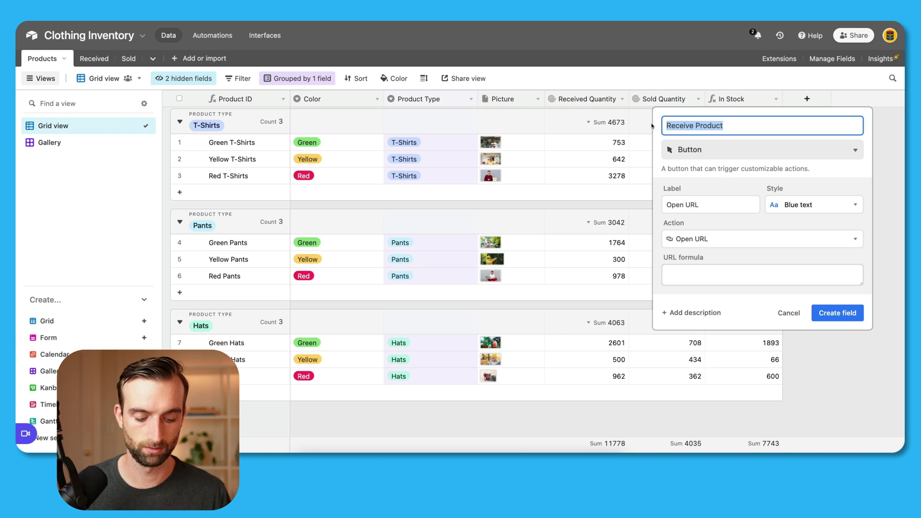
{"action": "triple_click", "coordinate": [703, 205]}
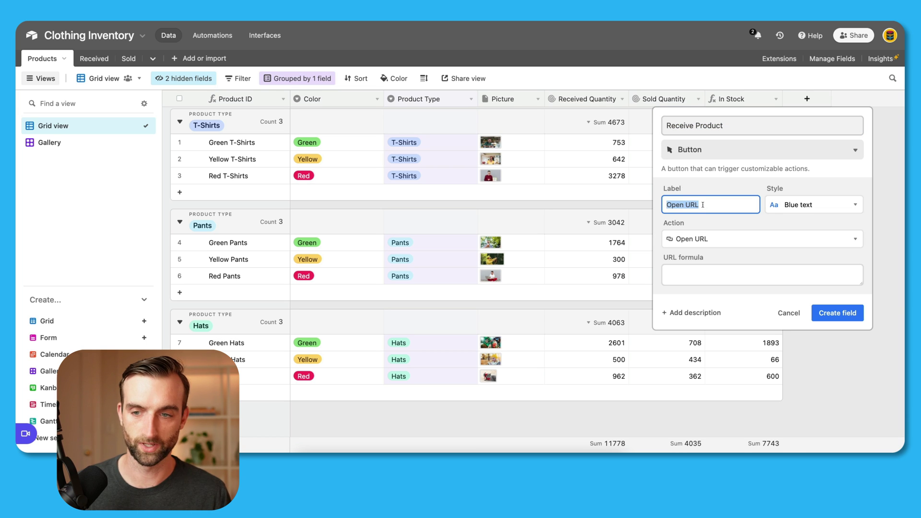
{"action": "key", "text": "ctrl+v"}
{"action": "left_click", "coordinate": [798, 206]}
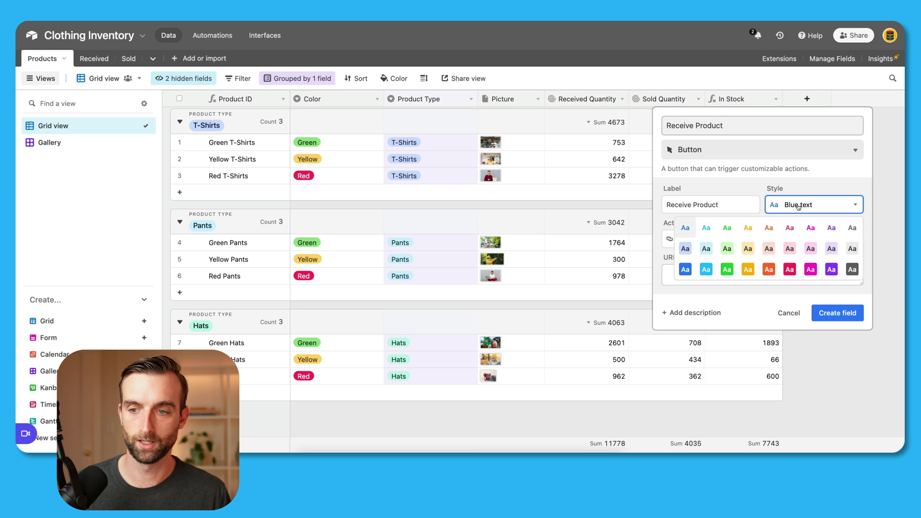
{"action": "left_click", "coordinate": [727, 270]}
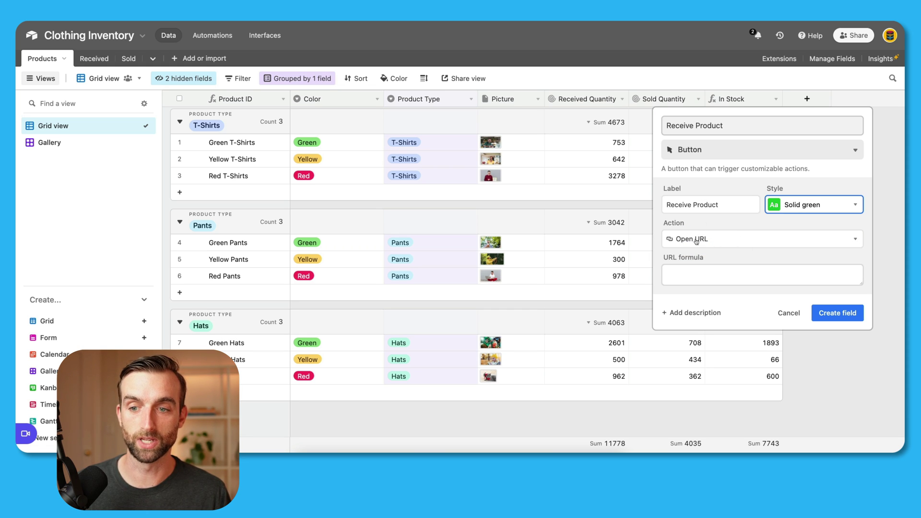
{"action": "left_click", "coordinate": [703, 272]}
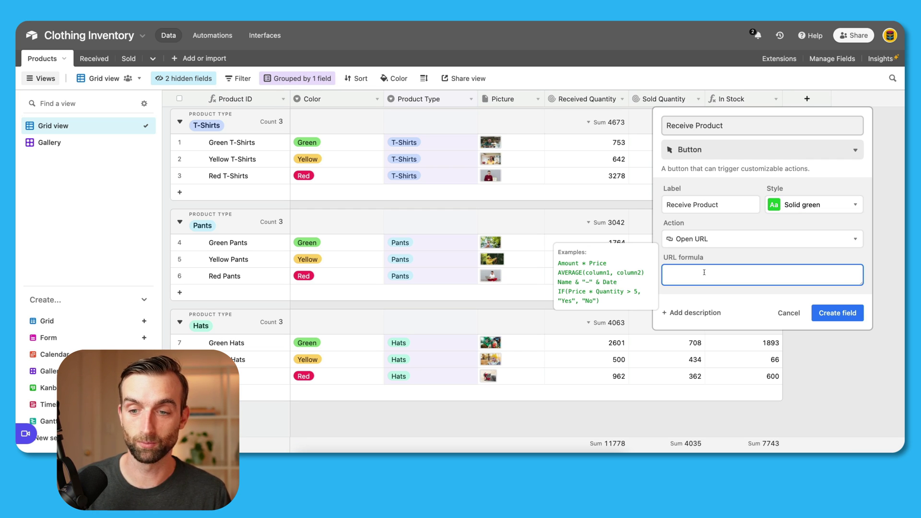
{"action": "type", "text": "''"}
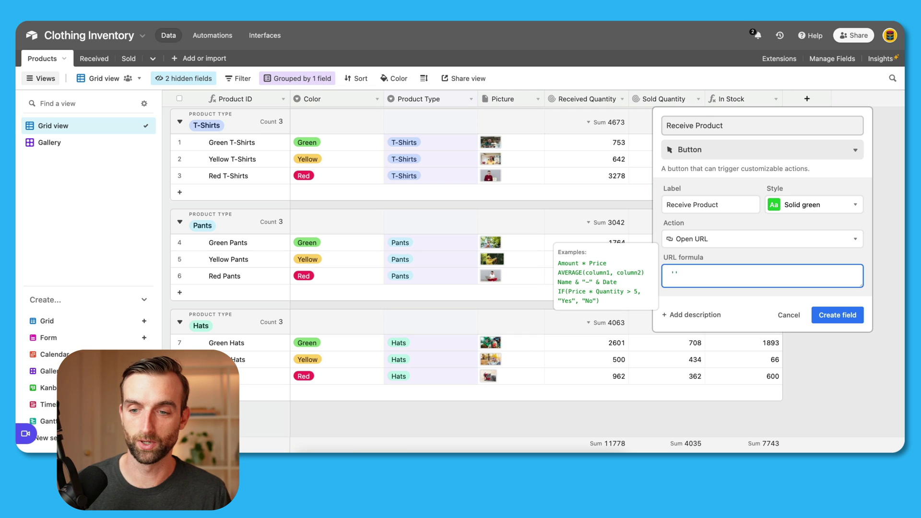
{"action": "left_click", "coordinate": [846, 319]}
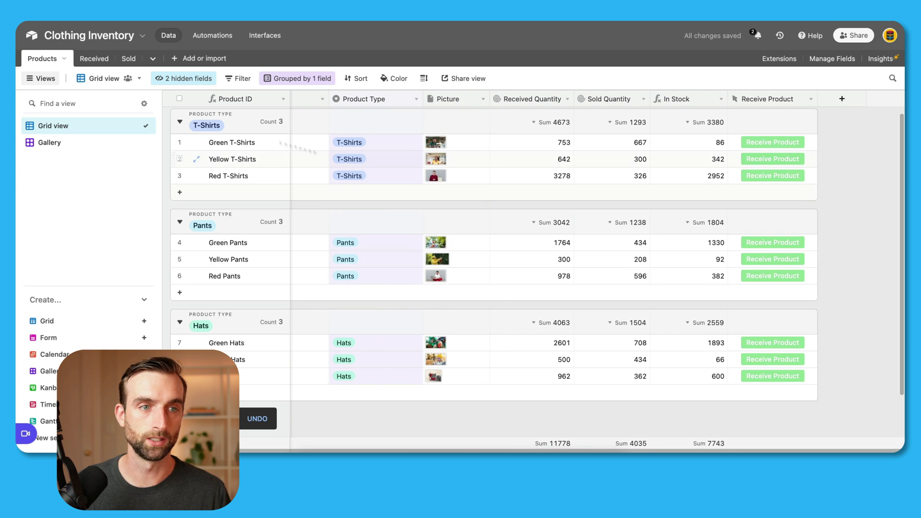
Step: Copy the share link of the Received table's Receiving form
{"action": "left_click", "coordinate": [95, 58]}
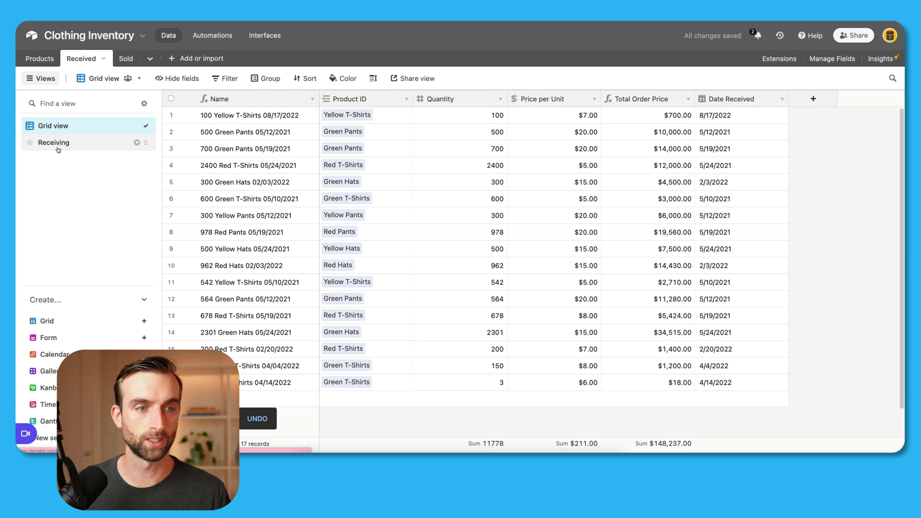
{"action": "left_click", "coordinate": [61, 144]}
{"action": "left_click", "coordinate": [183, 78]}
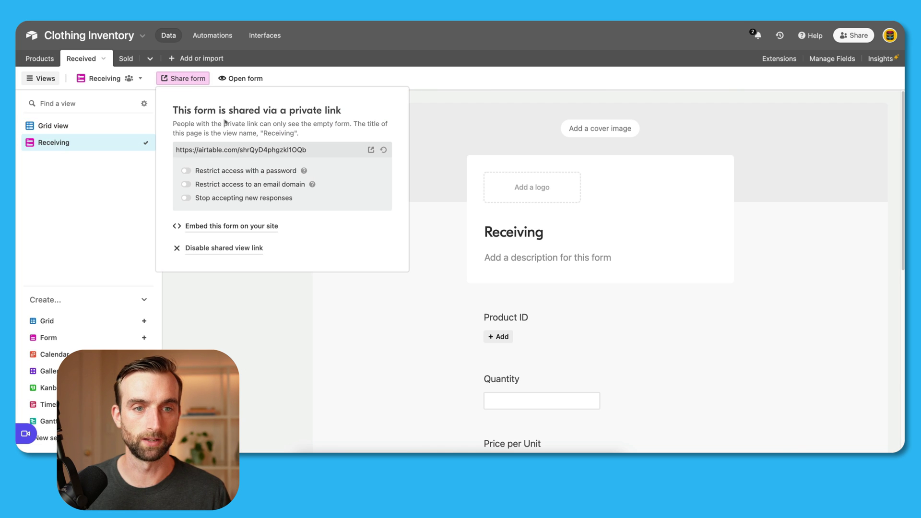
{"action": "left_click_drag", "start_coordinate": [325, 149], "coordinate": [161, 142]}
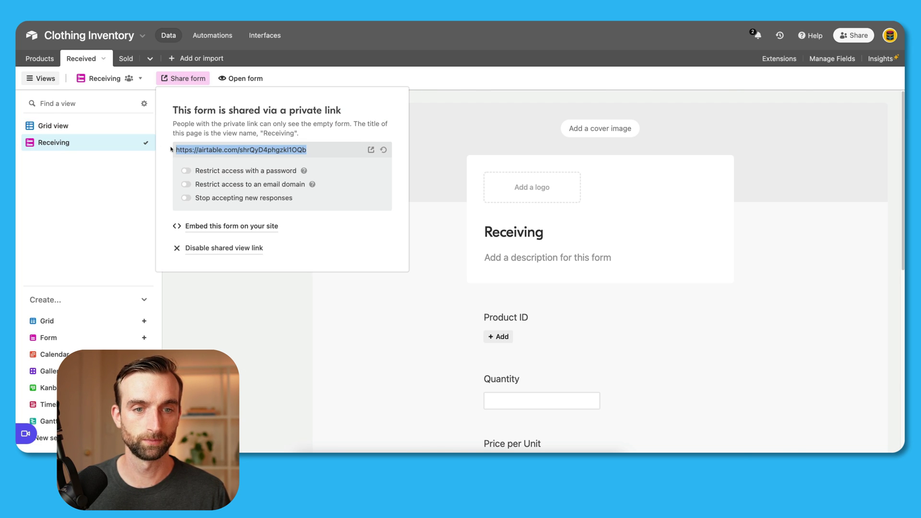
Step: Set Receive Product's URL formula to link&'?prefill_Product%20ID='&RECORD_ID()
{"action": "left_click", "coordinate": [53, 60]}
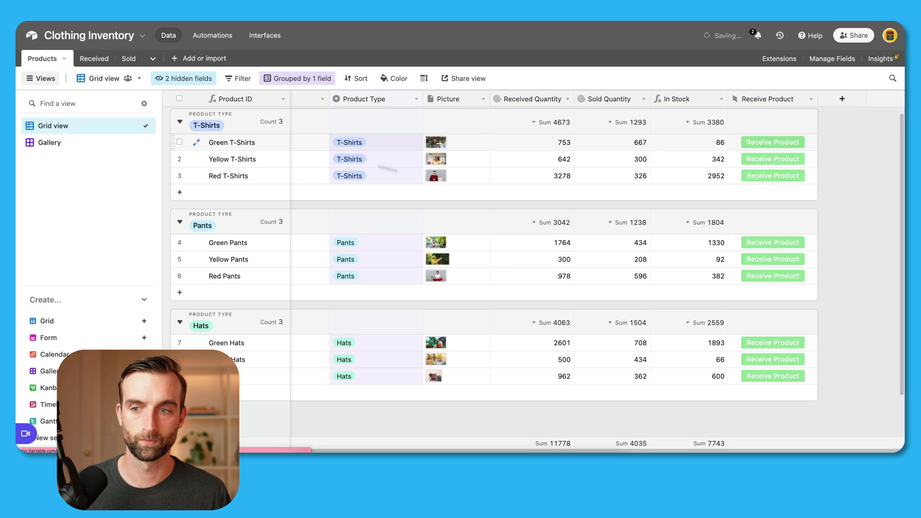
{"action": "double_click", "coordinate": [767, 99]}
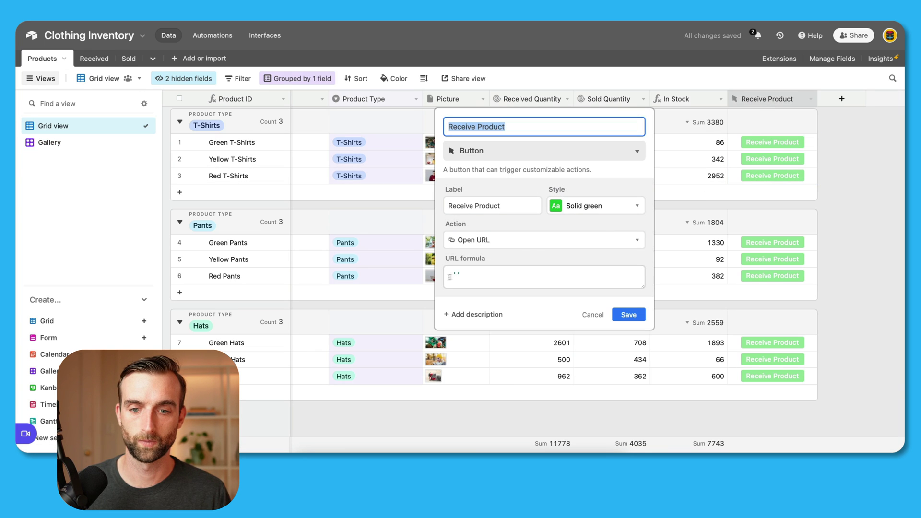
{"action": "left_click", "coordinate": [456, 275]}
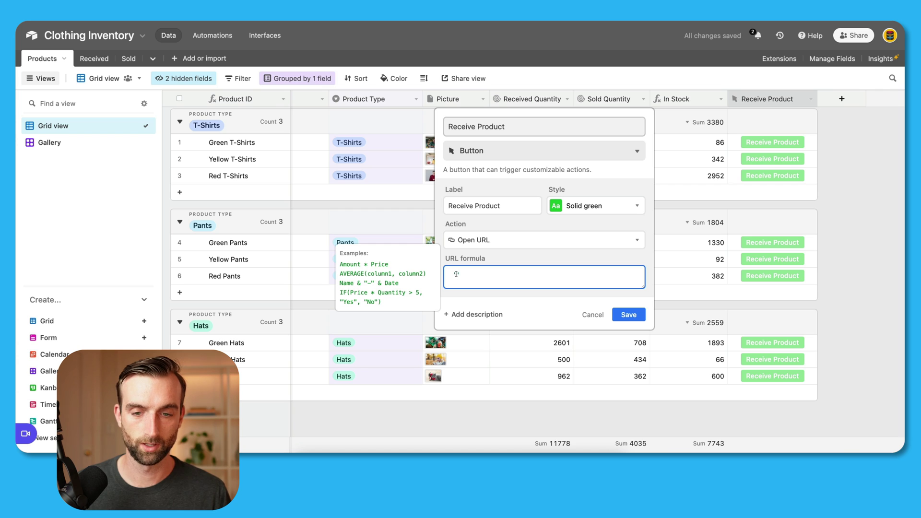
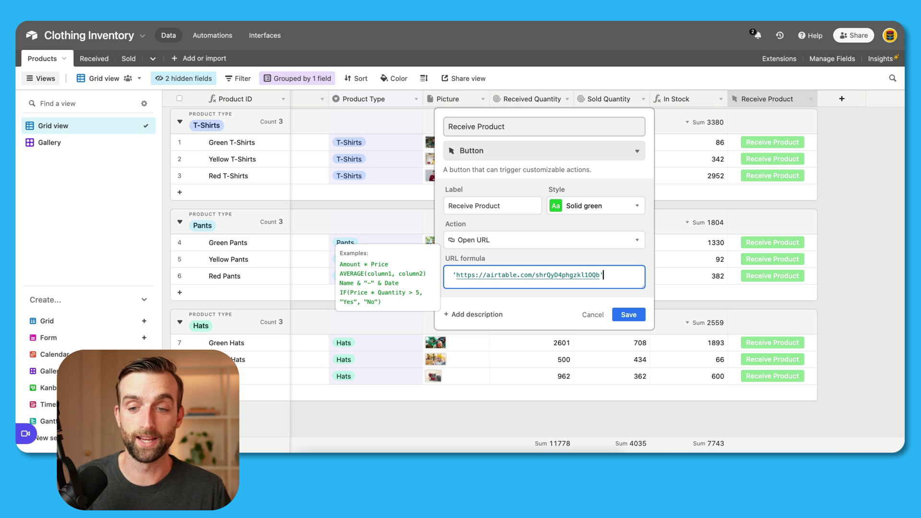
{"action": "type", "text": "&"}
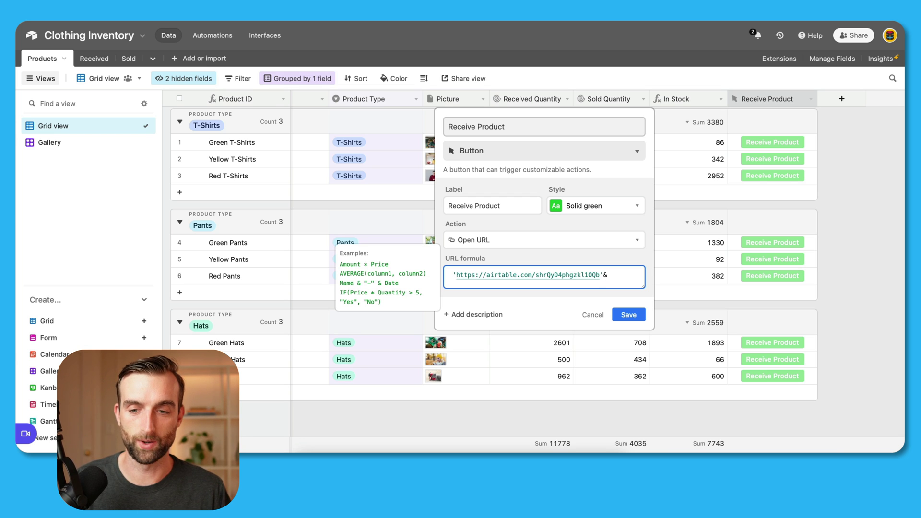
{"action": "type", "text": "'"}
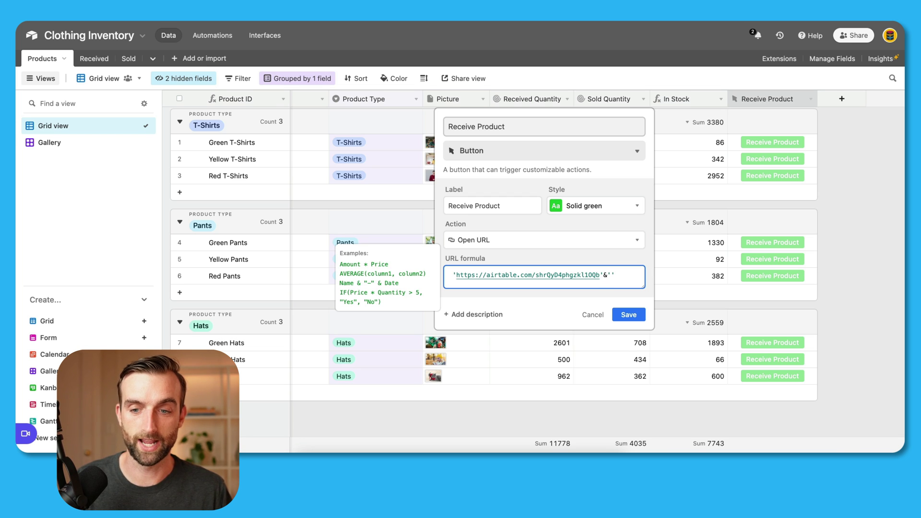
{"action": "type", "text": "?"}
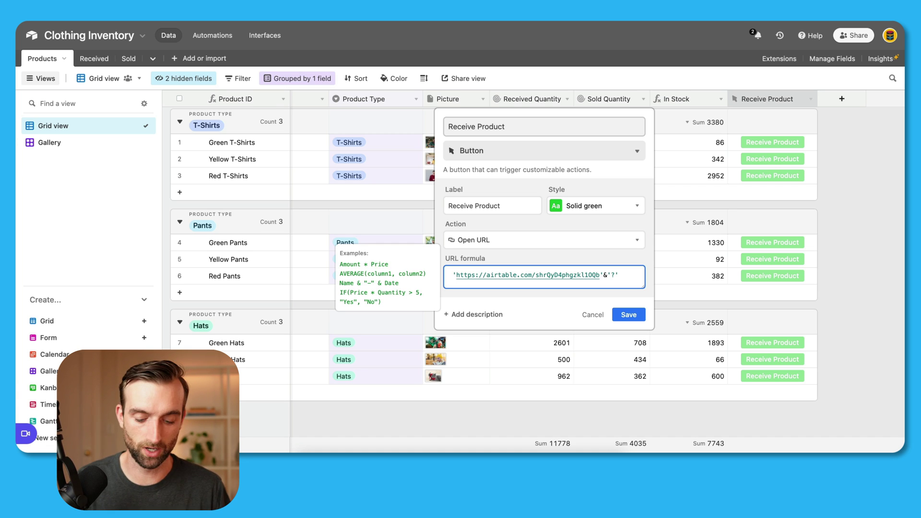
{"action": "type", "text": "prefill_"}
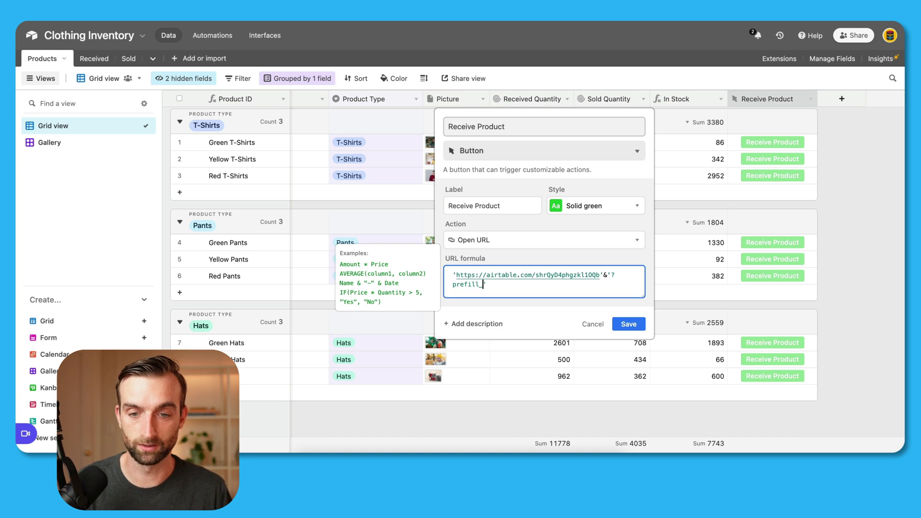
{"action": "type", "text": "Pro"}
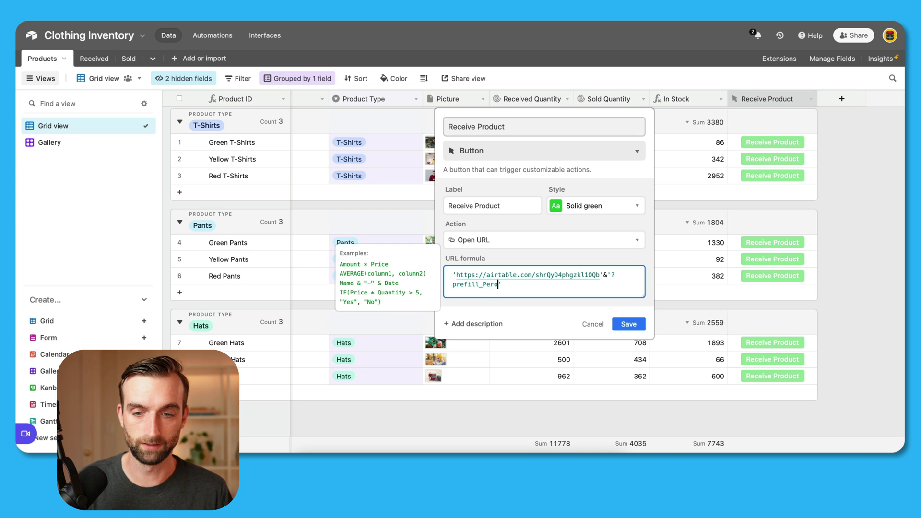
{"action": "type", "text": "duct"}
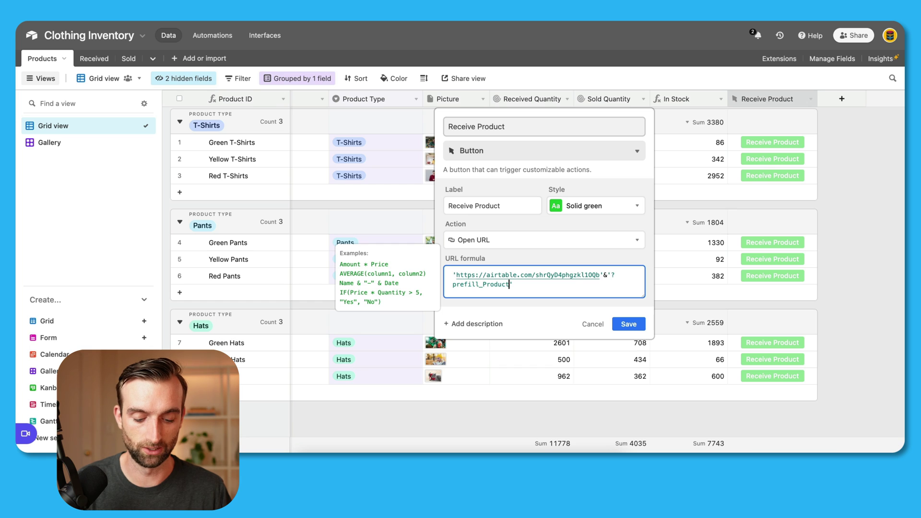
{"action": "type", "text": "%"}
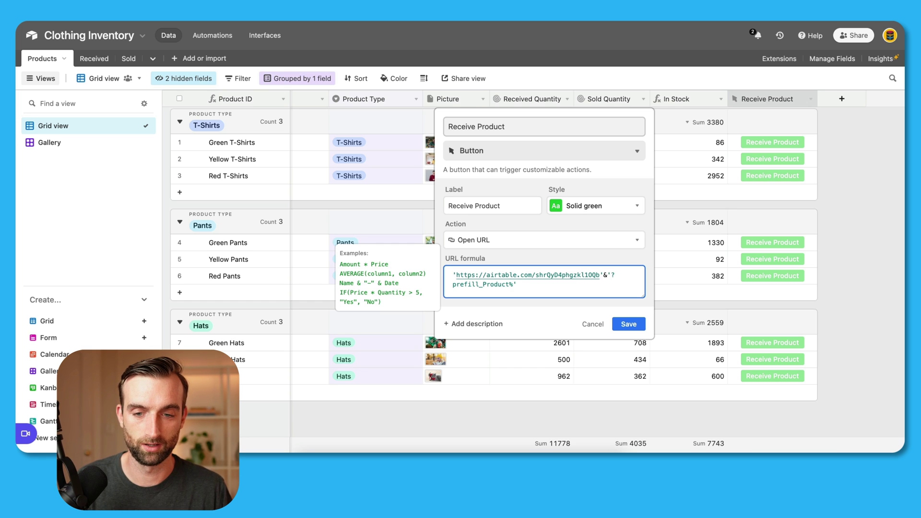
{"action": "type", "text": "20"}
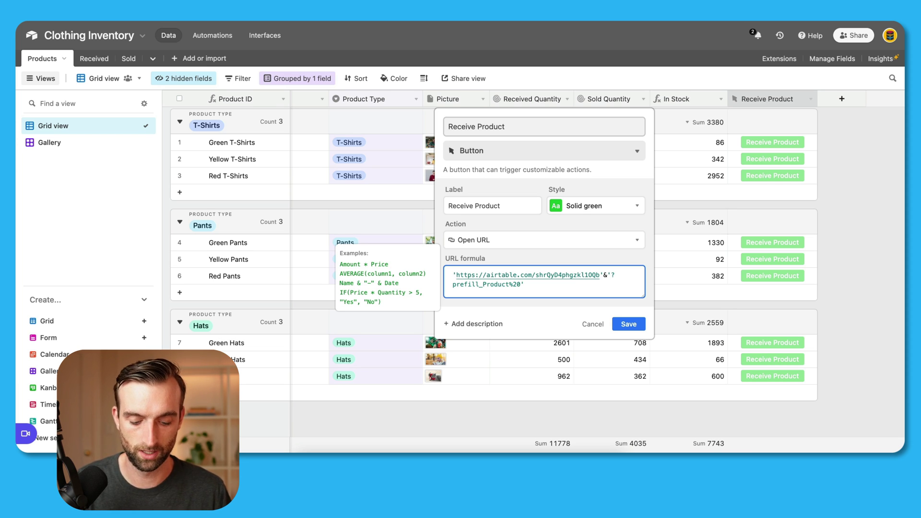
{"action": "type", "text": "ID"}
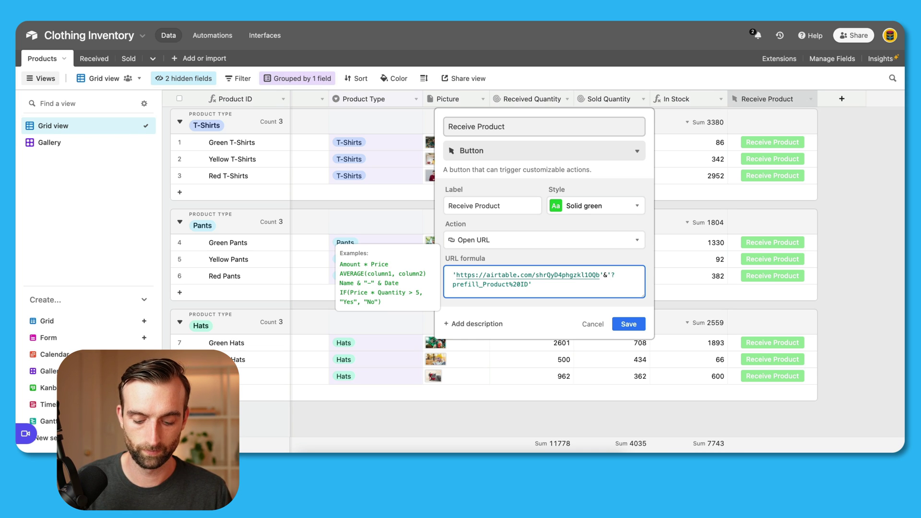
{"action": "type", "text": "='"}
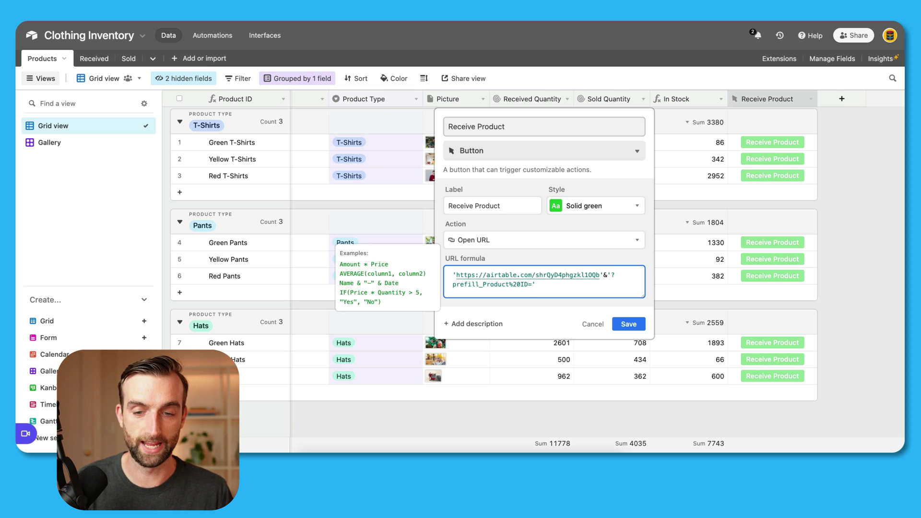
{"action": "type", "text": "&reco"}
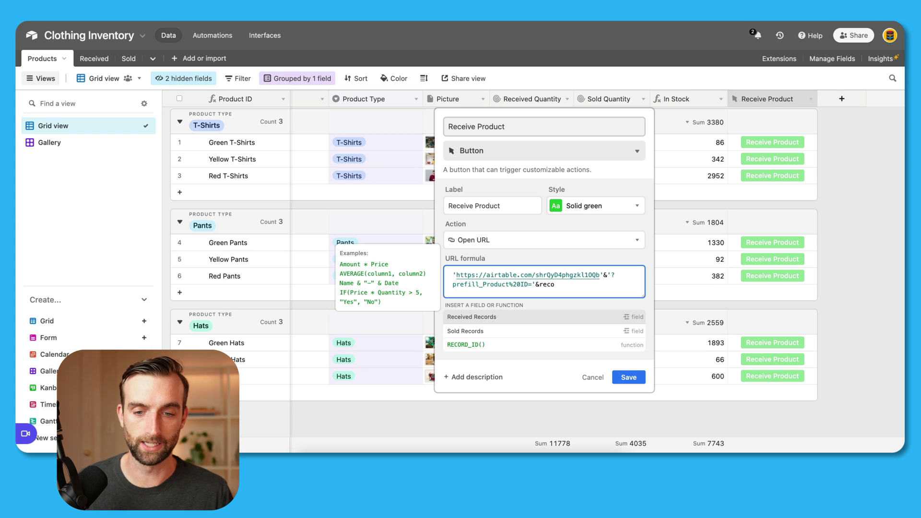
{"action": "left_click", "coordinate": [565, 344]}
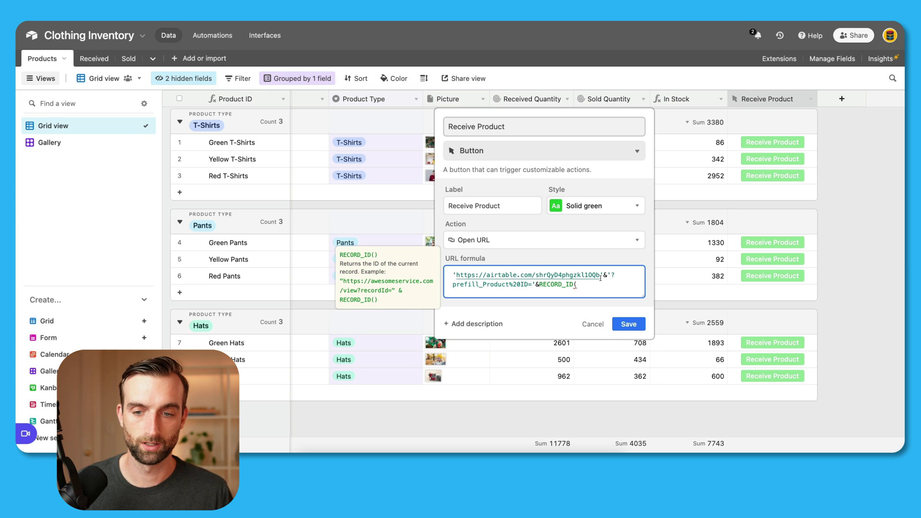
{"action": "type", "text": ")"}
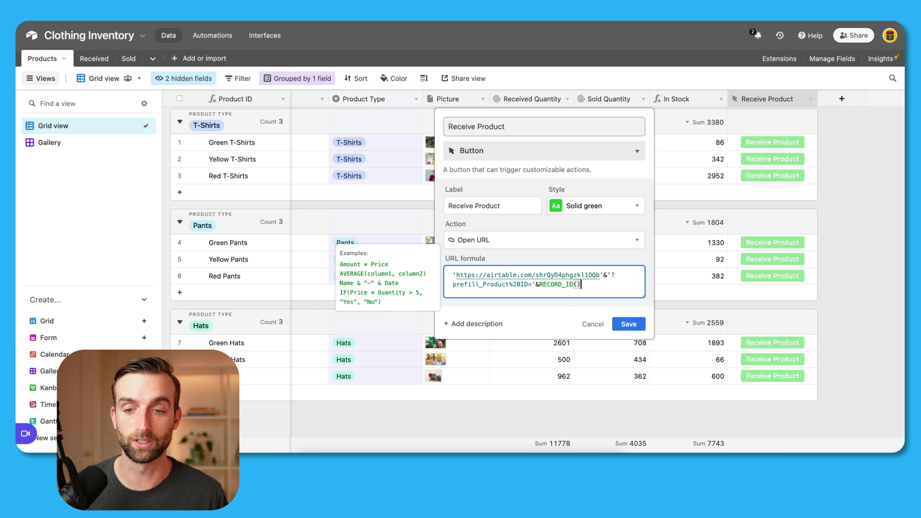
{"action": "left_click", "coordinate": [628, 325]}
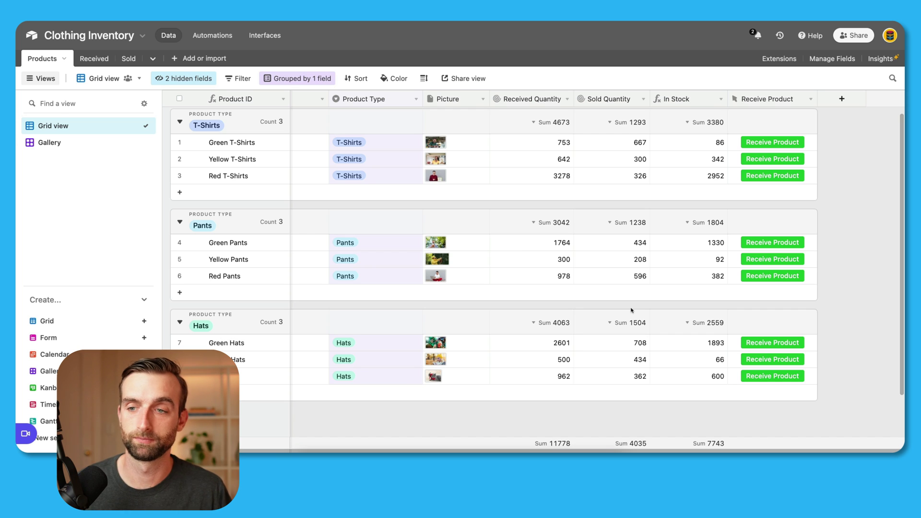
Step: Submit the Receiving form for Green T-Shirts: quantity 100, price 6, received August 17
{"action": "left_click", "coordinate": [771, 143]}
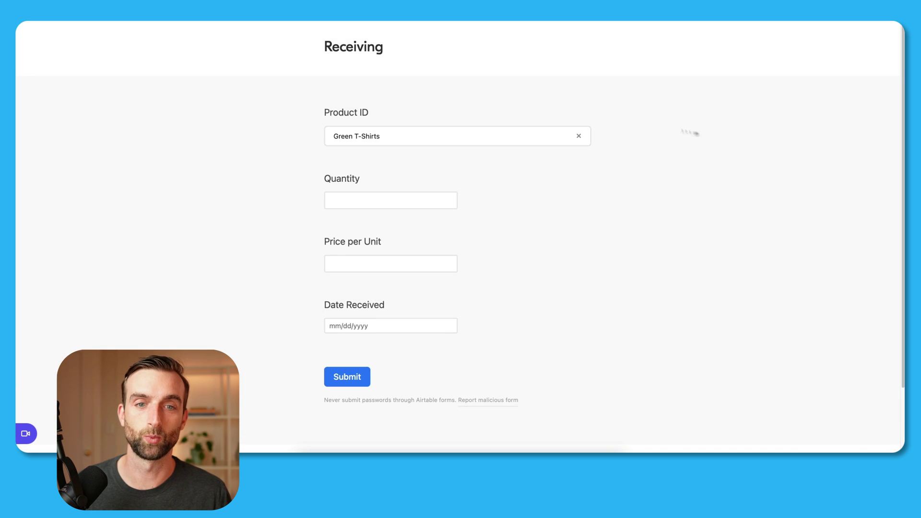
{"action": "left_click", "coordinate": [435, 204]}
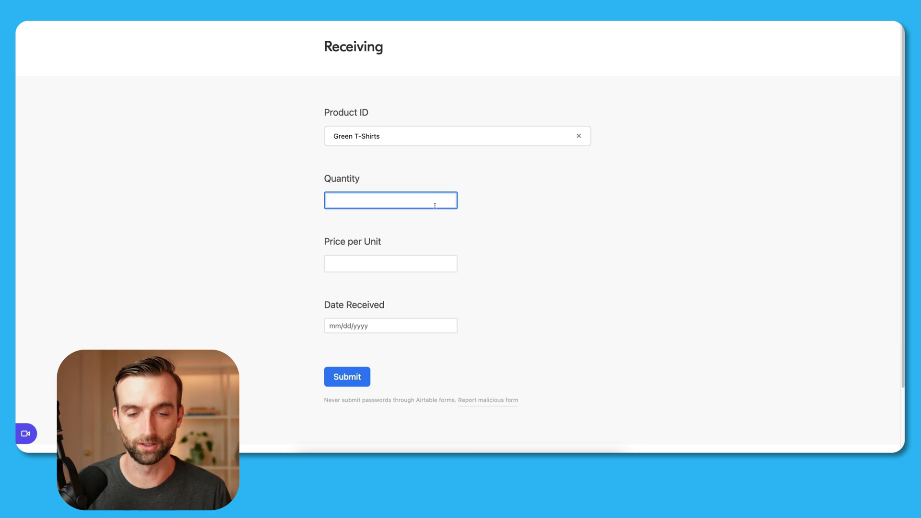
{"action": "type", "text": "100"}
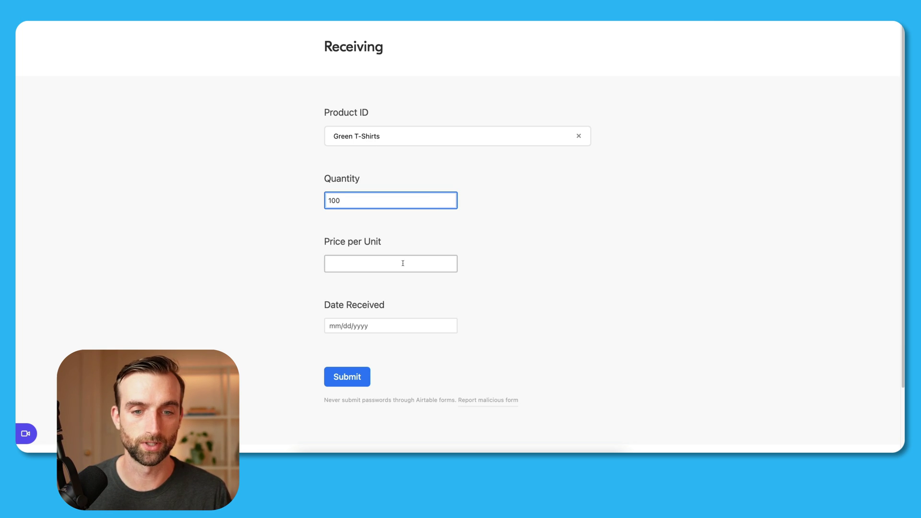
{"action": "left_click", "coordinate": [403, 263]}
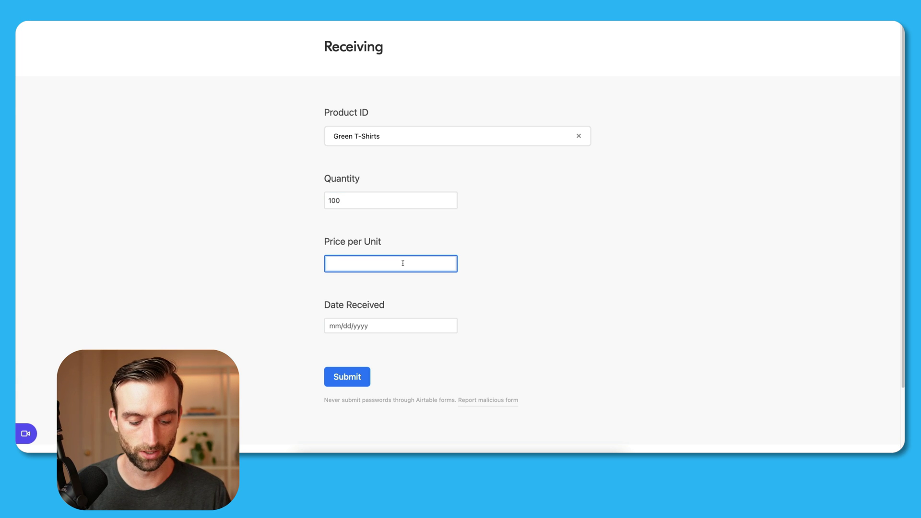
{"action": "type", "text": "6"}
{"action": "left_click", "coordinate": [403, 325]}
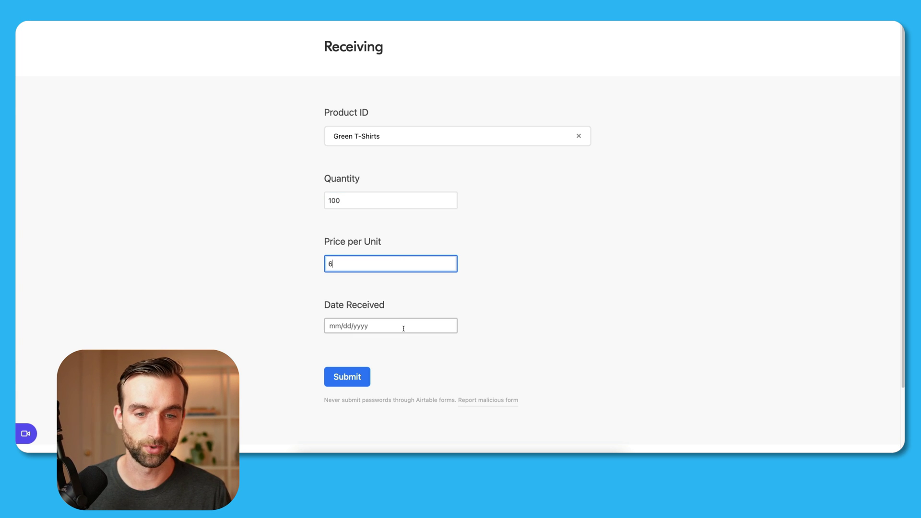
{"action": "left_click", "coordinate": [387, 265]}
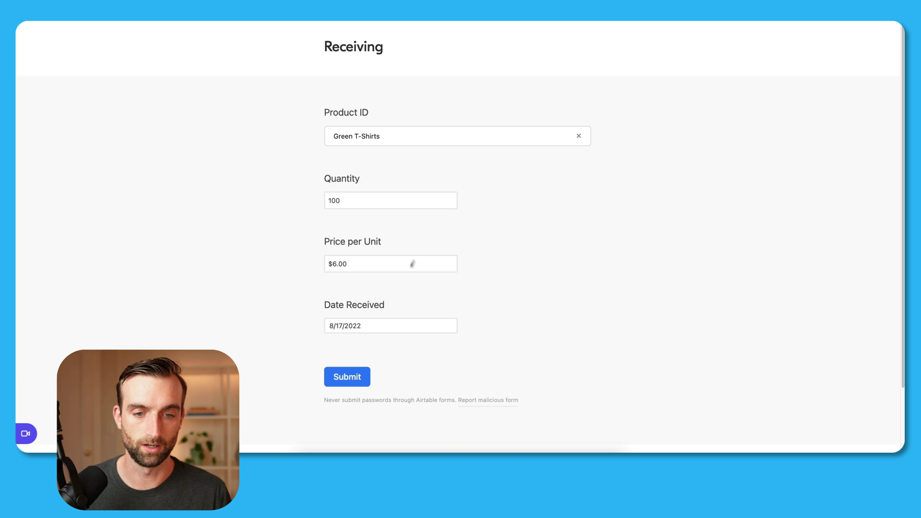
{"action": "left_click", "coordinate": [357, 377]}
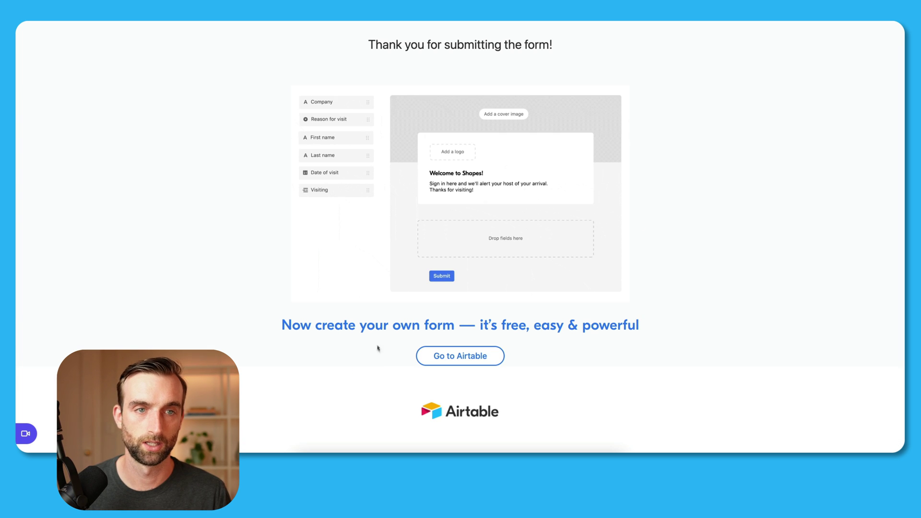
Step: Check the new record in the Received grid, then return to Products
{"action": "left_click", "coordinate": [212, 23]}
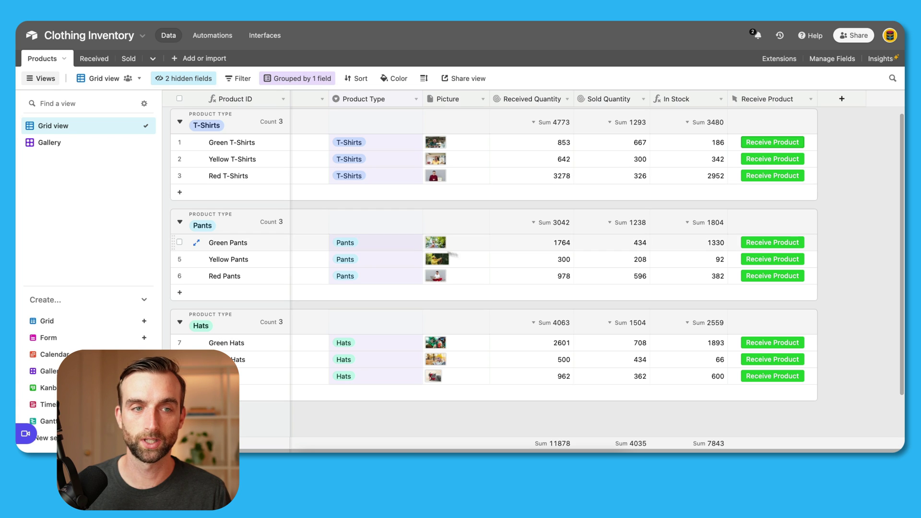
{"action": "left_click", "coordinate": [94, 58]}
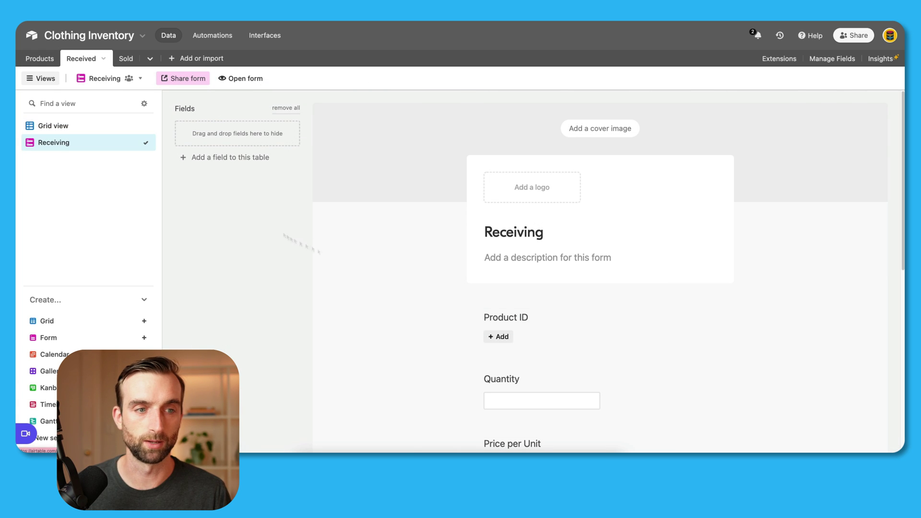
{"action": "left_click", "coordinate": [60, 126]}
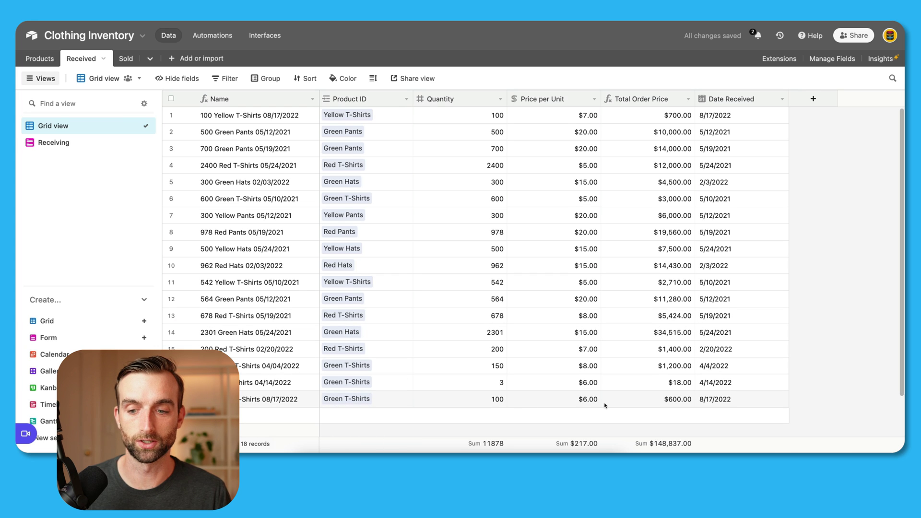
{"action": "left_click", "coordinate": [36, 60]}
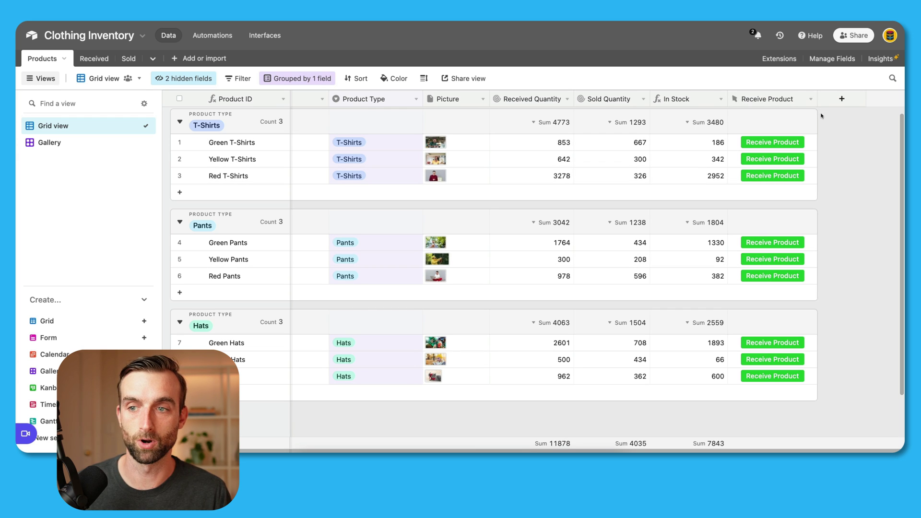
Step: Add a solid orange Sold Product button opening the Sold form with Product ID prefilled, and test it
{"action": "left_click", "coordinate": [840, 100]}
{"action": "type", "text": "Sol Product"}
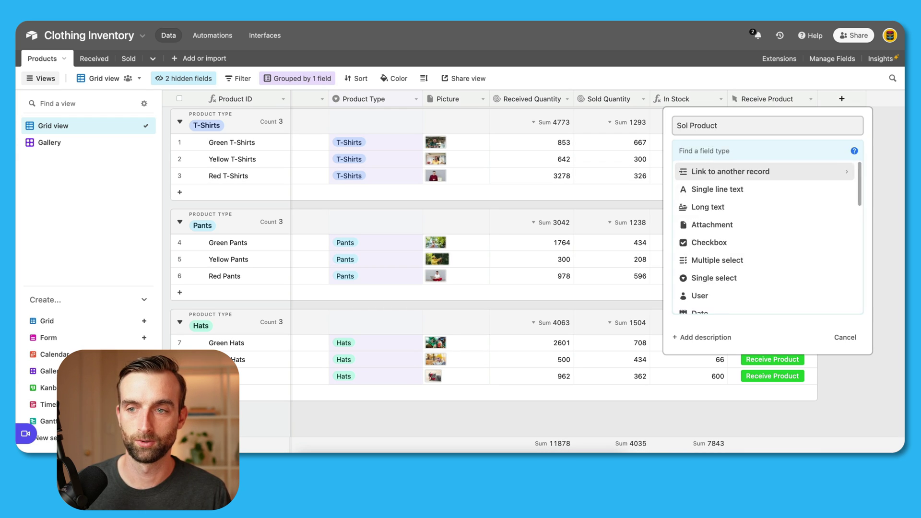
{"action": "left_click", "coordinate": [759, 277]}
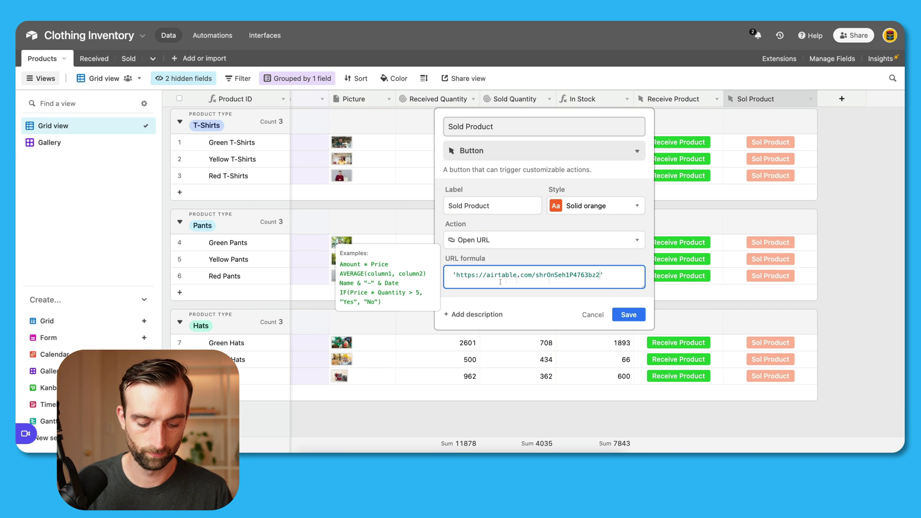
{"action": "type", "text": "&'?prefill_Product%20ID'"}
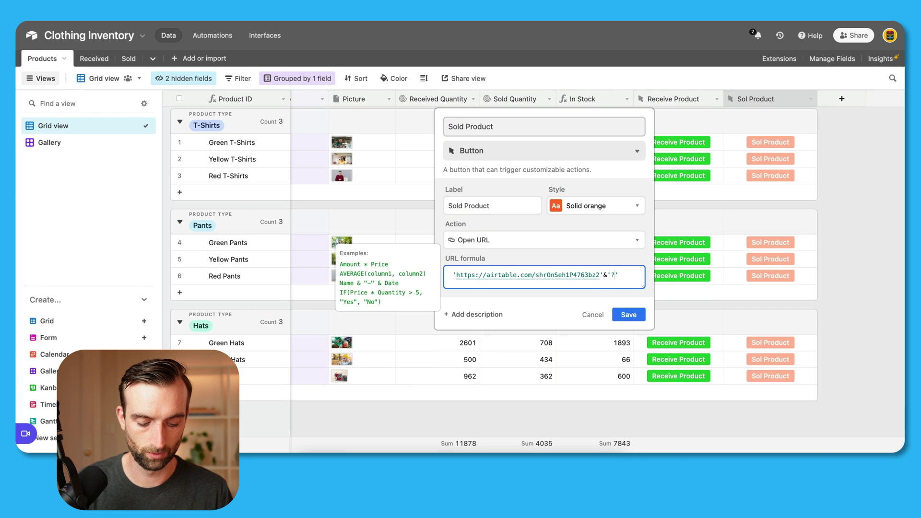
{"action": "left_click", "coordinate": [628, 323]}
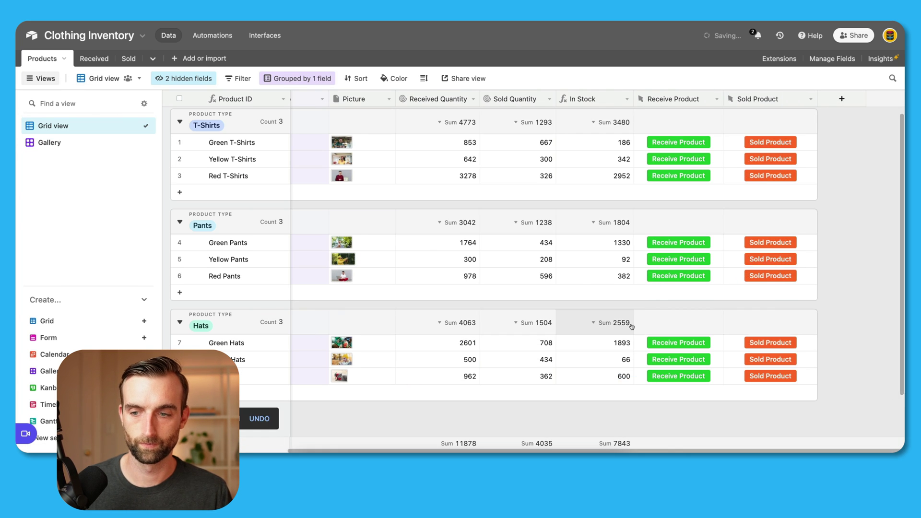
{"action": "left_click", "coordinate": [767, 142]}
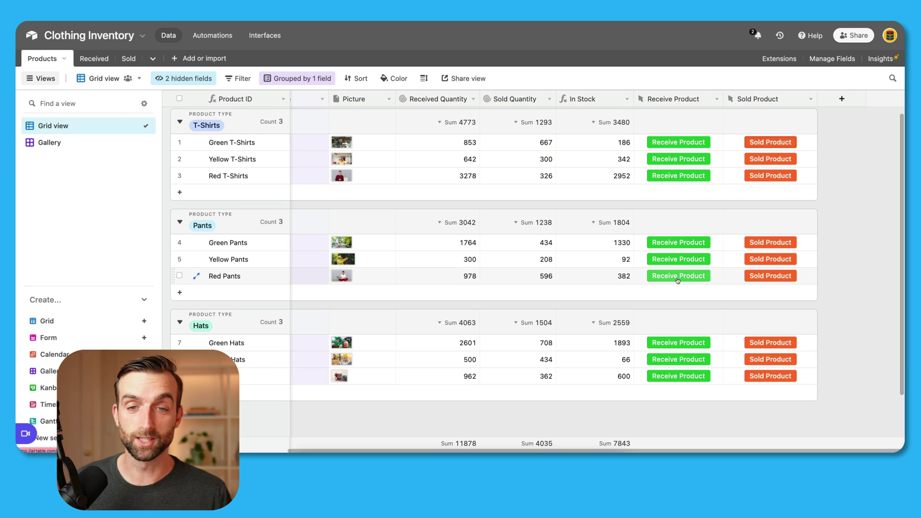
{"action": "left_click", "coordinate": [99, 144]}
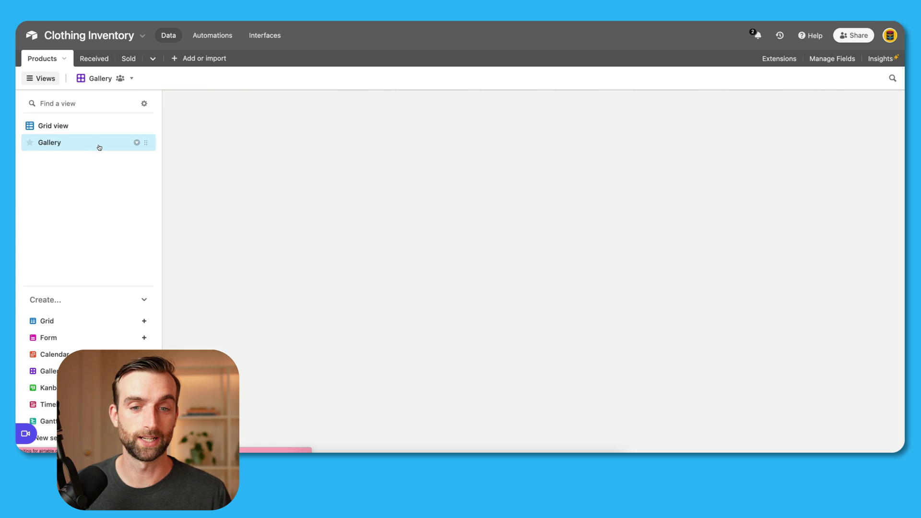
Step: Show the Receive Product and Sold Product buttons on the gallery cards and test one
{"action": "left_click", "coordinate": [180, 78]}
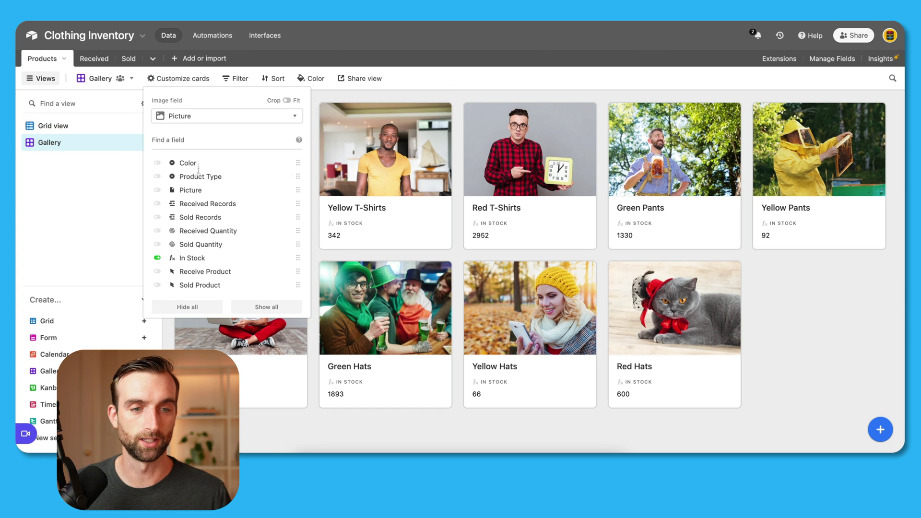
{"action": "left_click", "coordinate": [189, 272]}
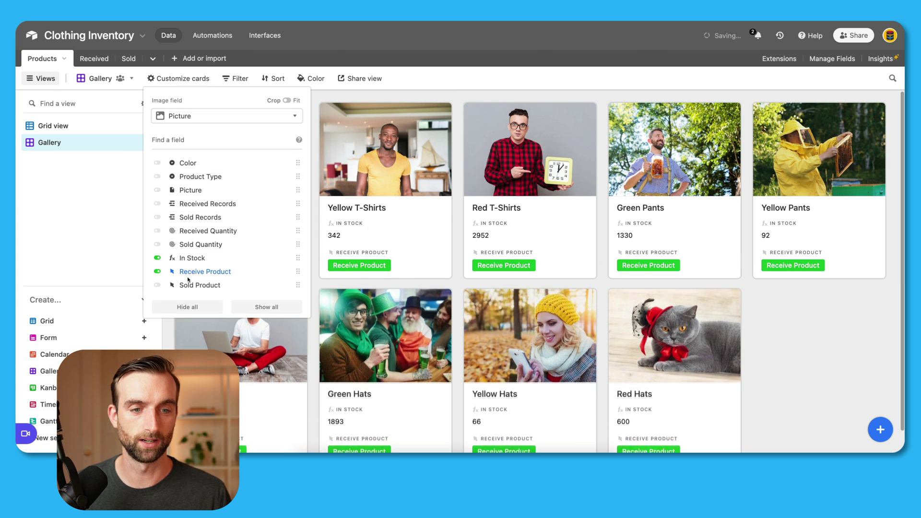
{"action": "left_click", "coordinate": [189, 285]}
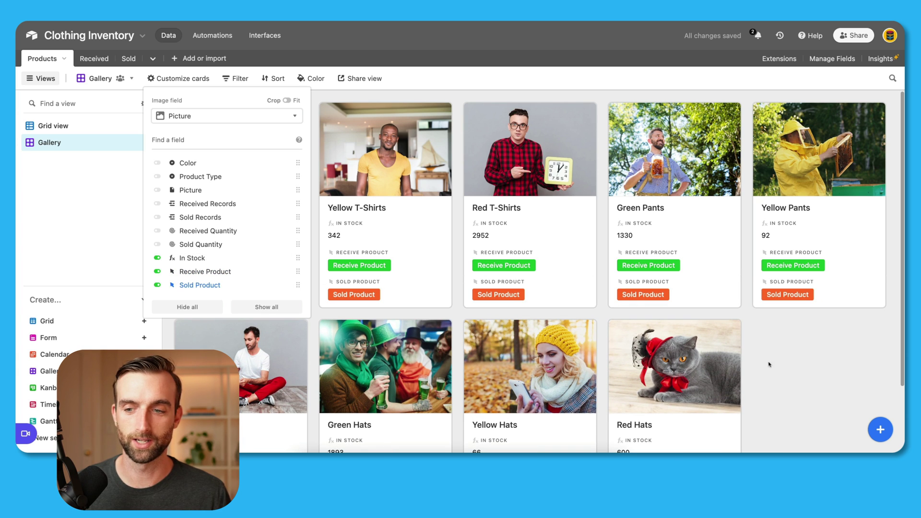
{"action": "left_click", "coordinate": [809, 362]}
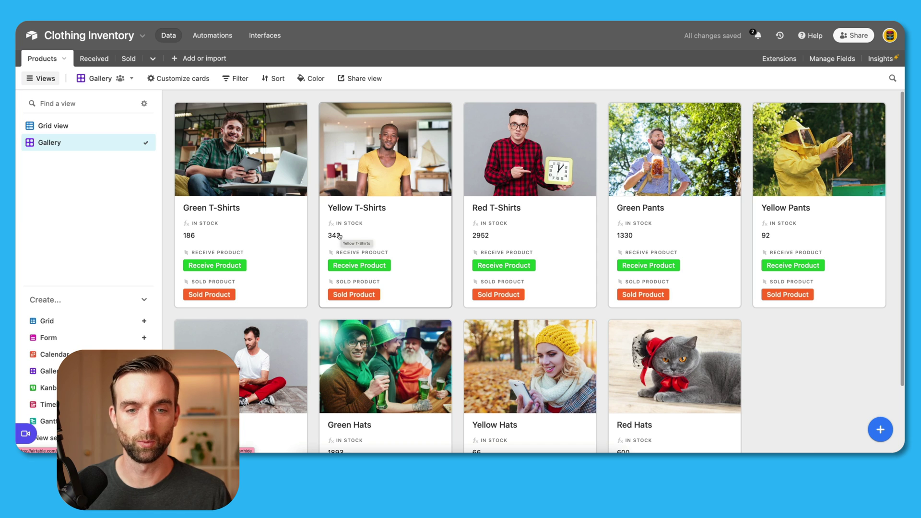
{"action": "left_click", "coordinate": [360, 293]}
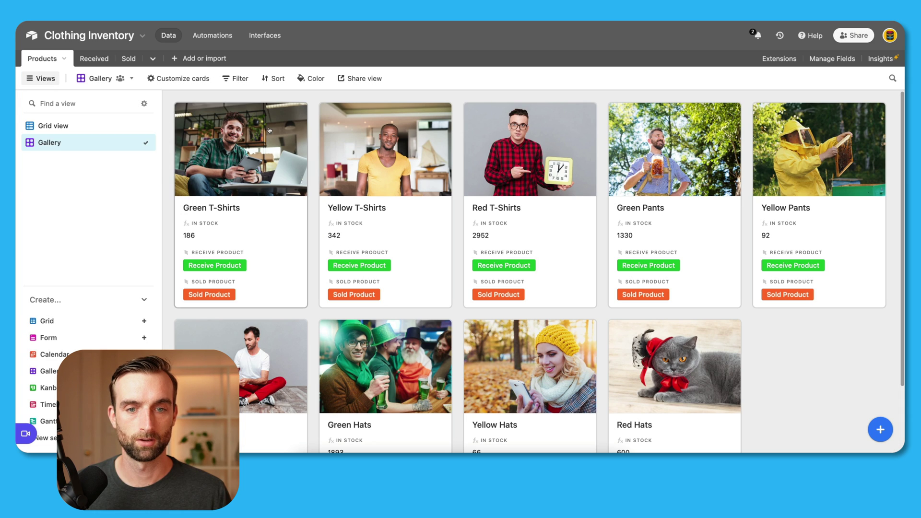
Step: Create a private share link for the gallery and open it in a new tab
{"action": "left_click", "coordinate": [360, 78]}
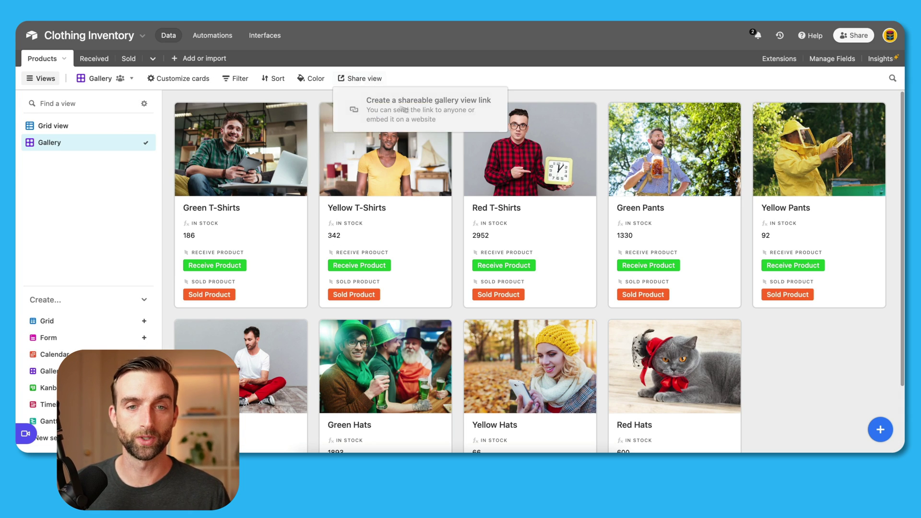
{"action": "left_click", "coordinate": [415, 111]}
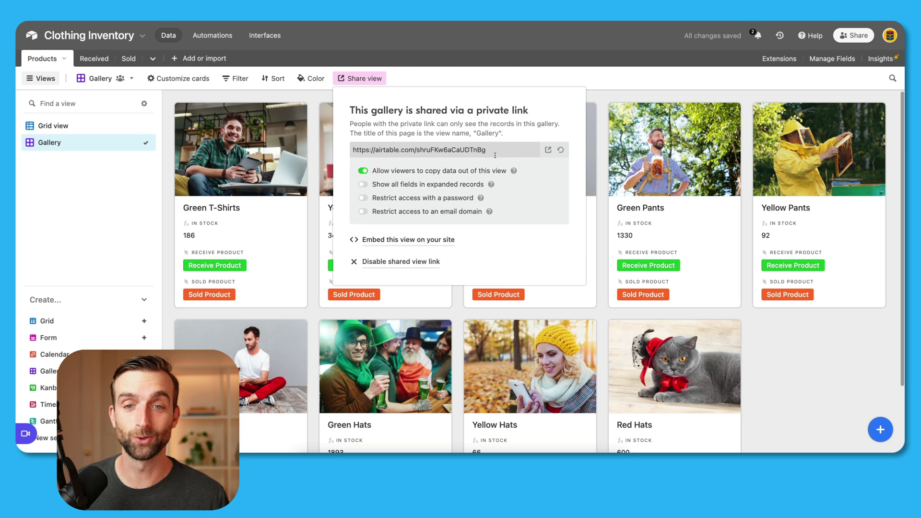
{"action": "left_click", "coordinate": [489, 150]}
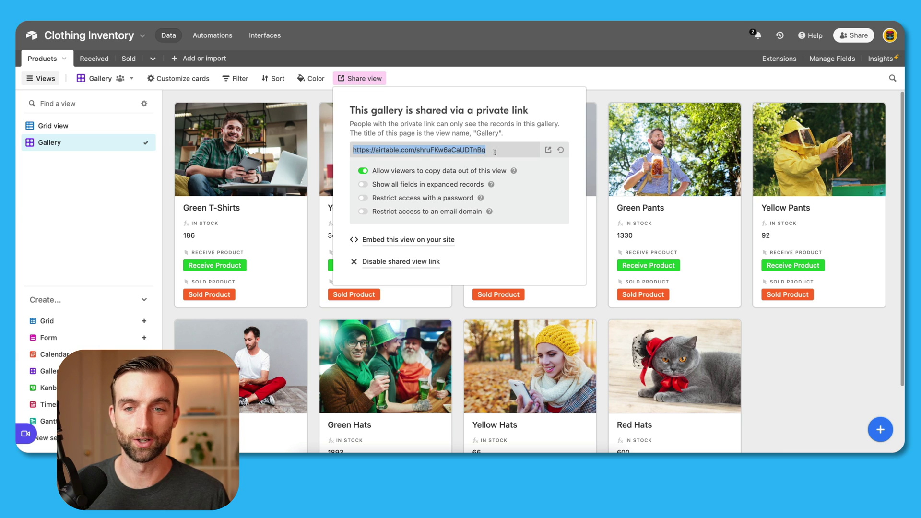
{"action": "left_click", "coordinate": [547, 149]}
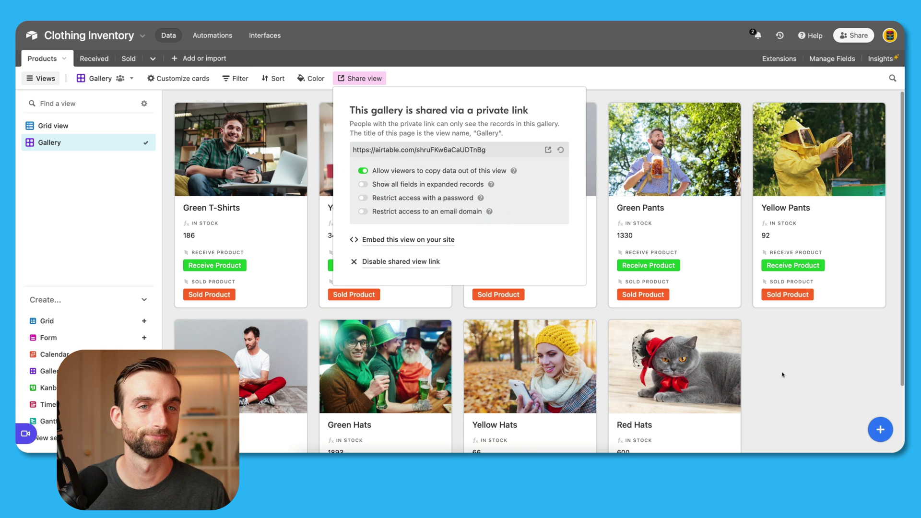
Step: Close the gallery's sharing options
{"action": "left_click", "coordinate": [783, 374]}
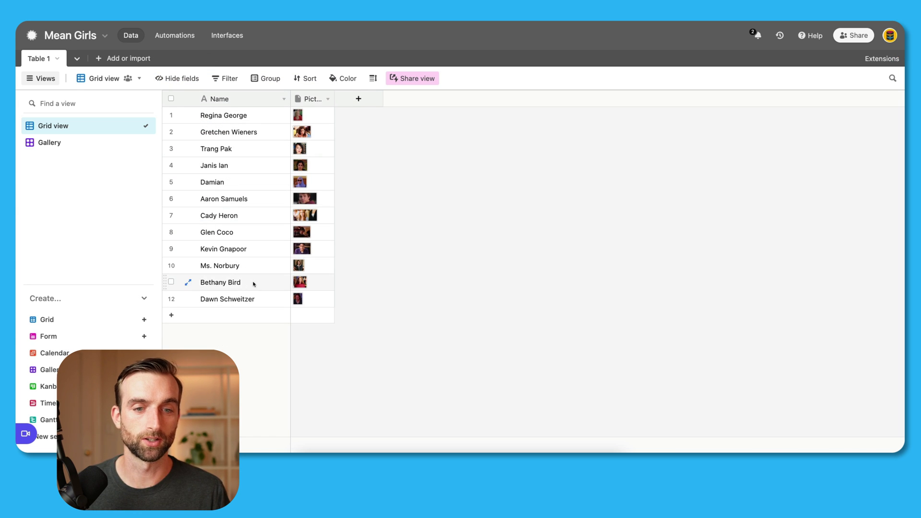
Step: Confirm the Mean Girls grid view's share link allows syncing to other bases, then close it
{"action": "left_click", "coordinate": [413, 81]}
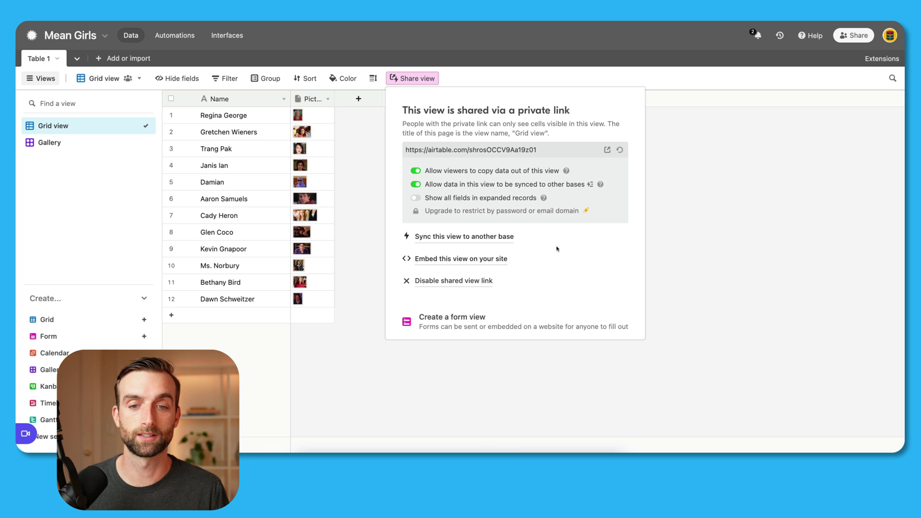
{"action": "left_click", "coordinate": [357, 250]}
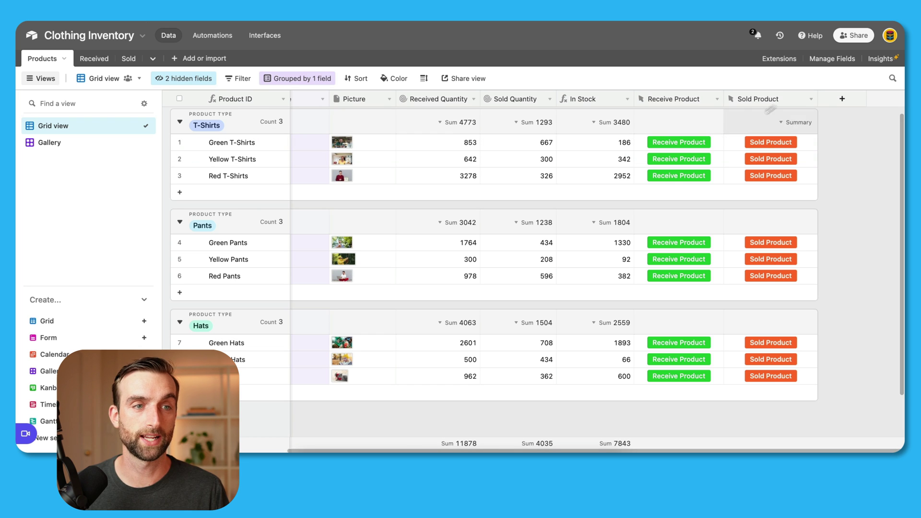
Step: Start syncing a table from another base and choose Mean Girls as the source base
{"action": "left_click", "coordinate": [174, 59]}
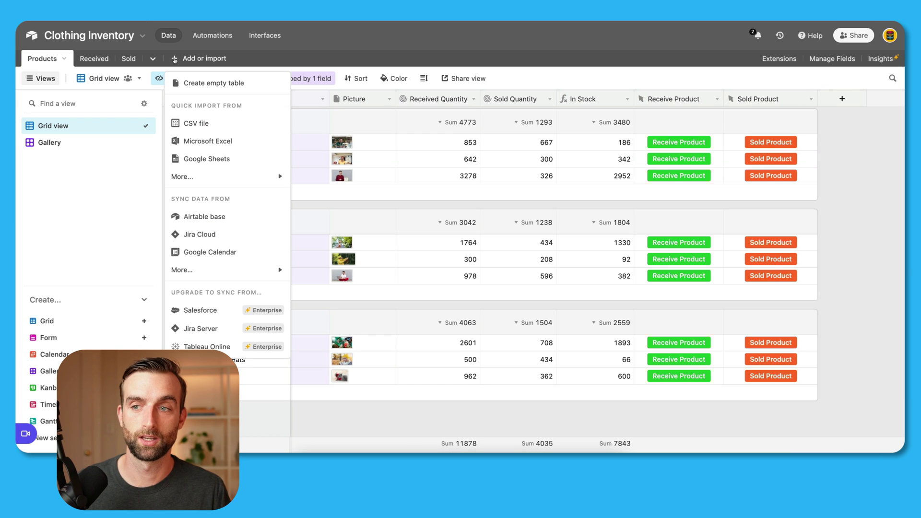
{"action": "mouse_move", "coordinate": [226, 178]}
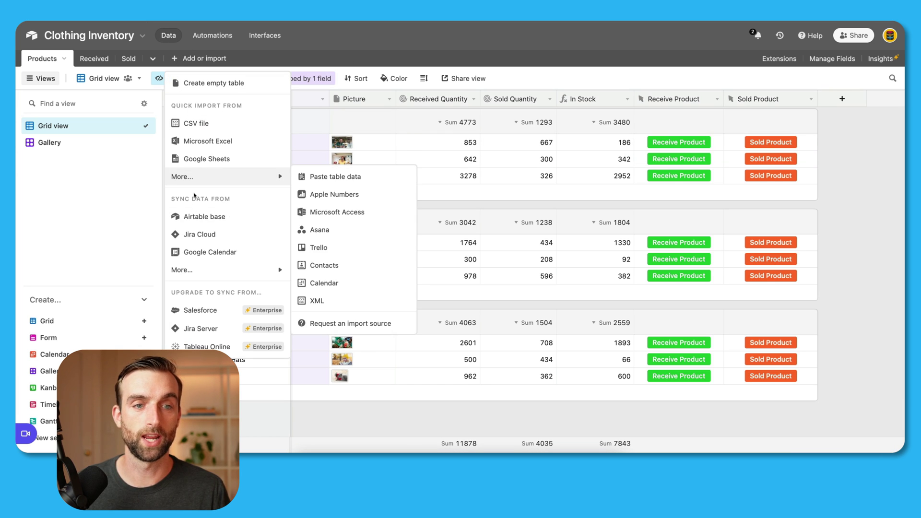
{"action": "left_click", "coordinate": [202, 217]}
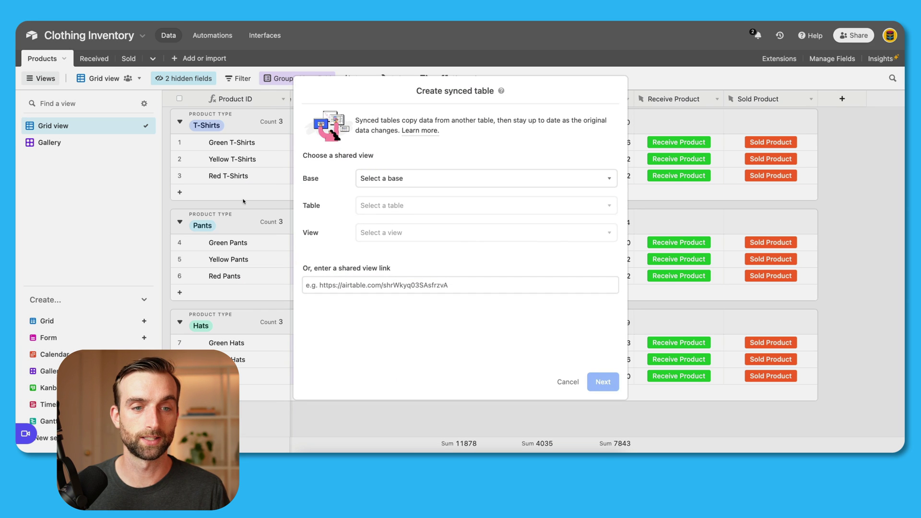
{"action": "left_click", "coordinate": [457, 175]}
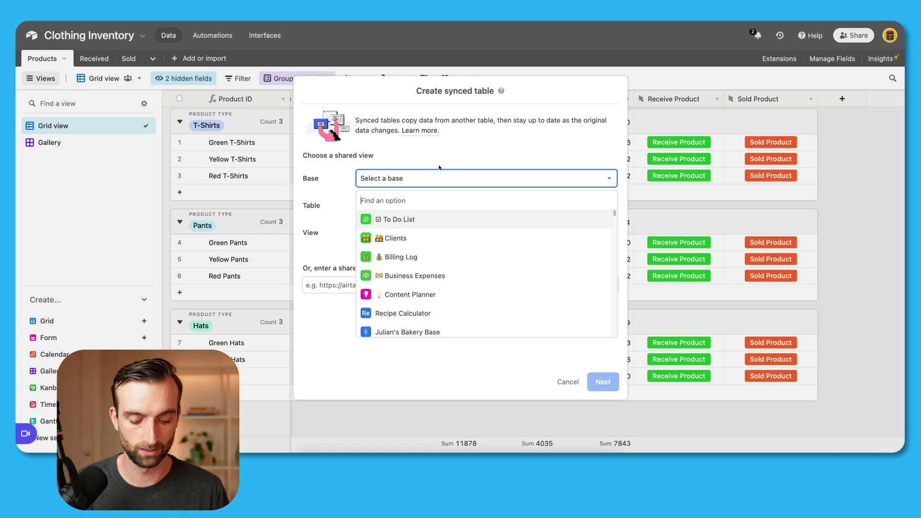
{"action": "type", "text": "mean"}
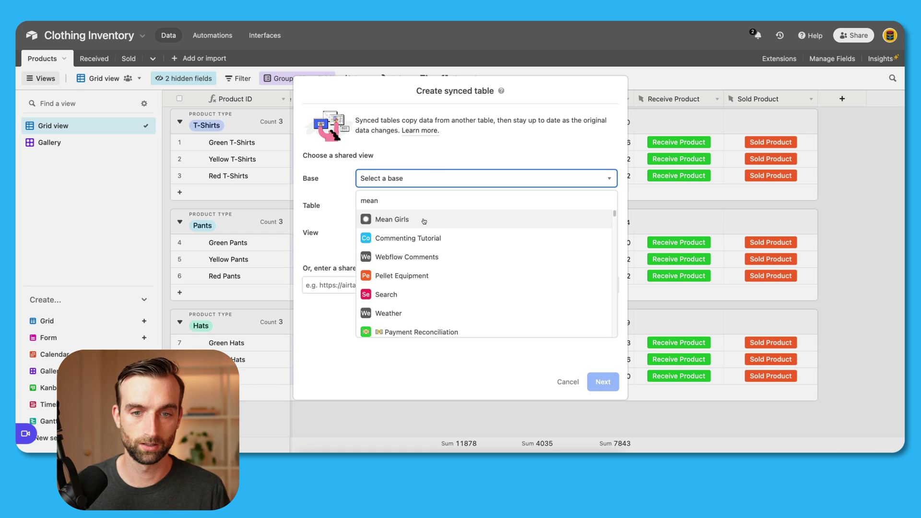
{"action": "left_click", "coordinate": [424, 220]}
Step: Select Table 1's Grid view as the source and create the synced table
{"action": "left_click", "coordinate": [424, 211]}
{"action": "left_click", "coordinate": [434, 250]}
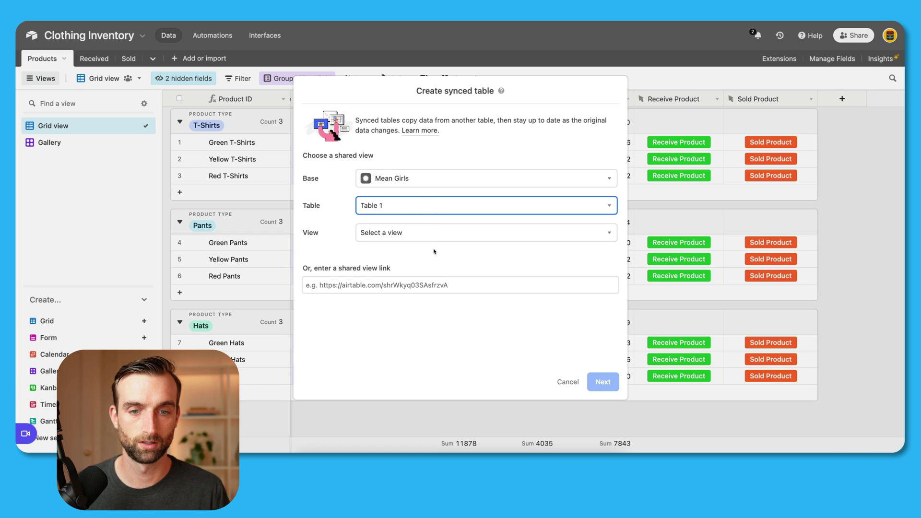
{"action": "left_click", "coordinate": [437, 233]}
{"action": "left_click", "coordinate": [443, 274]}
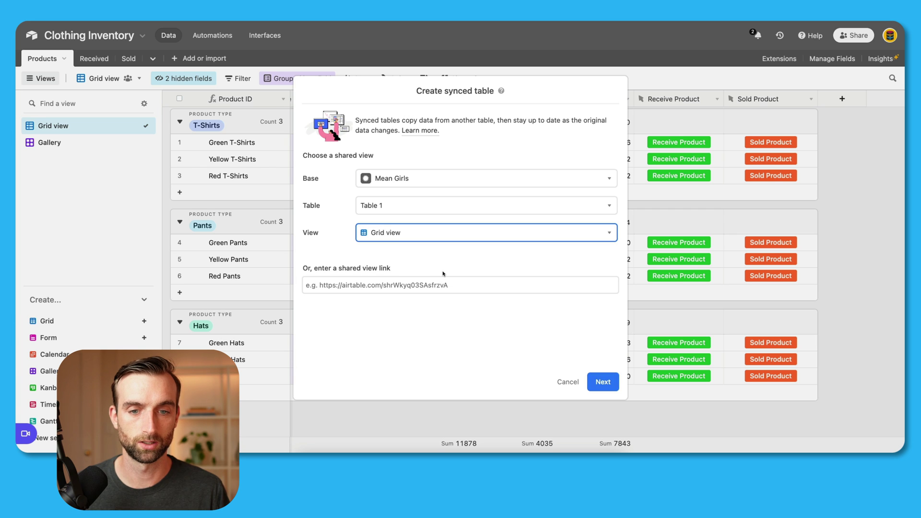
{"action": "left_click", "coordinate": [592, 379]}
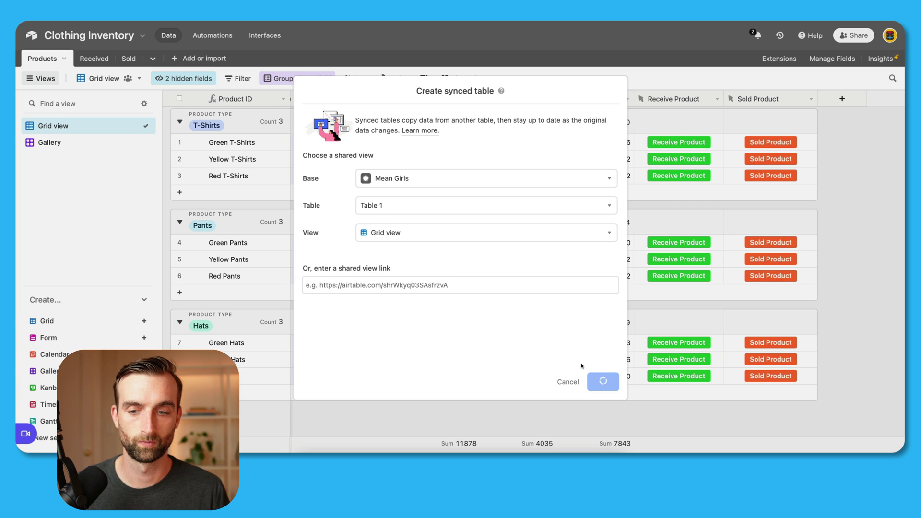
{"action": "left_click", "coordinate": [608, 381]}
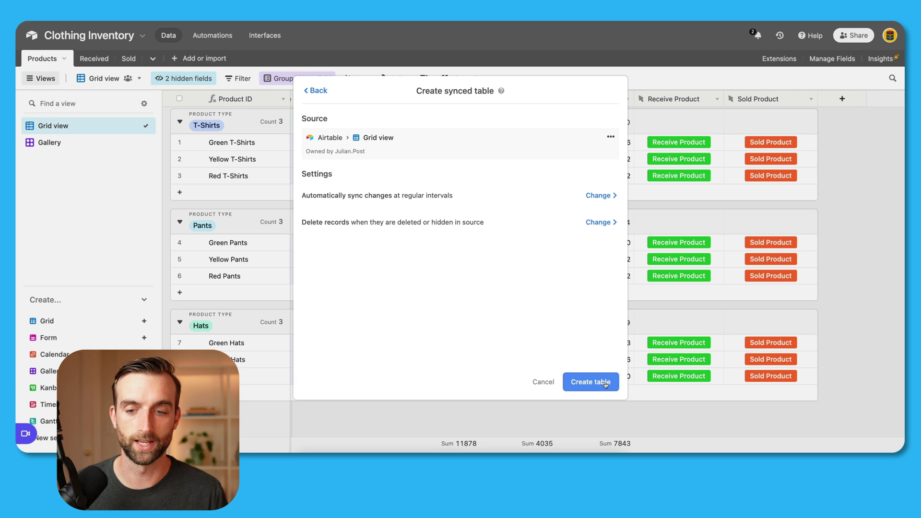
{"action": "left_click", "coordinate": [606, 383]}
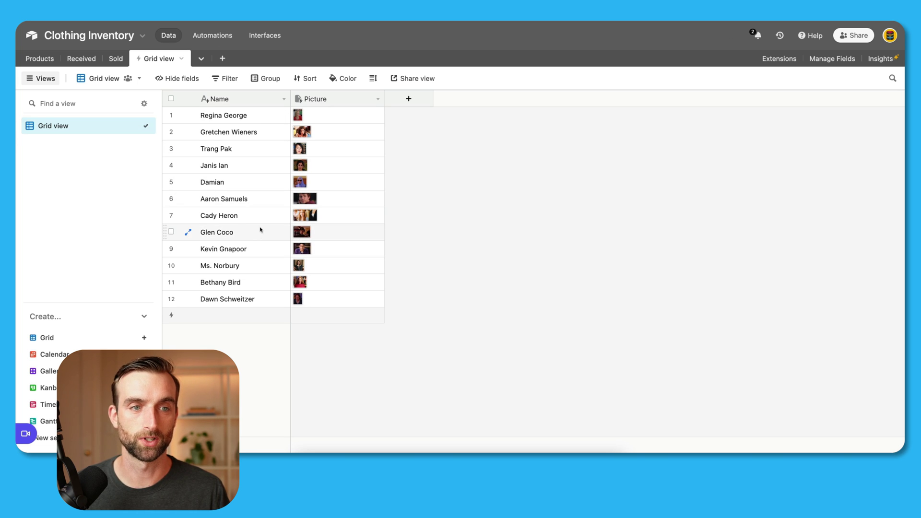
Step: In Sold's grid, add a Customer field linking one record from the synced Grid view table, skipping lookups
{"action": "left_click", "coordinate": [121, 66]}
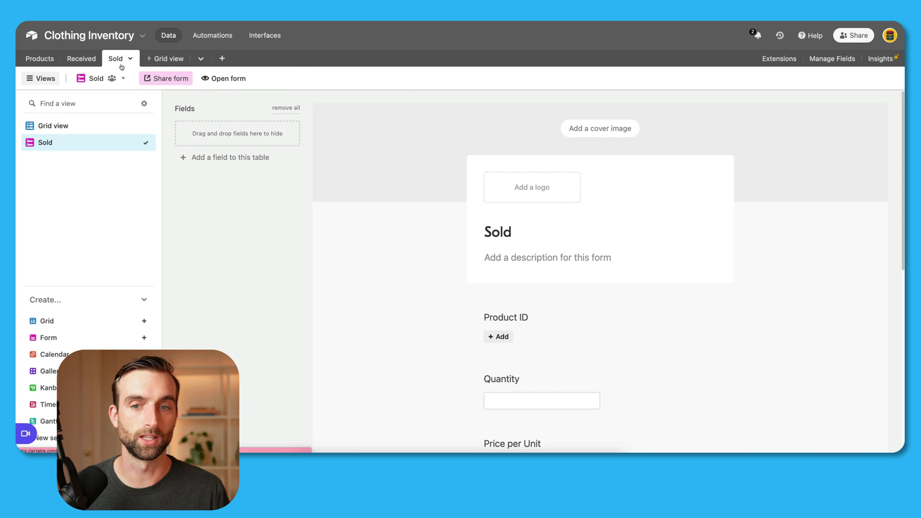
{"action": "left_click", "coordinate": [84, 126]}
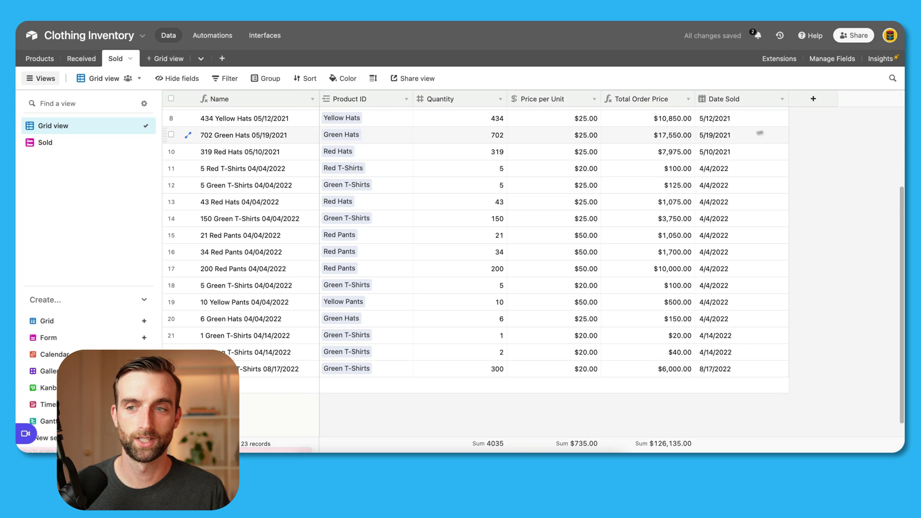
{"action": "left_click", "coordinate": [814, 99]}
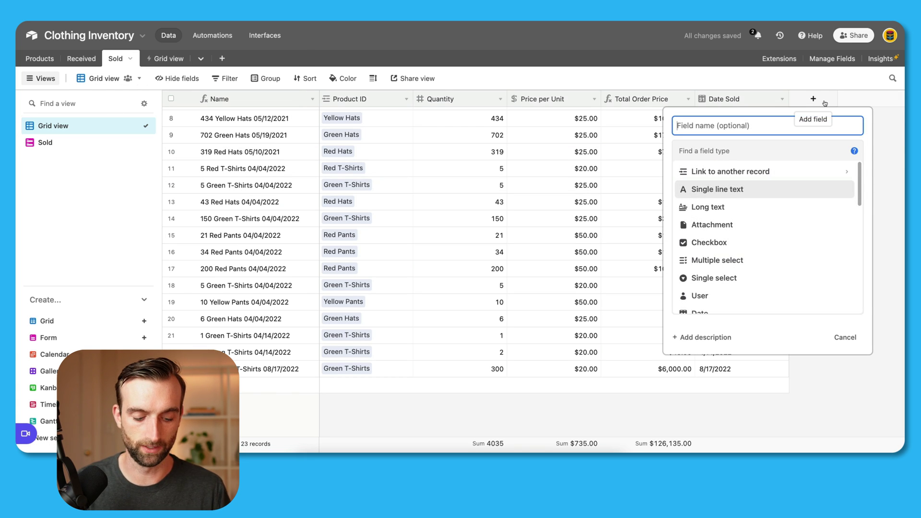
{"action": "type", "text": "Customer"}
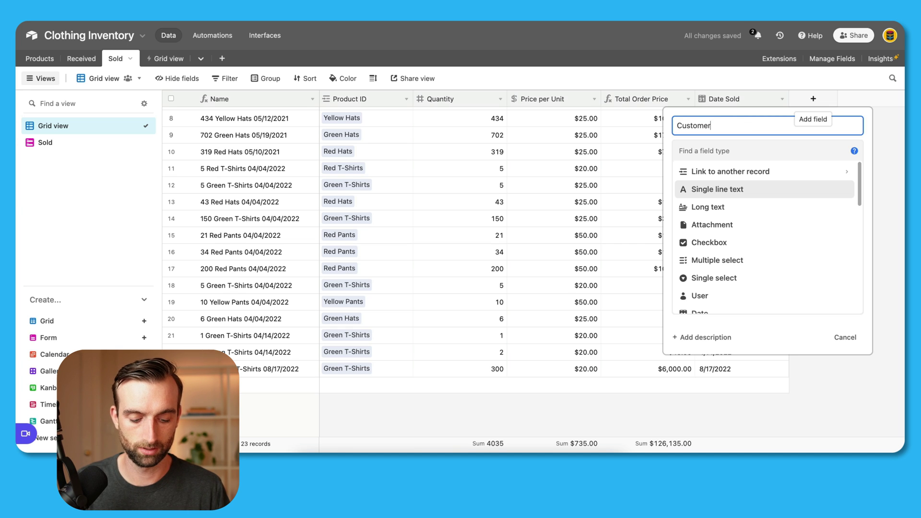
{"action": "left_click", "coordinate": [768, 171]}
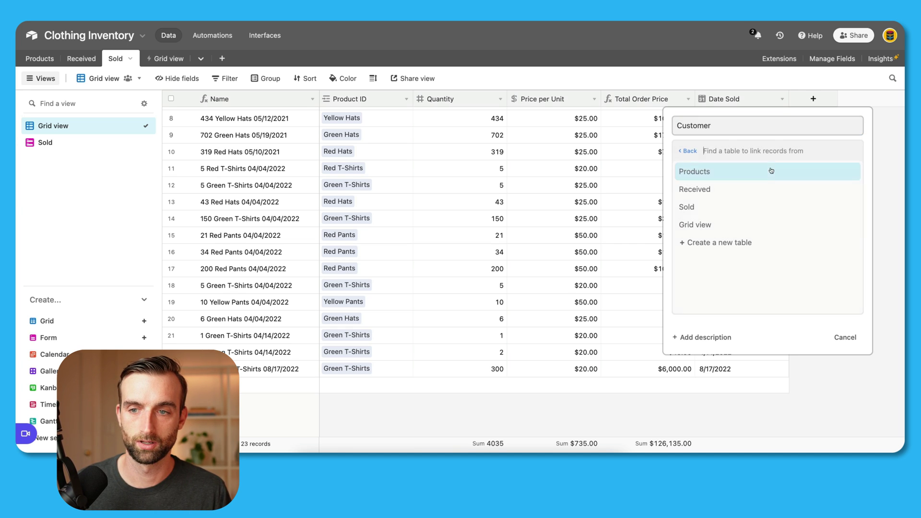
{"action": "left_click", "coordinate": [720, 229]}
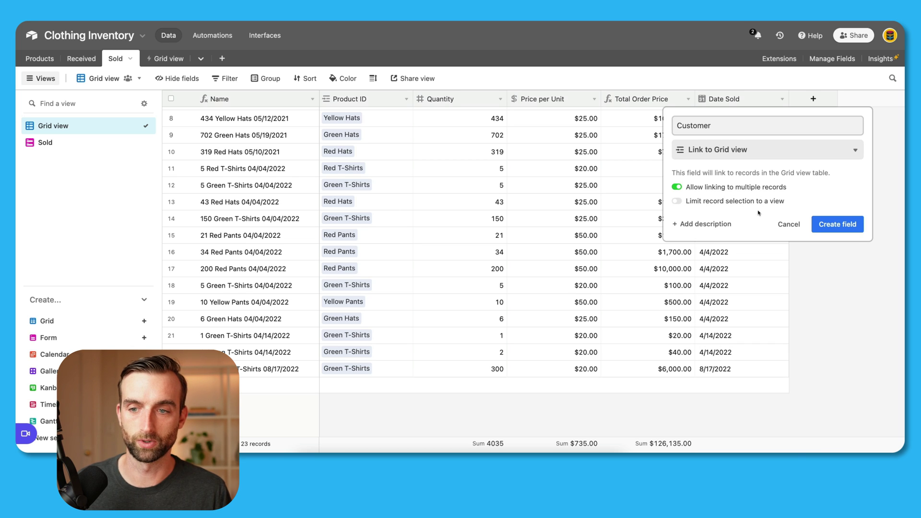
{"action": "left_click", "coordinate": [716, 188]}
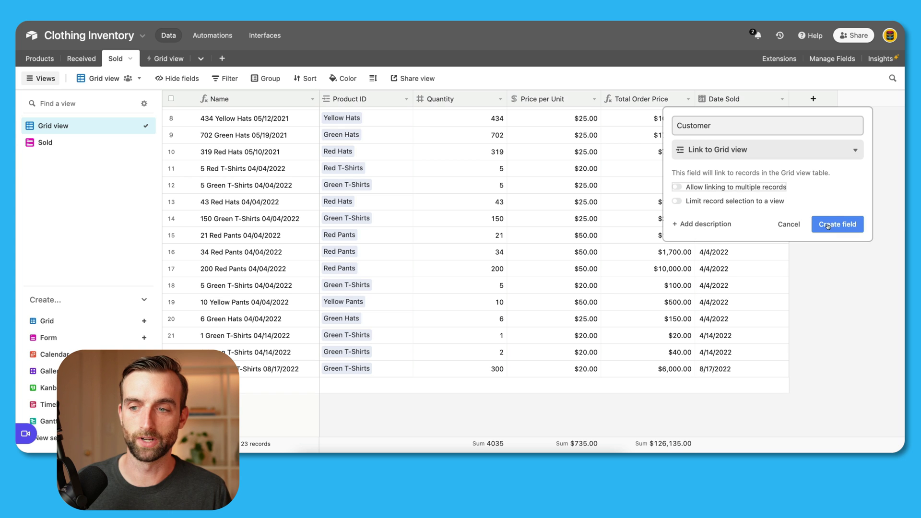
{"action": "left_click", "coordinate": [832, 226]}
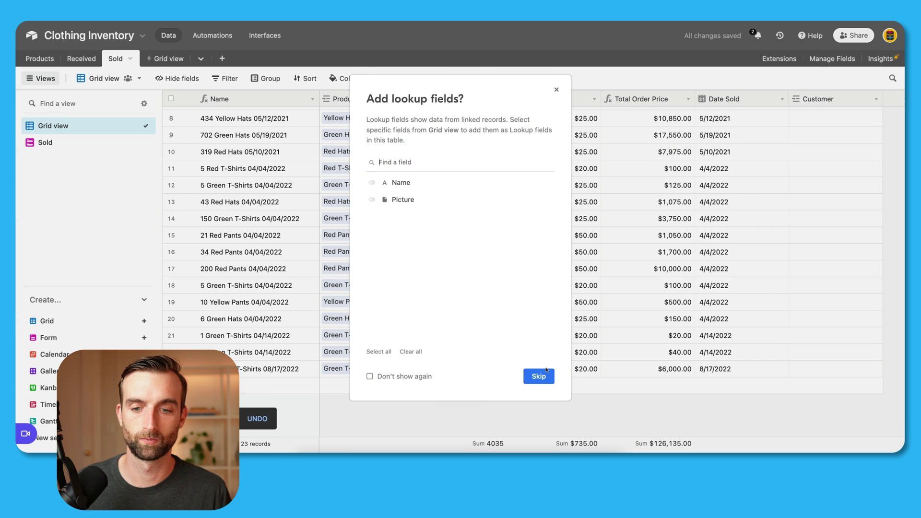
{"action": "left_click", "coordinate": [547, 371]}
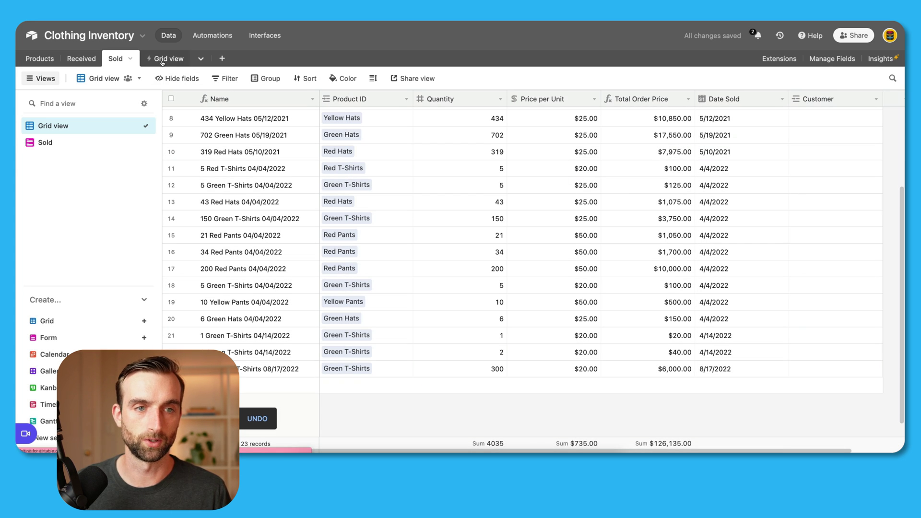
Step: Rename the synced table to Customer and narrow its Sold column
{"action": "left_click", "coordinate": [162, 60]}
{"action": "double_click", "coordinate": [162, 60]}
{"action": "type", "text": "Cu"}
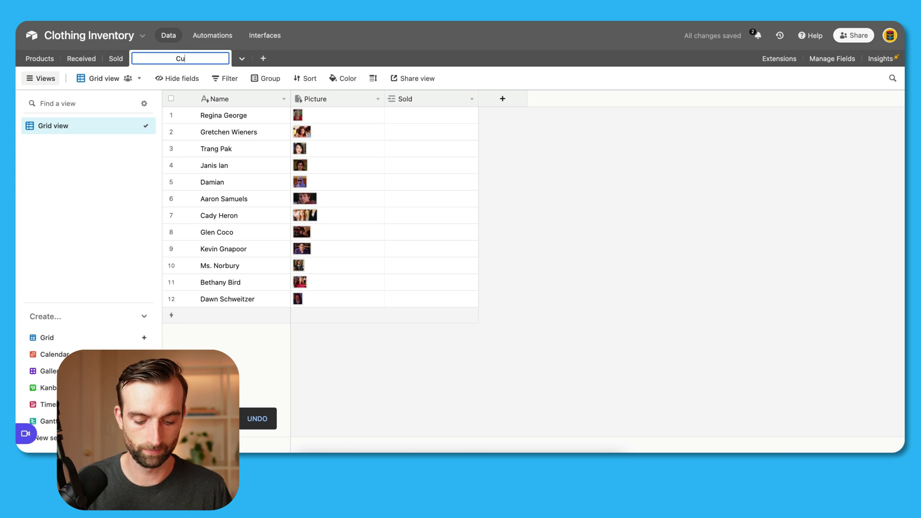
{"action": "type", "text": "stomer"}
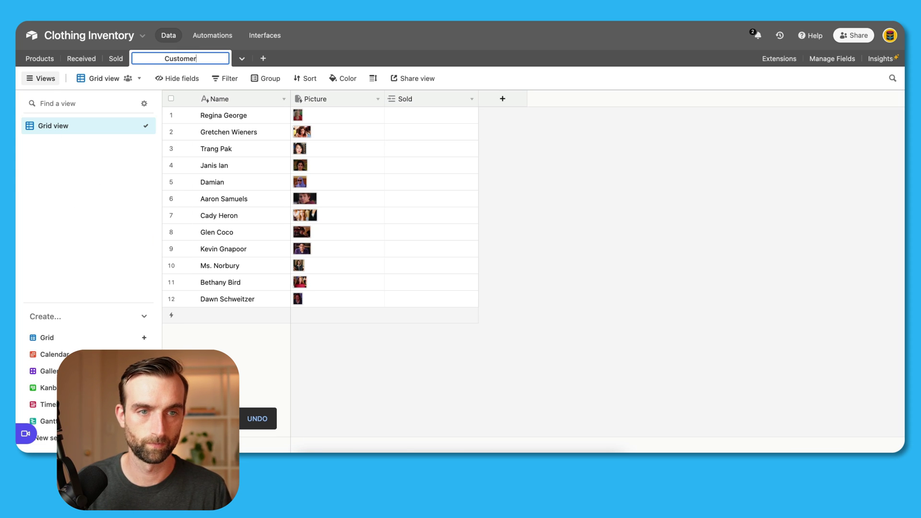
{"action": "key", "text": "Return"}
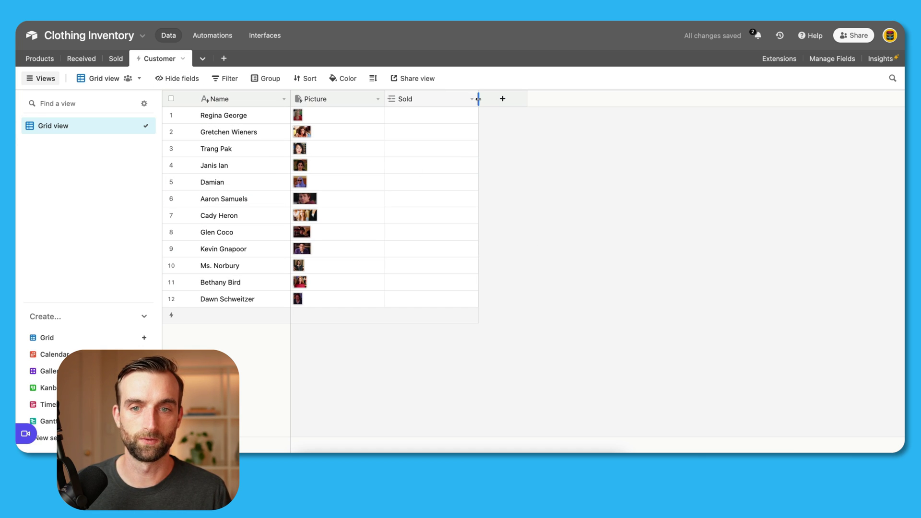
{"action": "left_click_drag", "start_coordinate": [477, 99], "coordinate": [463, 98]}
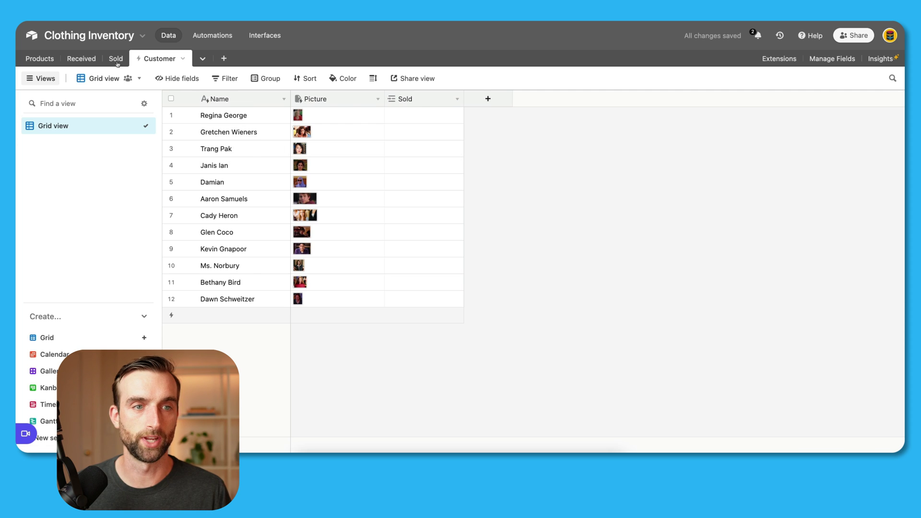
Step: In Sold, paste customer names into rows 1–8 and link row 9 to its matching customer
{"action": "left_click", "coordinate": [116, 59]}
{"action": "left_click_drag", "start_coordinate": [831, 118], "coordinate": [824, 151]}
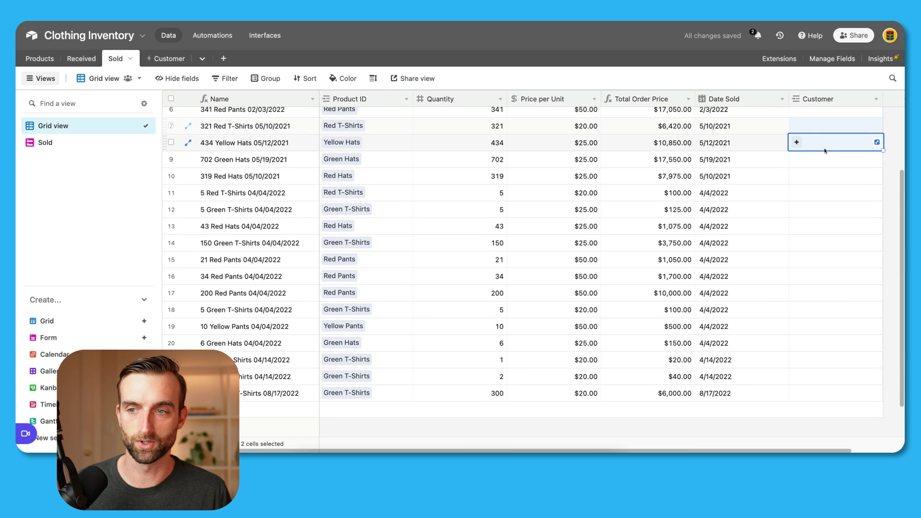
{"action": "scroll", "coordinate": [814, 125], "scroll_direction": "up", "scroll_amount": 3}
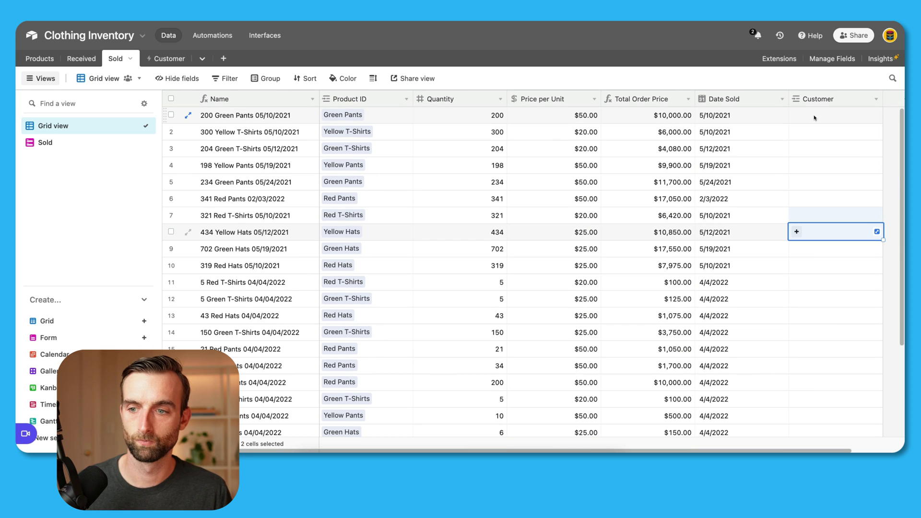
{"action": "left_click", "coordinate": [814, 116]}
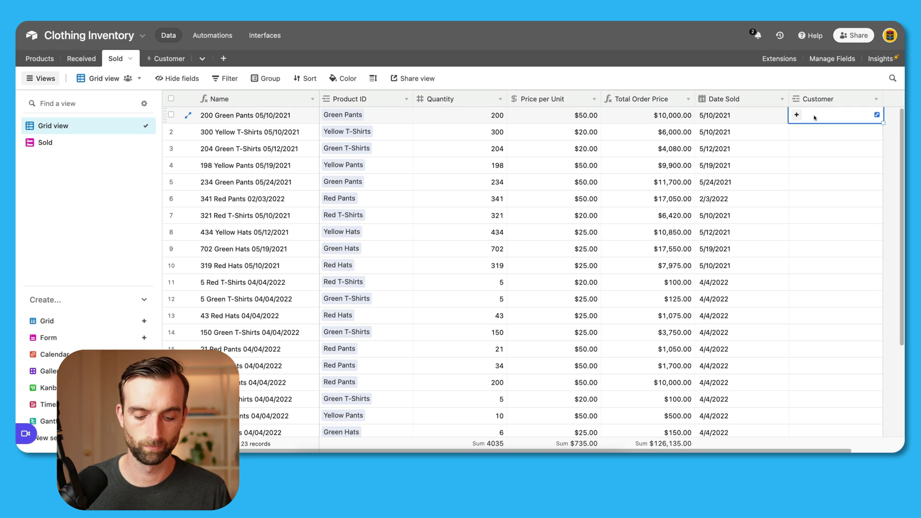
{"action": "type", "text": "Regina George Gretchen Wieners Trang Pak Janis Ian Damian Aaron Samuels Cady Heron Glen Coco"}
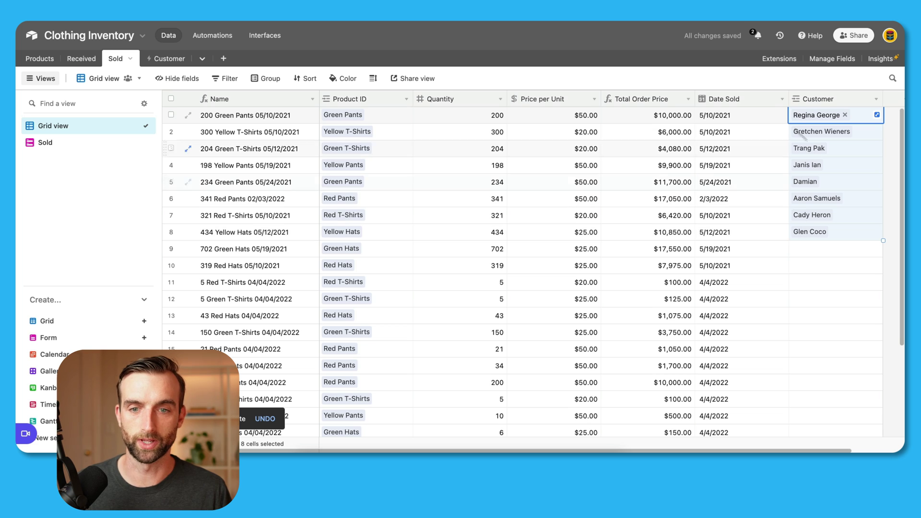
{"action": "left_click", "coordinate": [847, 249]}
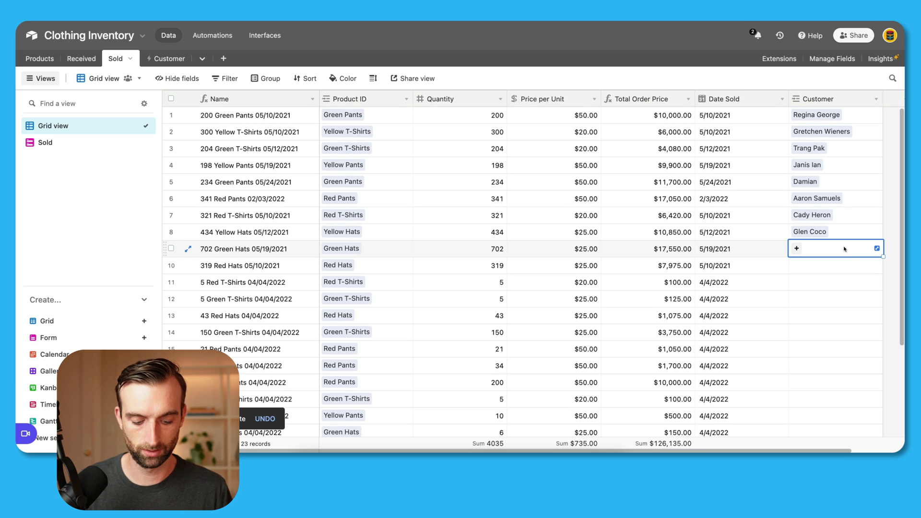
{"action": "type", "text": "gle"}
{"action": "left_click", "coordinate": [803, 165]}
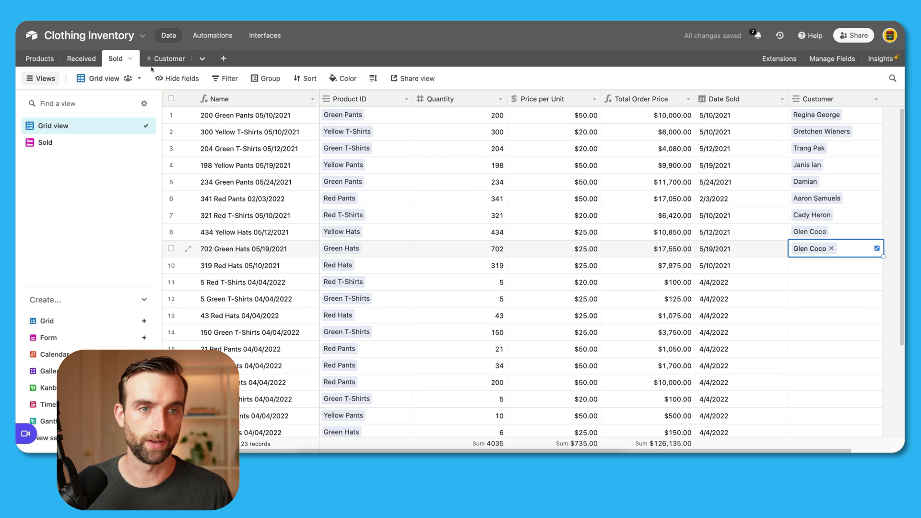
{"action": "left_click", "coordinate": [163, 58]}
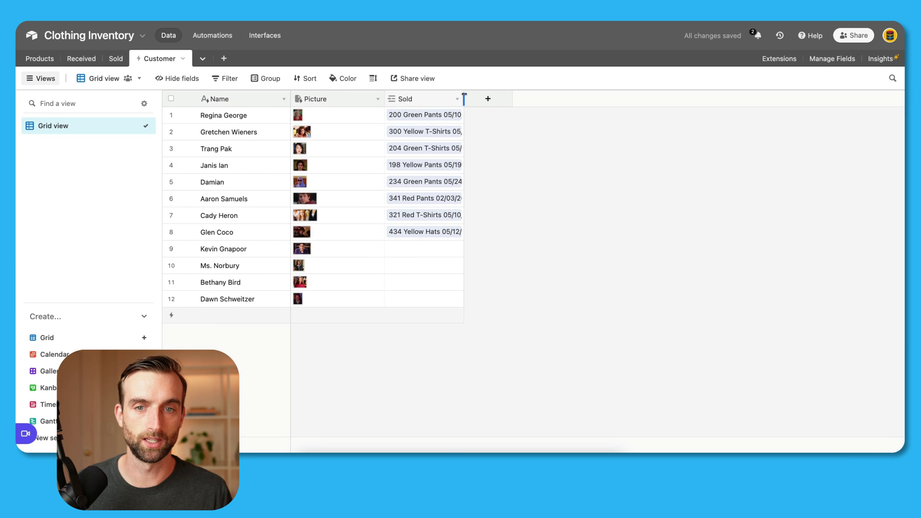
Step: Widen the Sold column and begin a new Rollup field named Total Sales in Customer
{"action": "left_click_drag", "start_coordinate": [464, 96], "coordinate": [505, 107]}
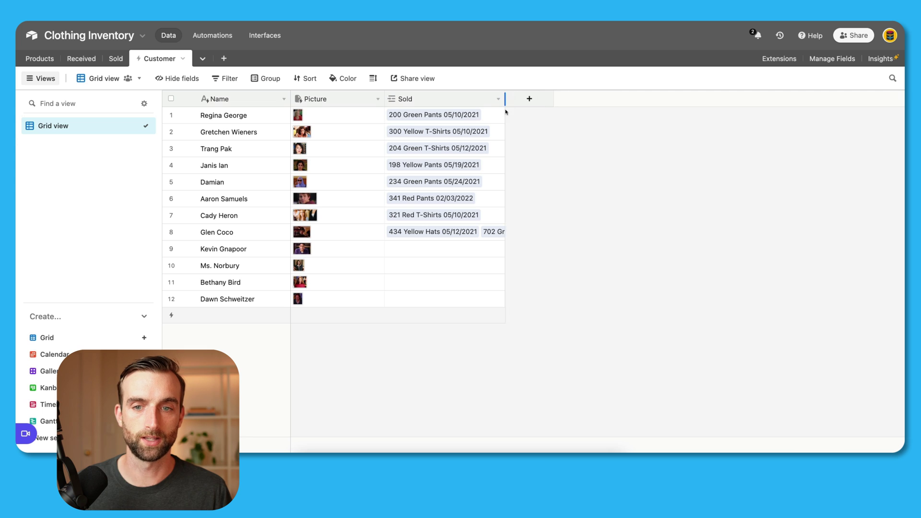
{"action": "left_click", "coordinate": [536, 98]}
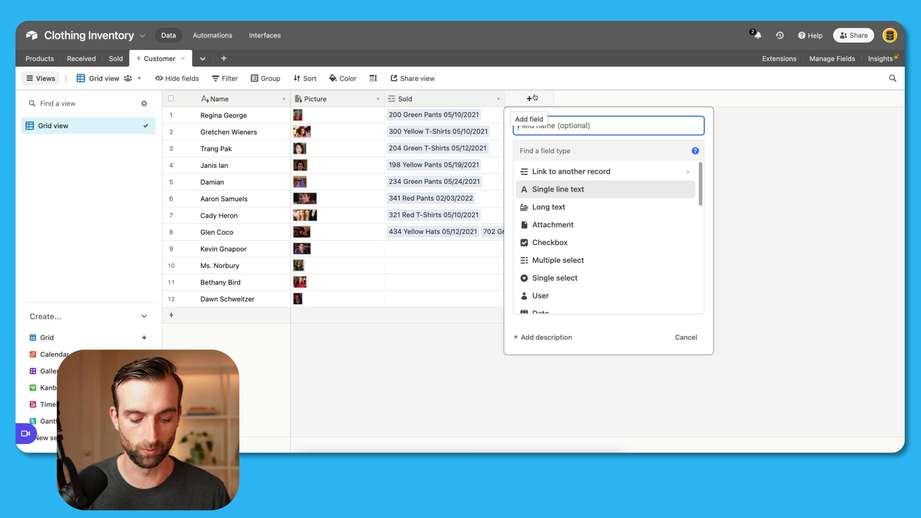
{"action": "type", "text": "Total Sales"}
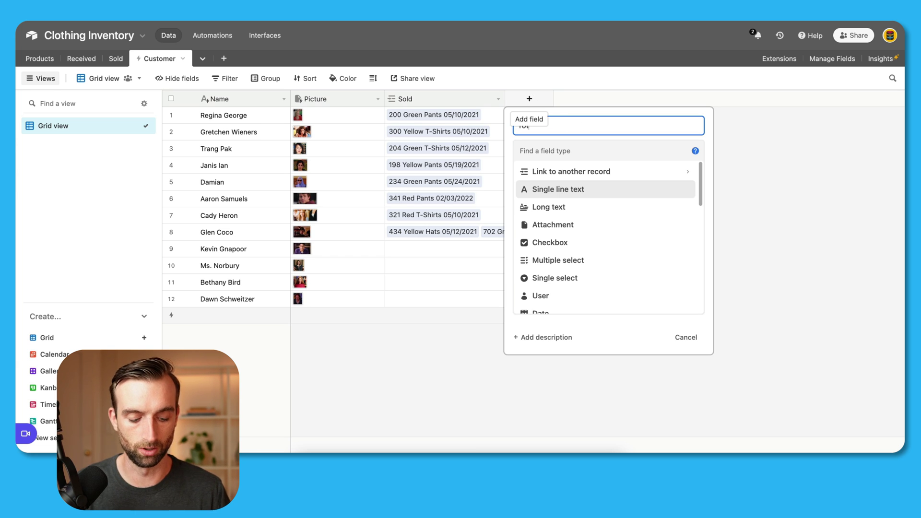
{"action": "left_click", "coordinate": [590, 145]}
{"action": "type", "text": "rol"}
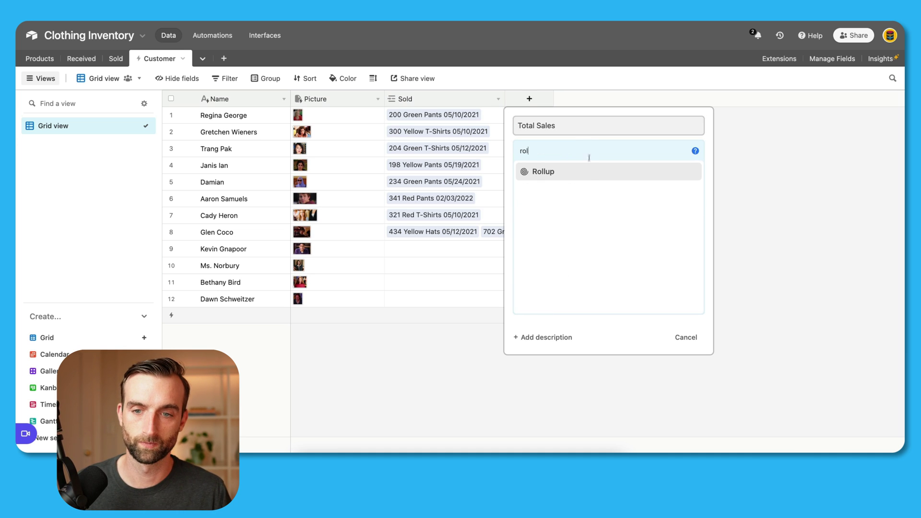
{"action": "key", "text": "Return"}
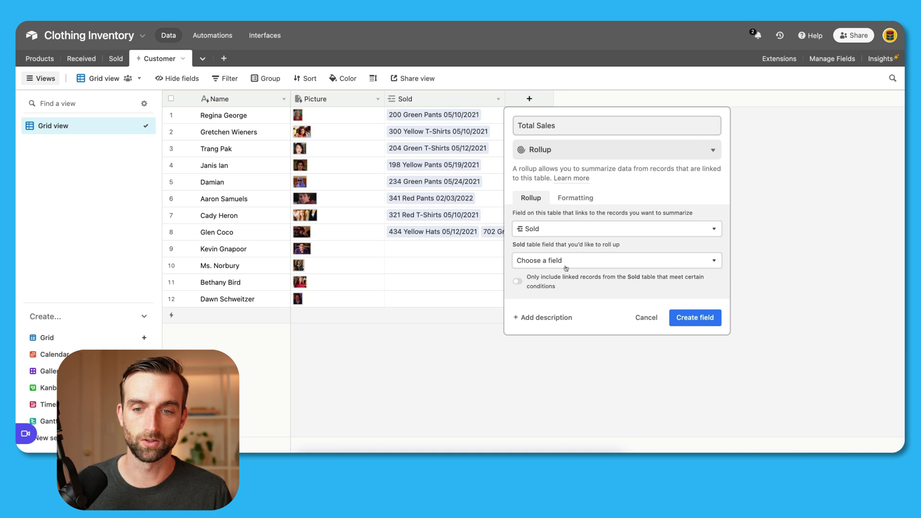
Step: Roll up Sold's Total Order Price with SUM(values) and create the field
{"action": "left_click", "coordinate": [567, 261]}
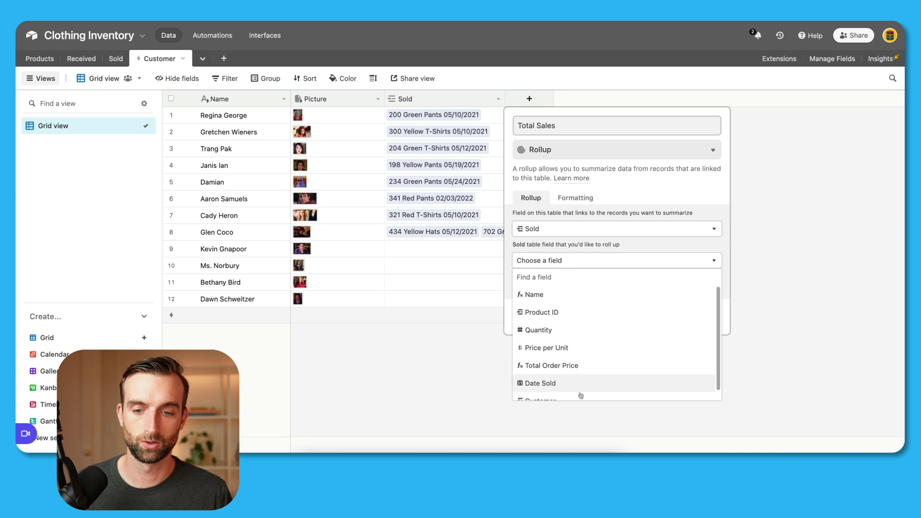
{"action": "scroll", "coordinate": [582, 390], "scroll_direction": "down", "scroll_amount": 1}
{"action": "left_click", "coordinate": [583, 356]}
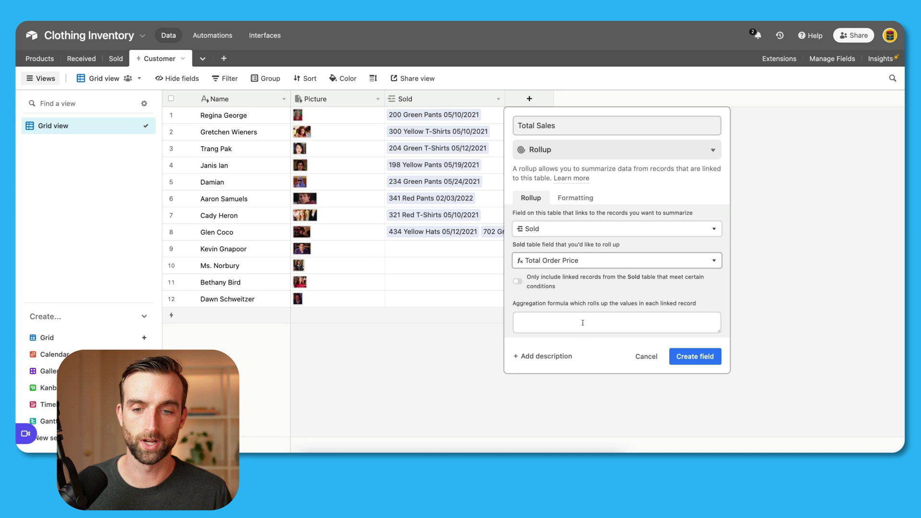
{"action": "left_click", "coordinate": [582, 322]}
{"action": "type", "text": "sum"}
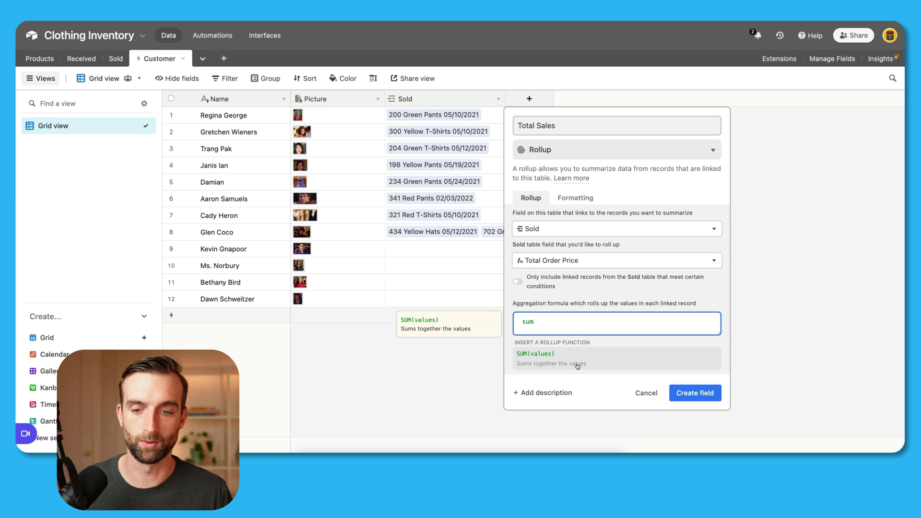
{"action": "left_click", "coordinate": [578, 364]}
{"action": "left_click", "coordinate": [679, 357]}
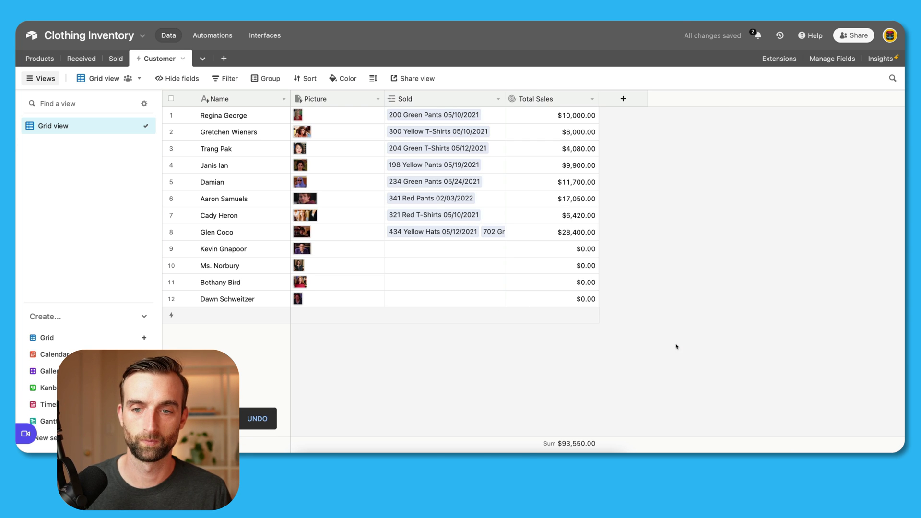